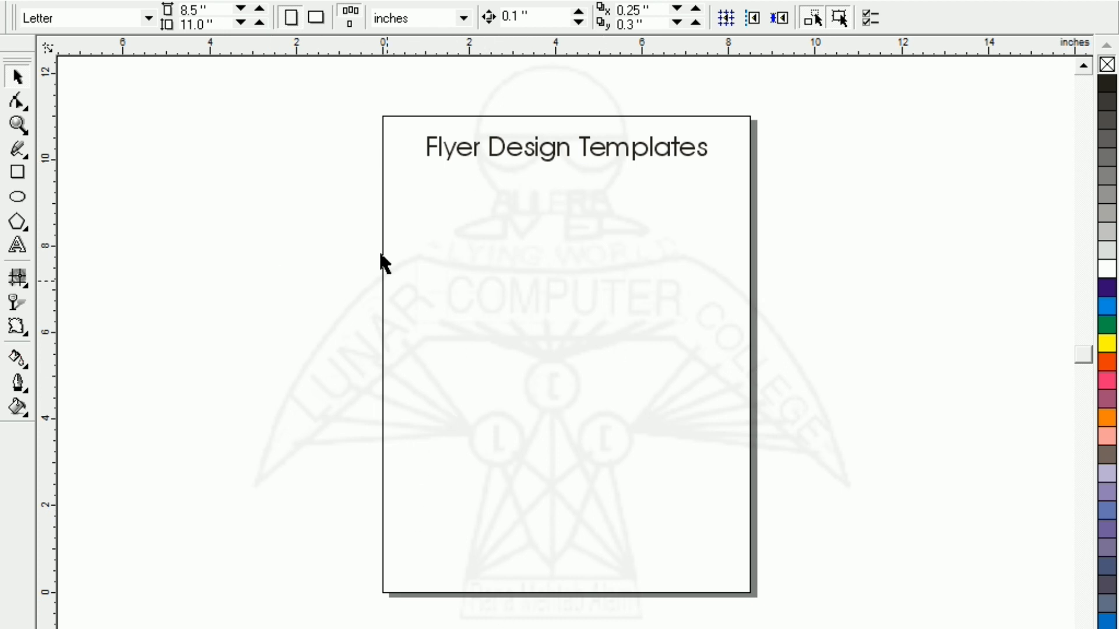
click(290, 19)
click(316, 18)
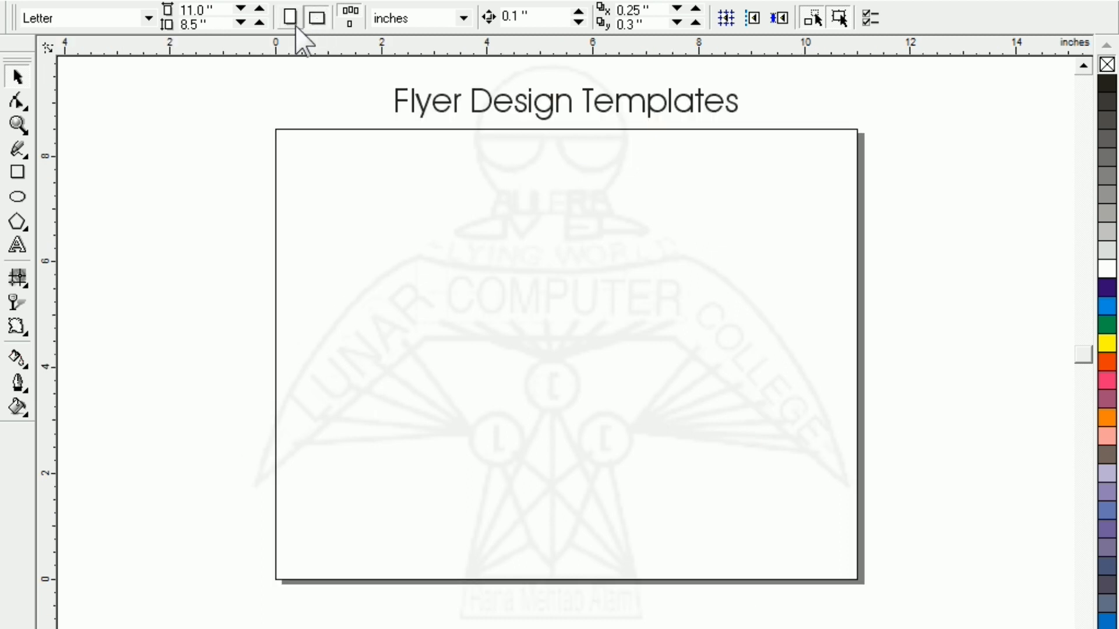
click(290, 18)
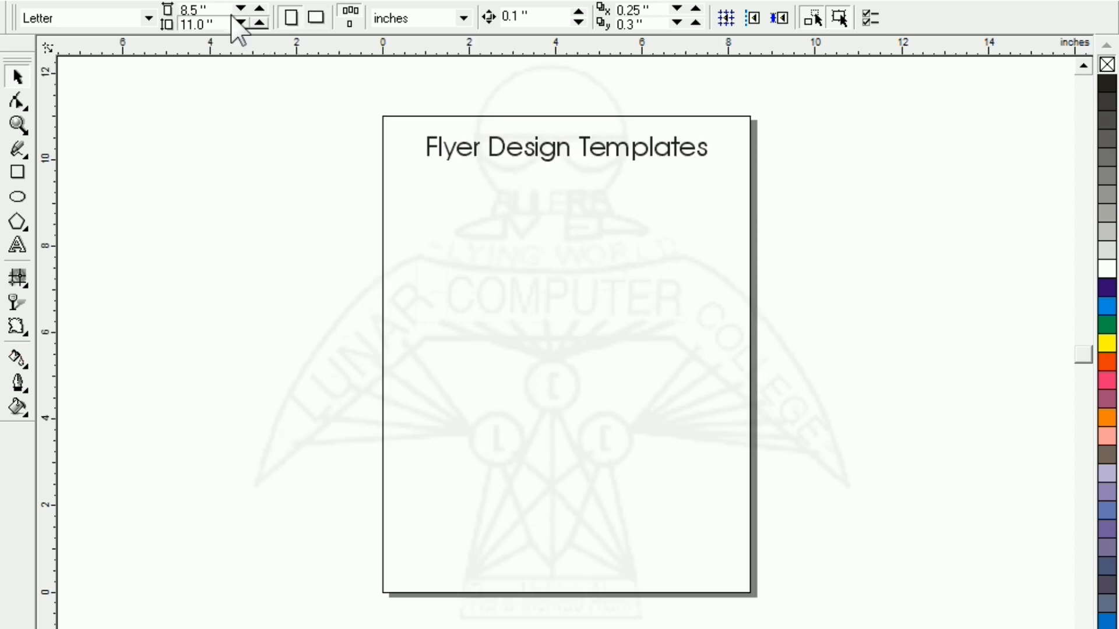
Step: Set the portrait page to a custom size of 5 inches wide by 7 inches high
drag(218, 13, 23, 8)
drag(217, 12, 75, 7)
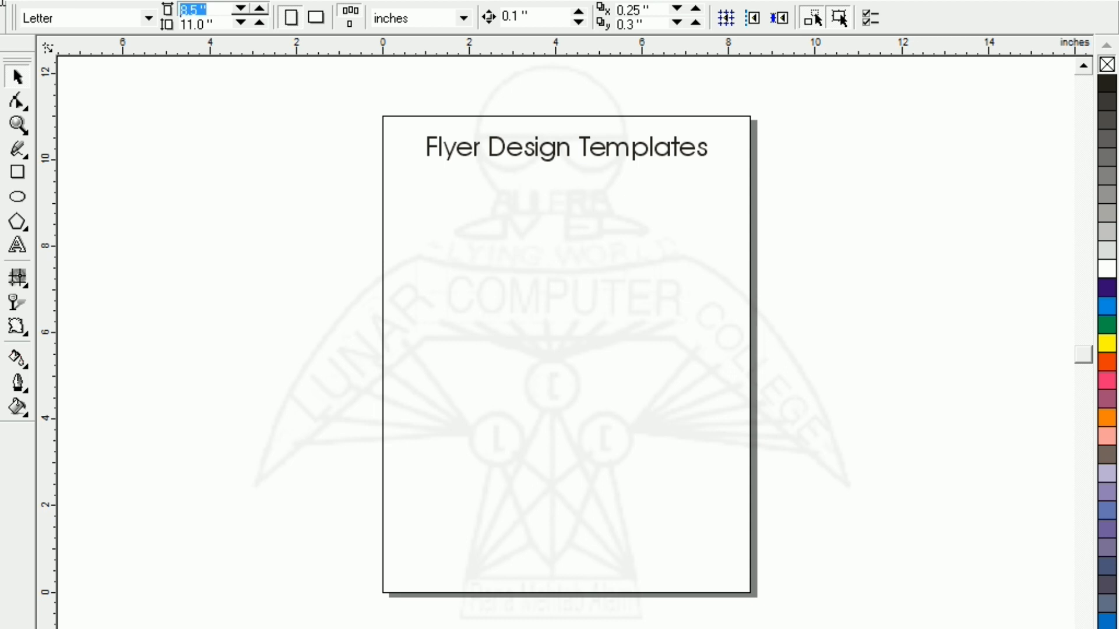
text(5)
key(Tab)
text(7)
key(Return)
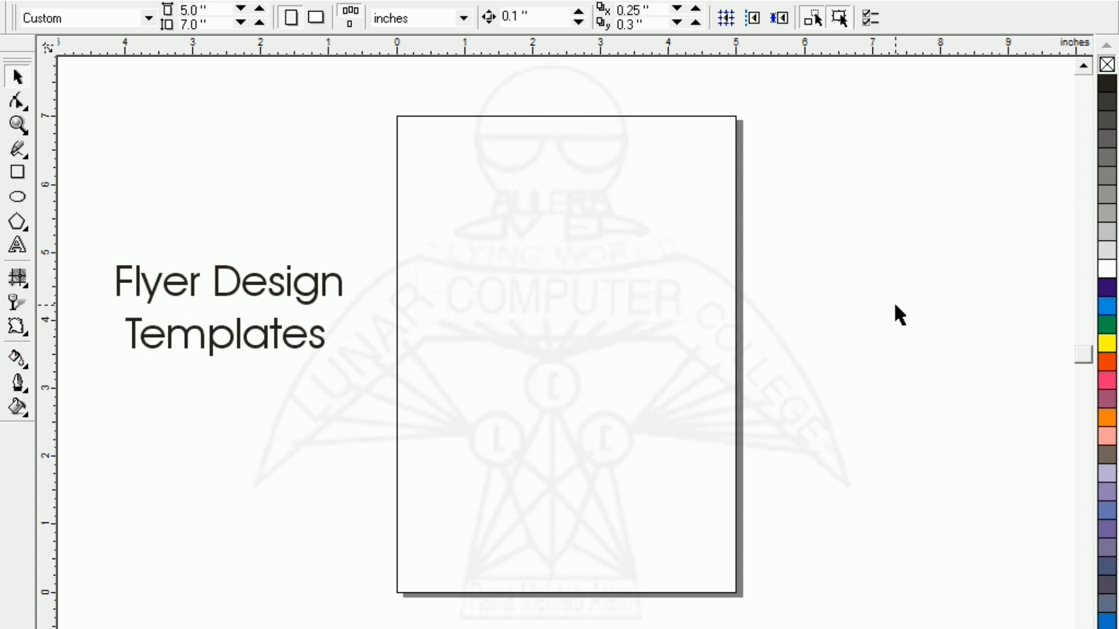
Step: Create a page-sized rectangle and a copy reduced to about 1.87 by 1.34 inches in the page's upper-right corner
double_click(15, 175)
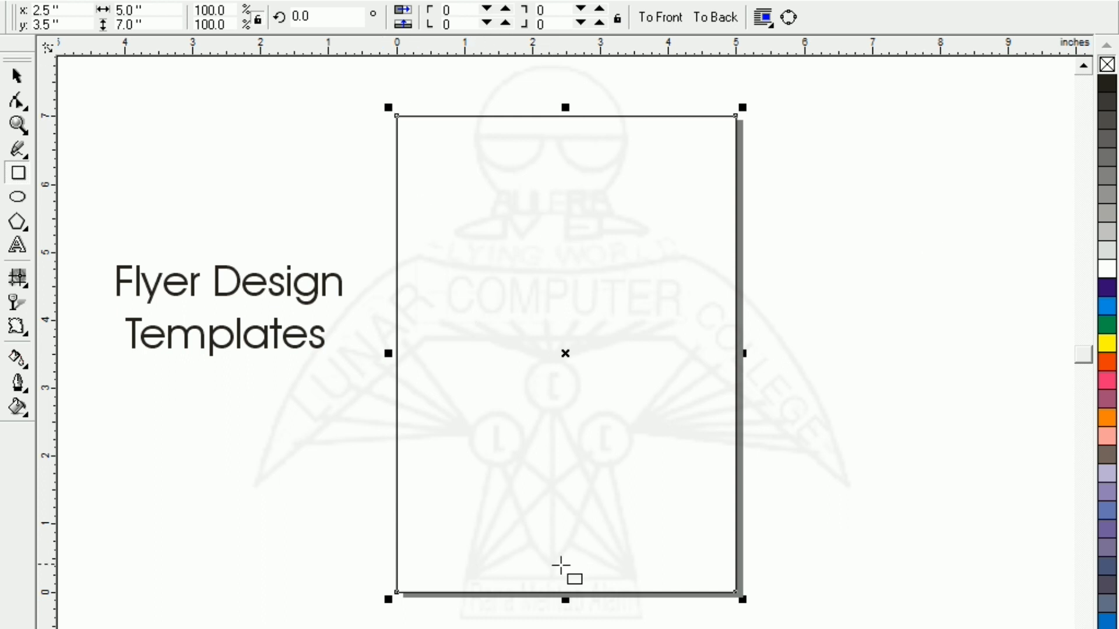
drag(566, 599, 593, 247)
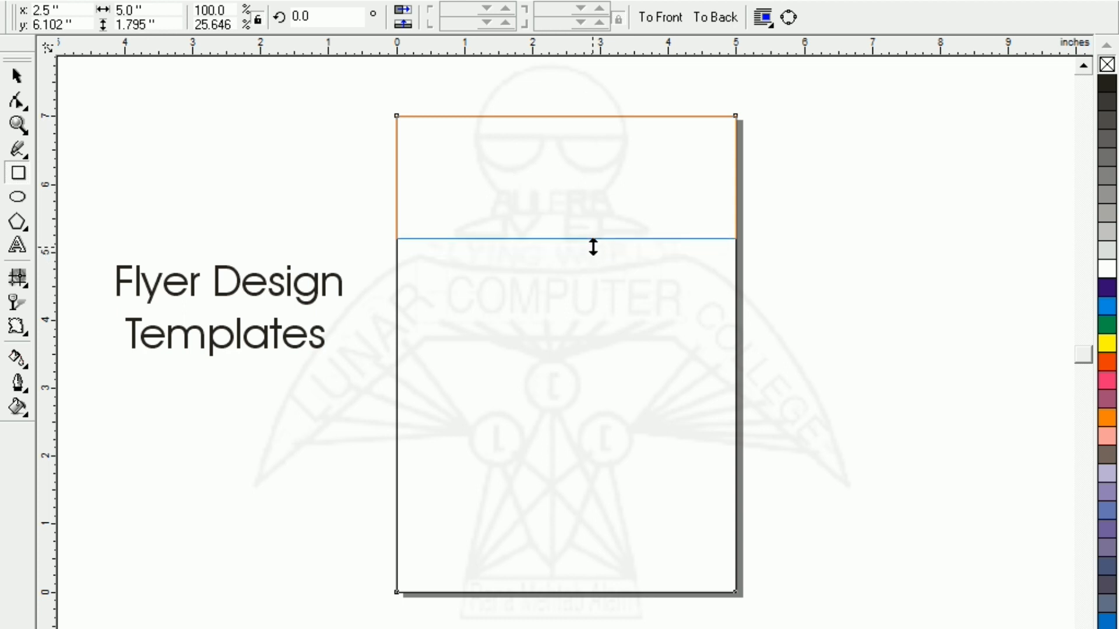
drag(593, 247, 591, 248)
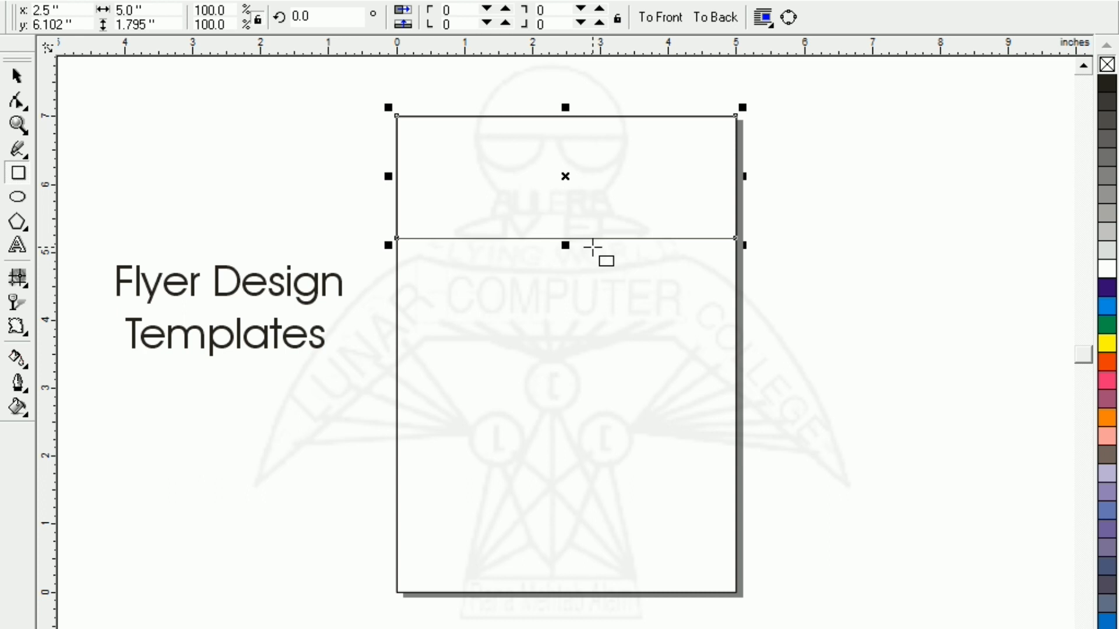
drag(387, 176, 553, 175)
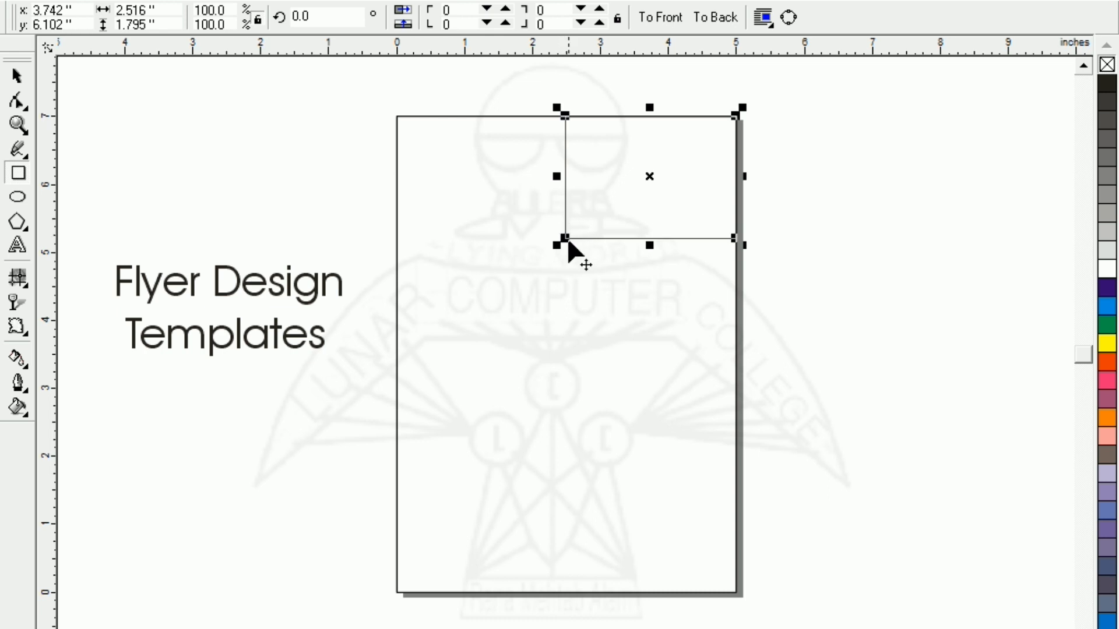
drag(555, 244, 600, 218)
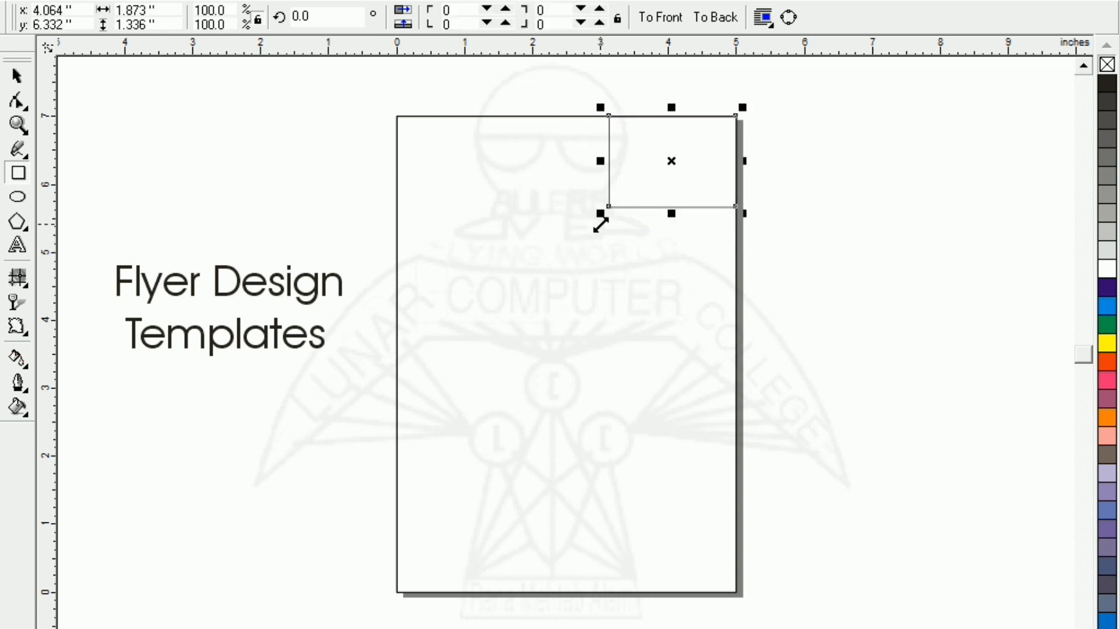
Step: Delete the small corner rectangle's lower-left node to turn it into a triangle
click(17, 100)
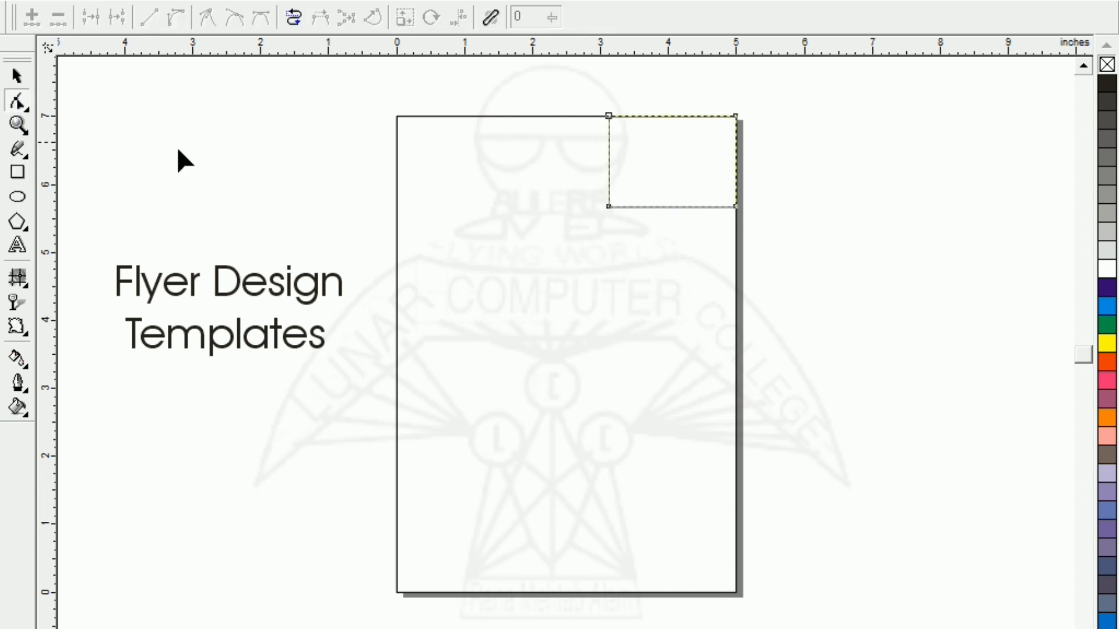
double_click(608, 205)
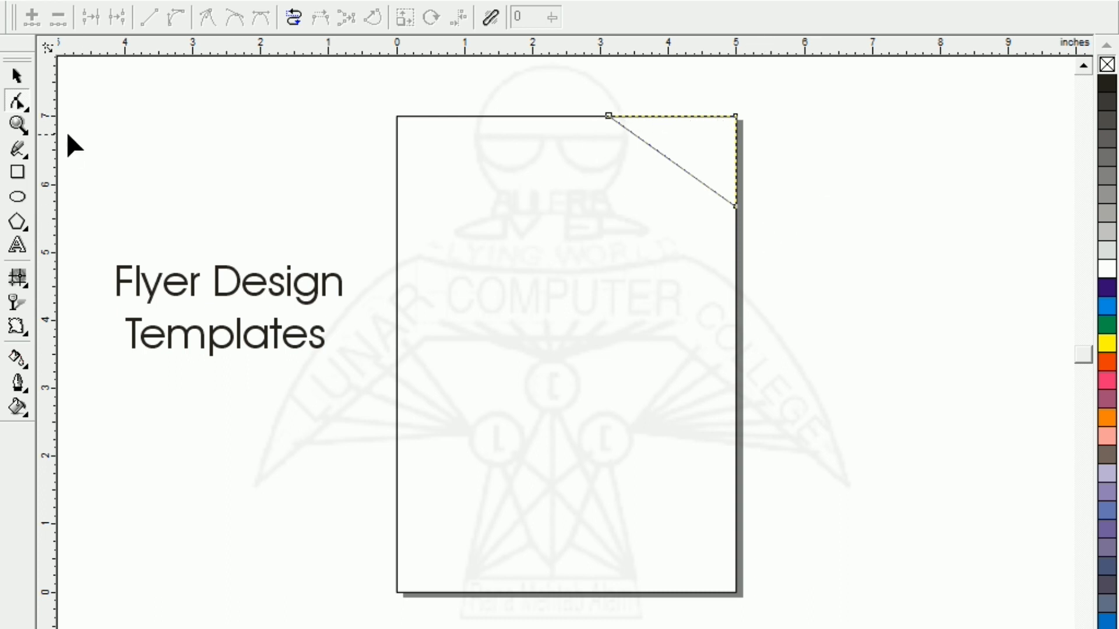
click(17, 76)
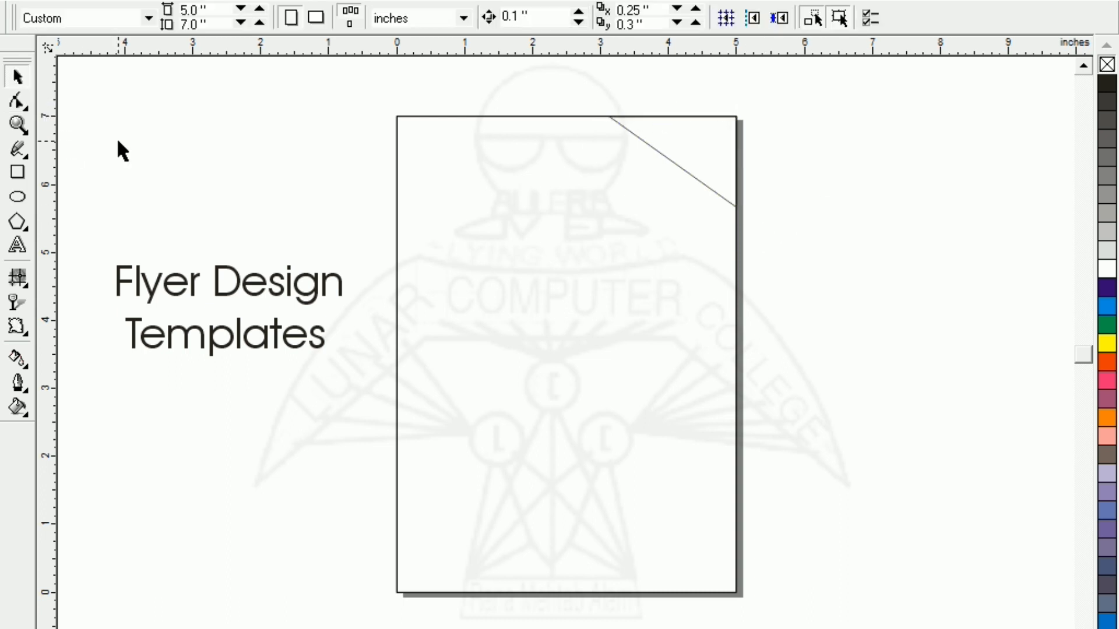
Step: Copy the page-sized rectangle as a full-width band about 1.25 inches tall along the page's bottom edge
click(467, 260)
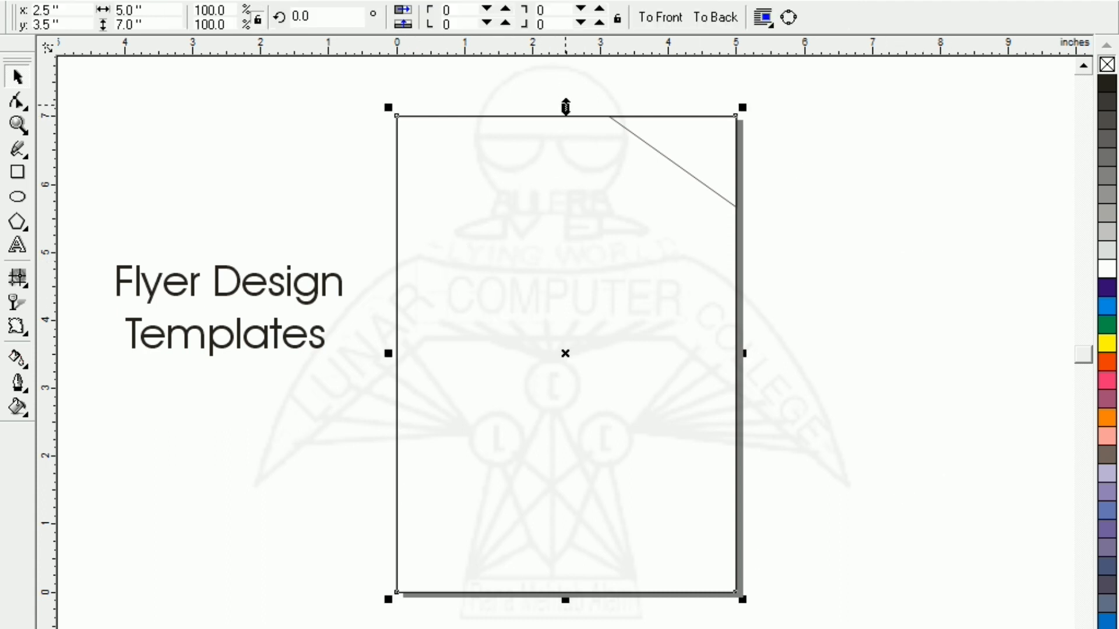
drag(565, 107, 565, 485)
drag(565, 485, 566, 487)
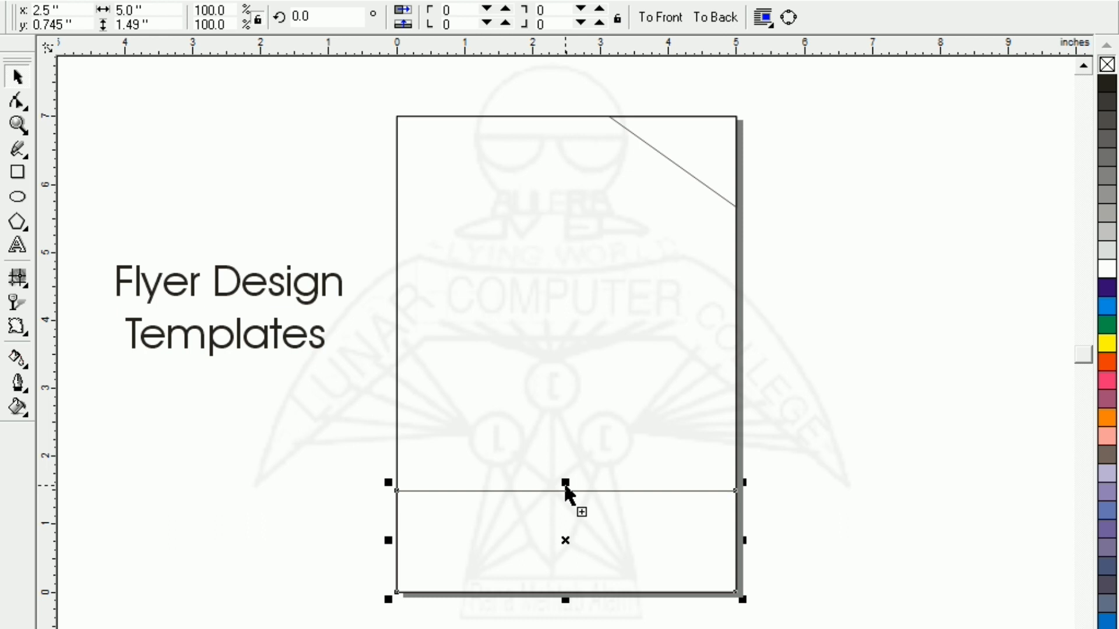
drag(565, 483, 568, 495)
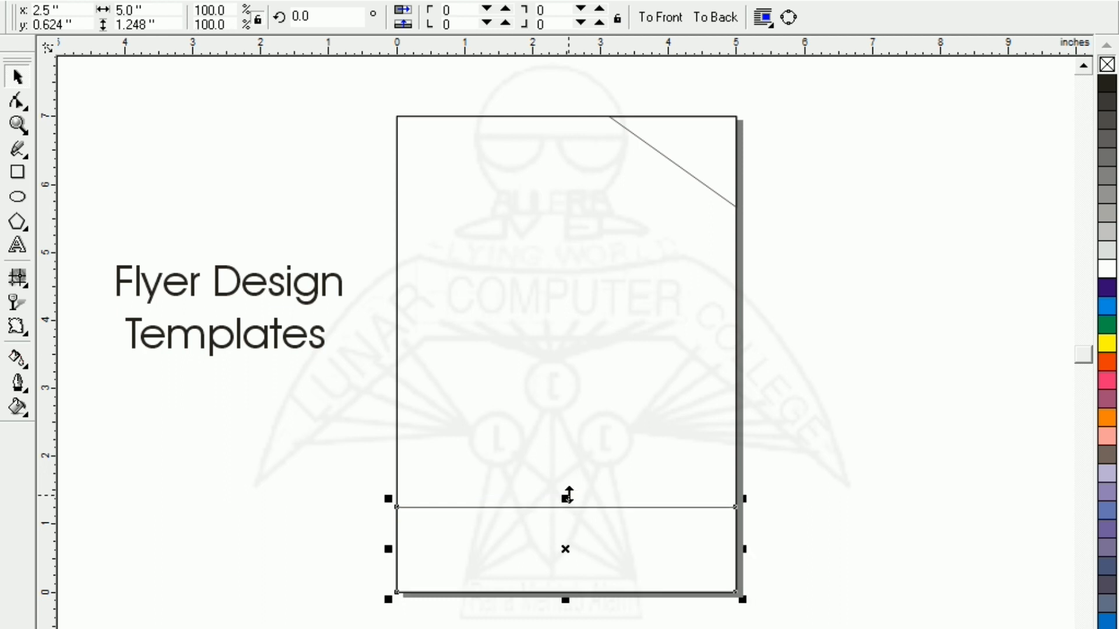
Step: Add three nodes along the corner triangle's diagonal edge and shift them toward the page corner to bend the edge
click(668, 157)
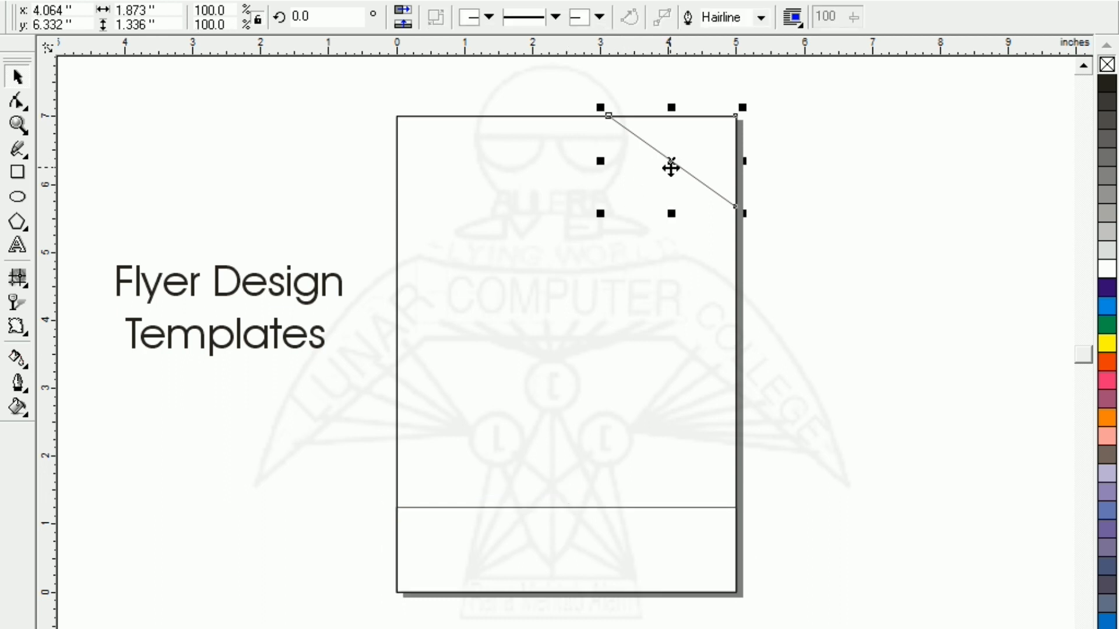
click(17, 101)
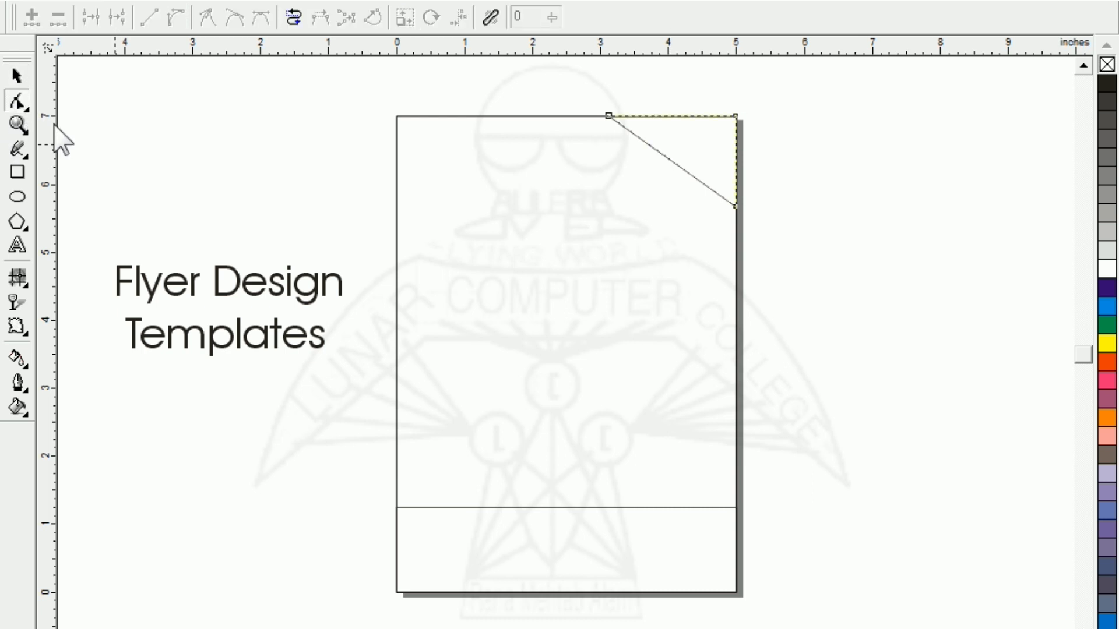
double_click(672, 161)
drag(672, 161, 681, 156)
double_click(649, 139)
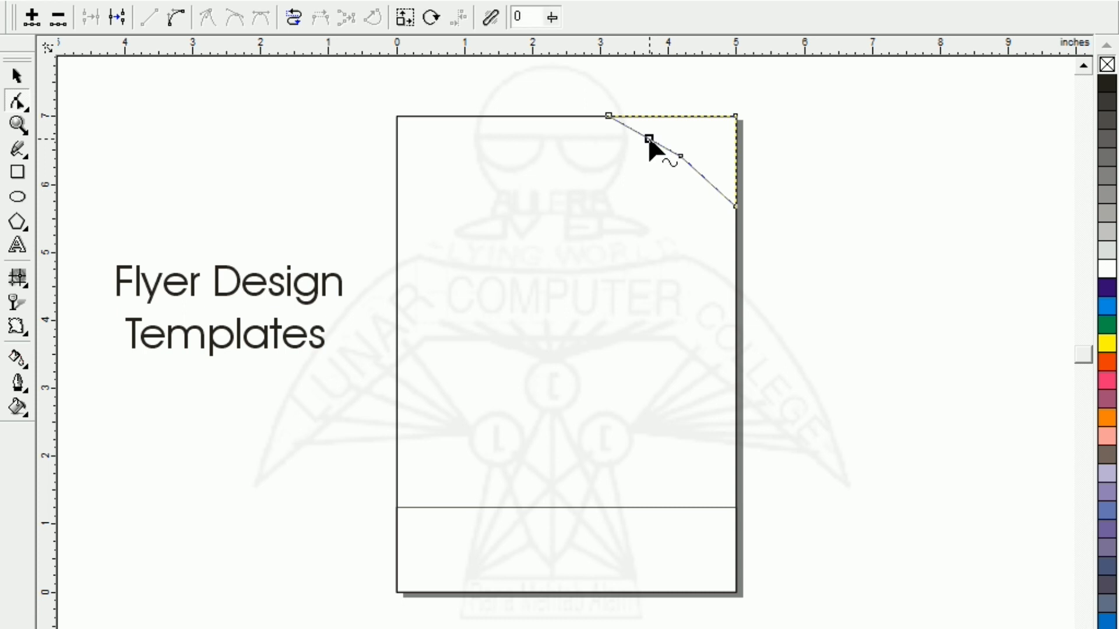
double_click(705, 175)
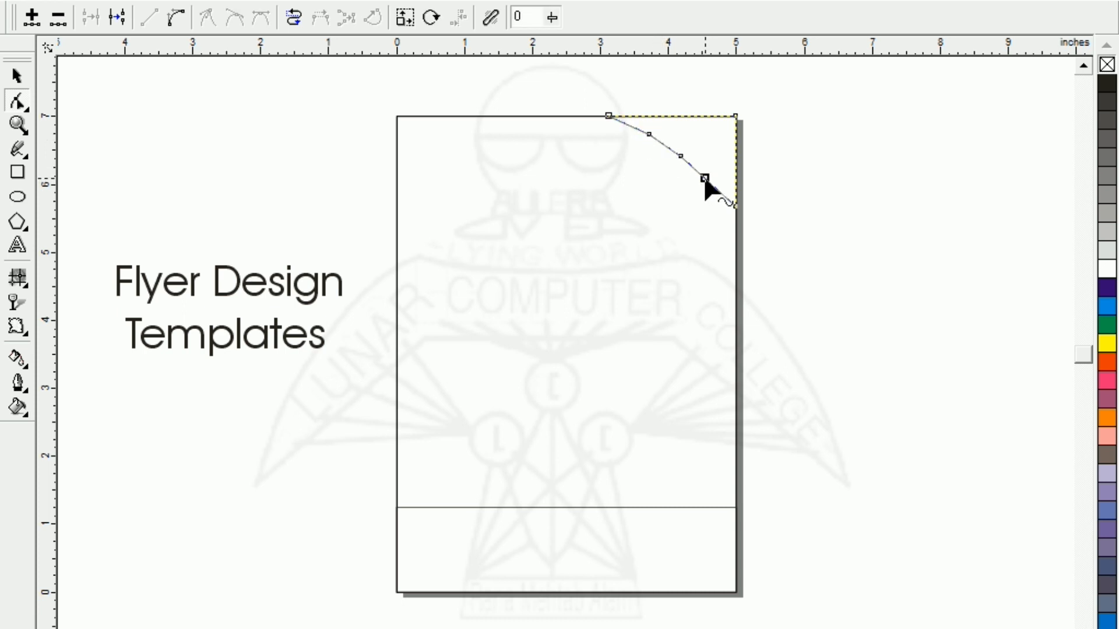
Step: Delete the added nodes on the bent diagonal edge so it forms one smooth arc
click(647, 134)
drag(734, 194, 726, 194)
key(Delete)
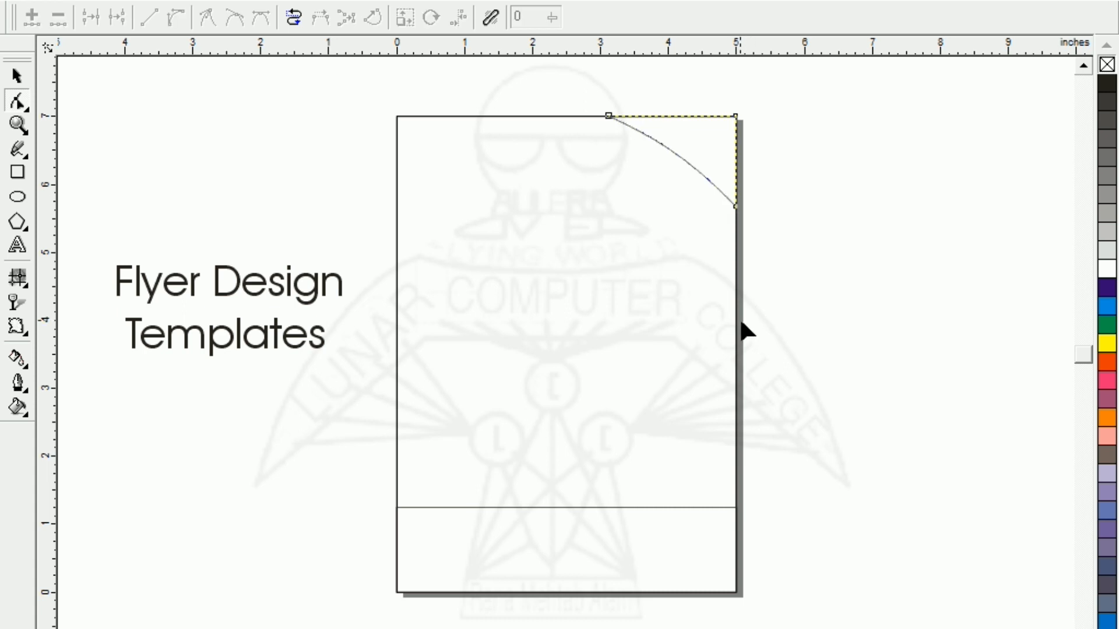
click(16, 76)
click(138, 192)
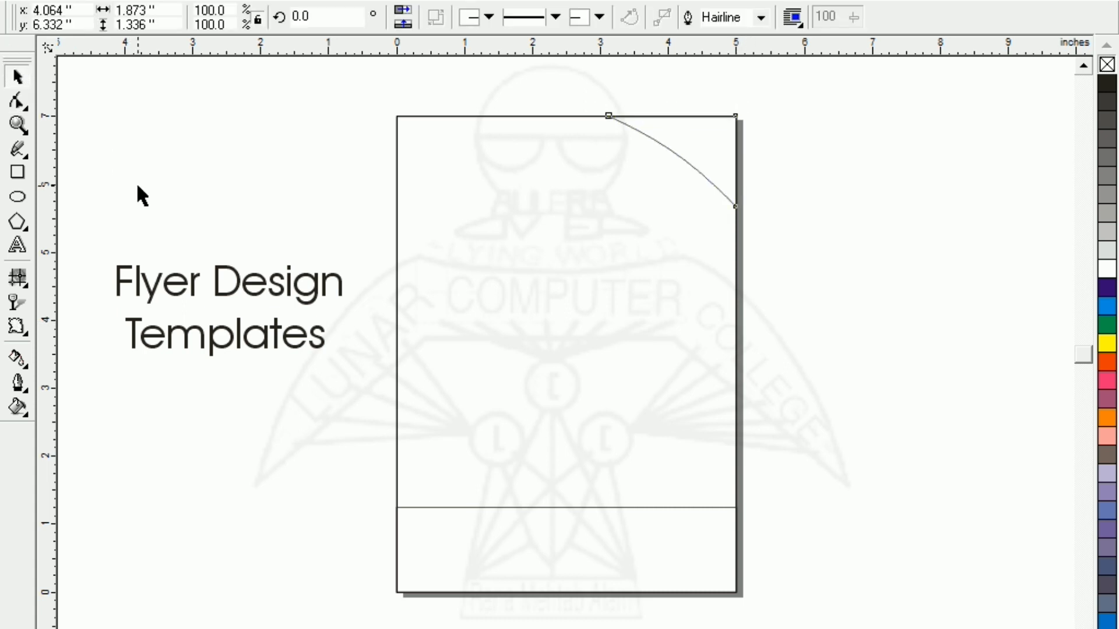
Step: Give the band along the page's bottom edge a blue fill and a matching blue outline
click(495, 554)
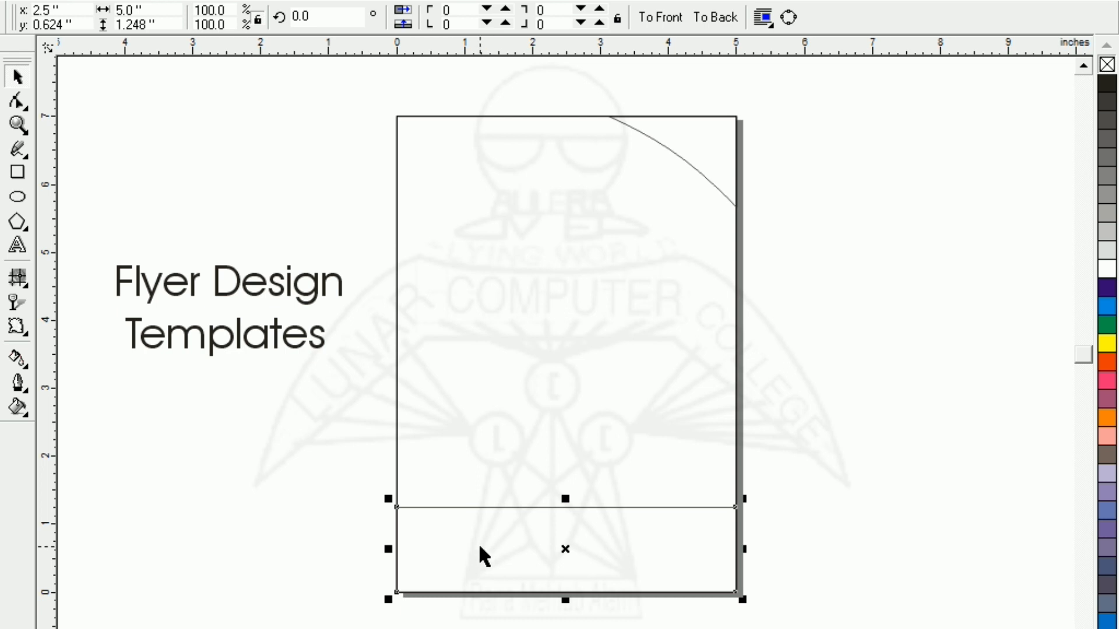
click(1106, 306)
right_click(1106, 306)
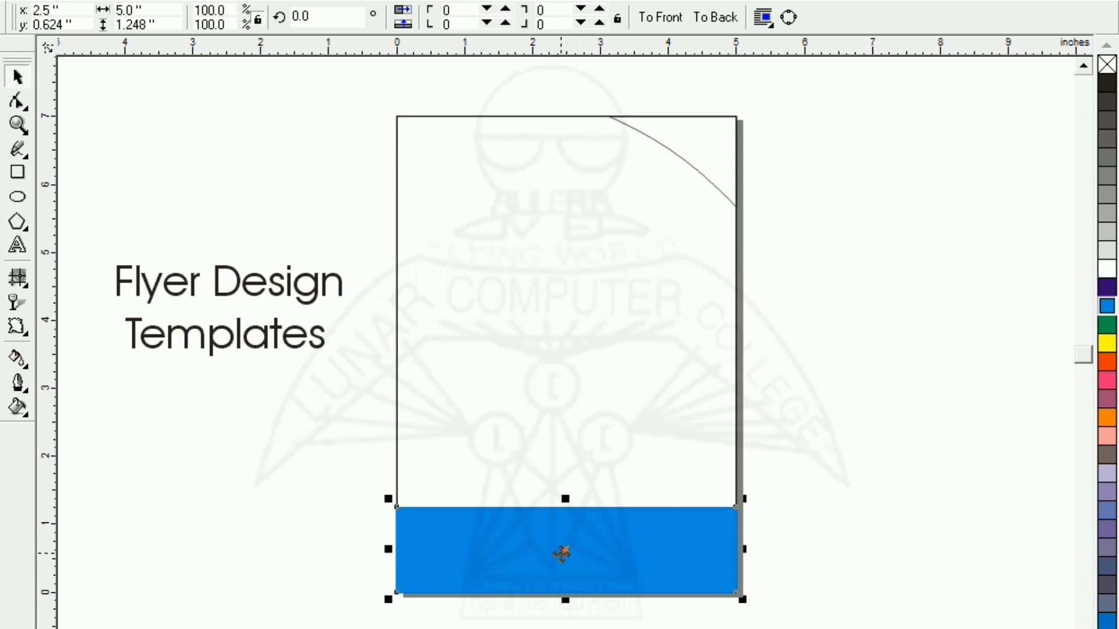
Step: Shorten the blue band to about 0.91 inches and place a red-orange copy behind it, shifted up 0.1 inch as a stripe
drag(565, 498, 567, 552)
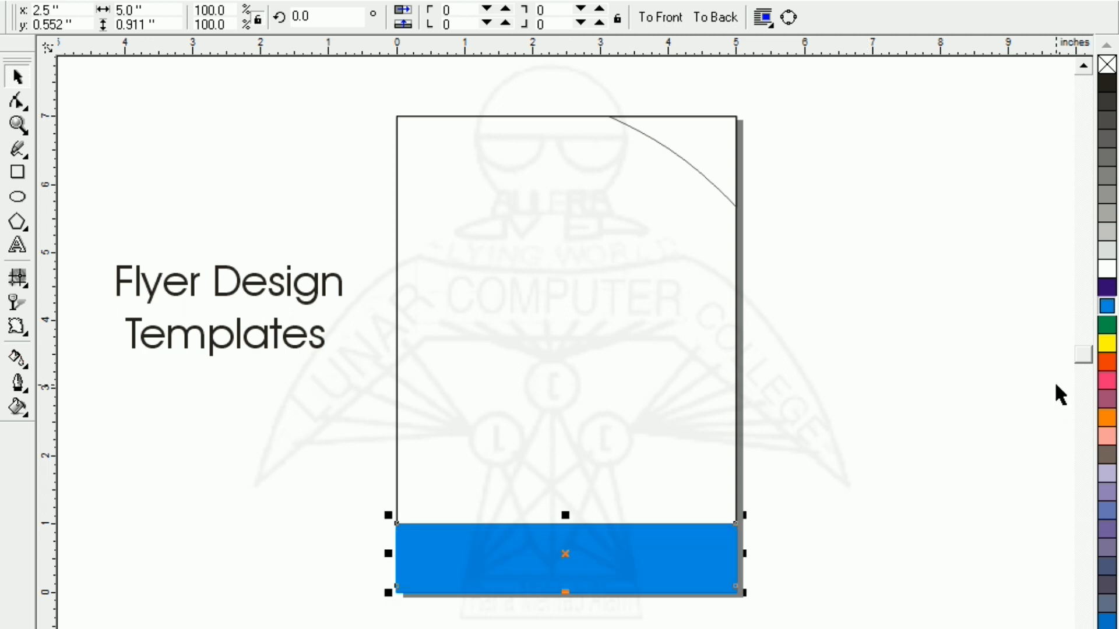
click(1106, 360)
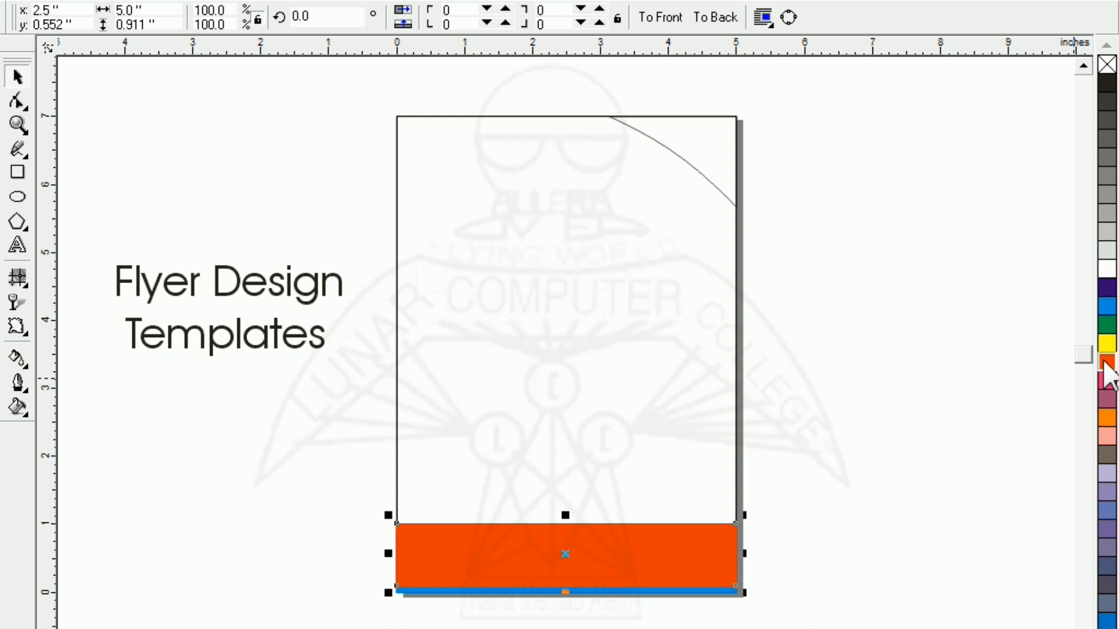
click(306, 440)
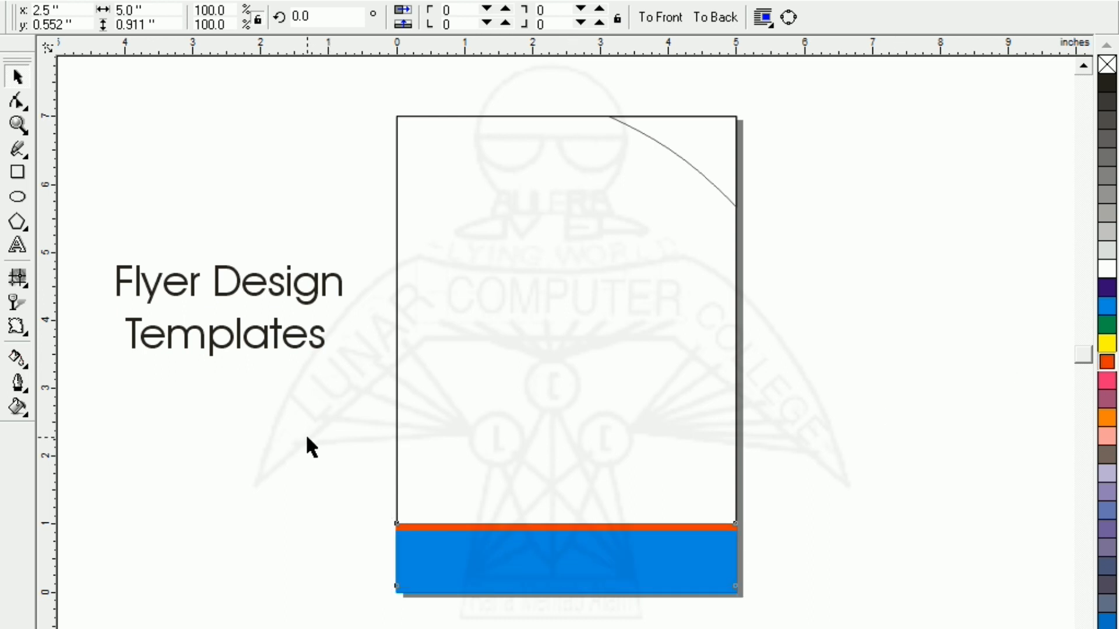
click(536, 528)
key(Down)
key(Up)
click(849, 527)
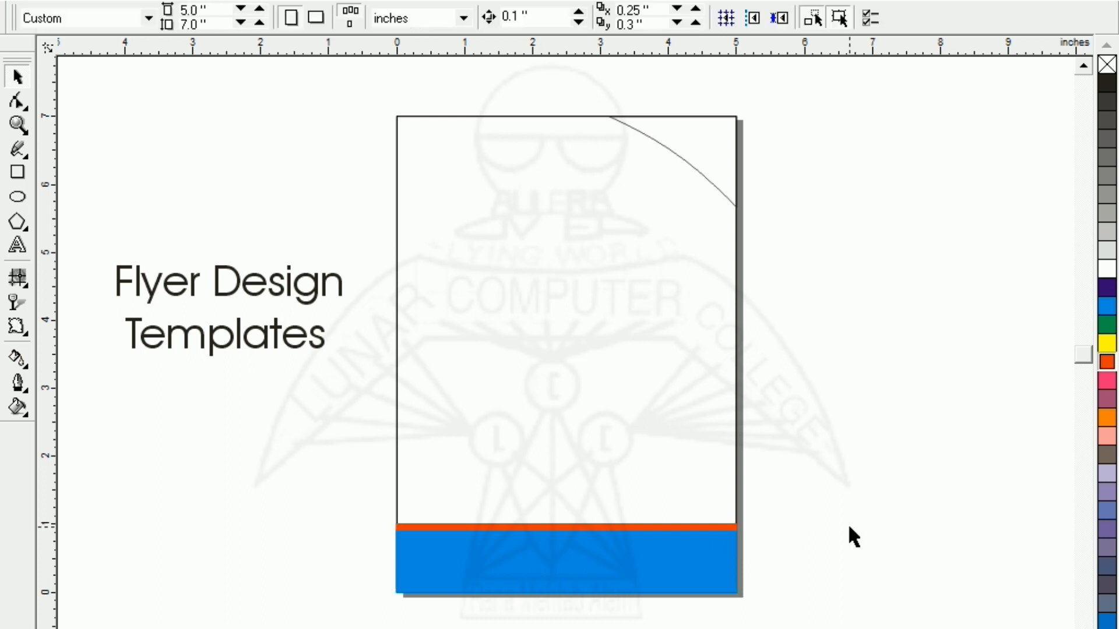
Step: Fill the page-sized rectangle with red-orange and apply Uniform transparency at 50
click(584, 351)
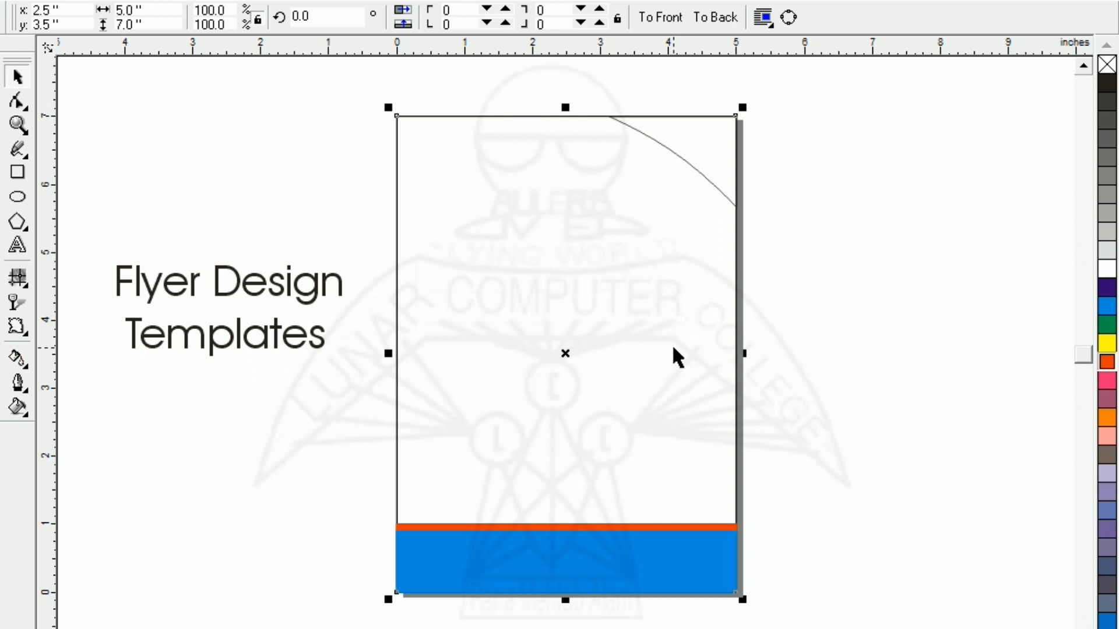
click(1107, 362)
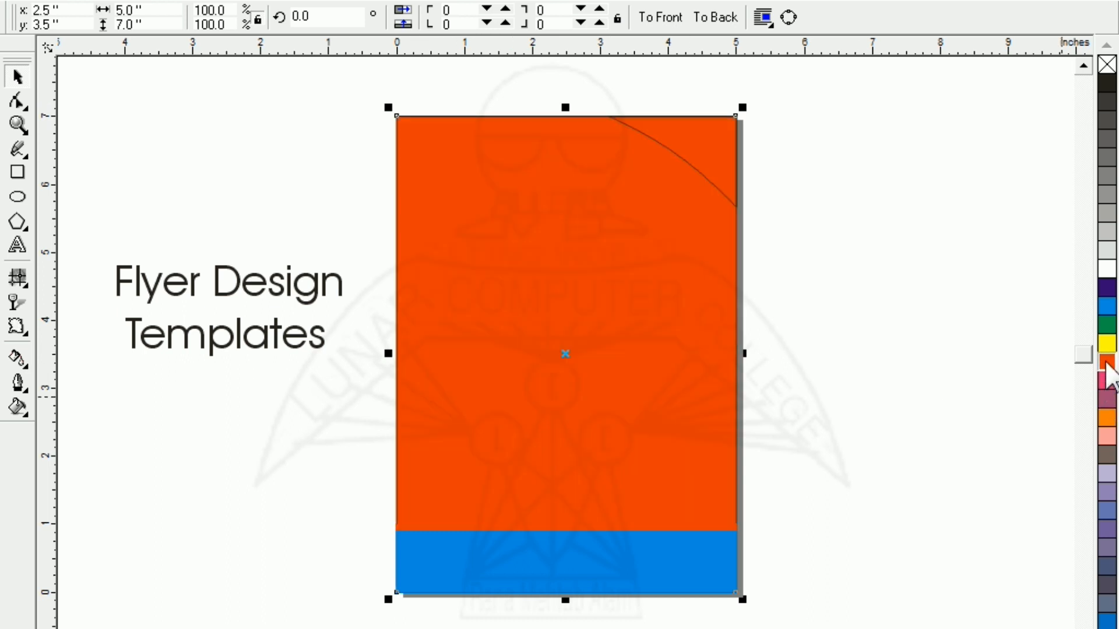
click(15, 302)
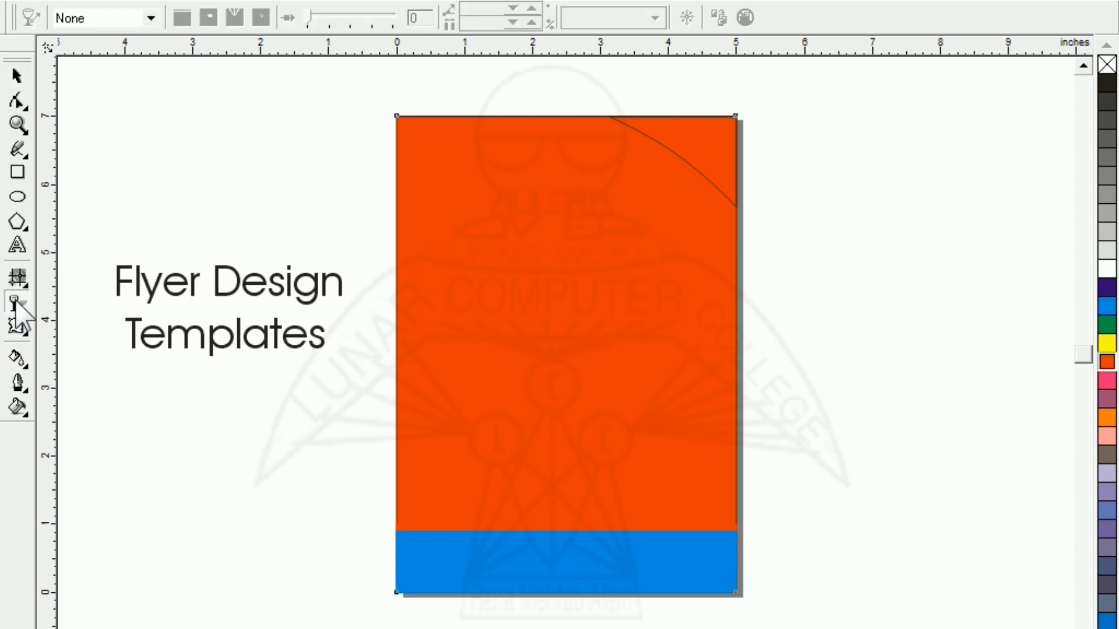
click(70, 18)
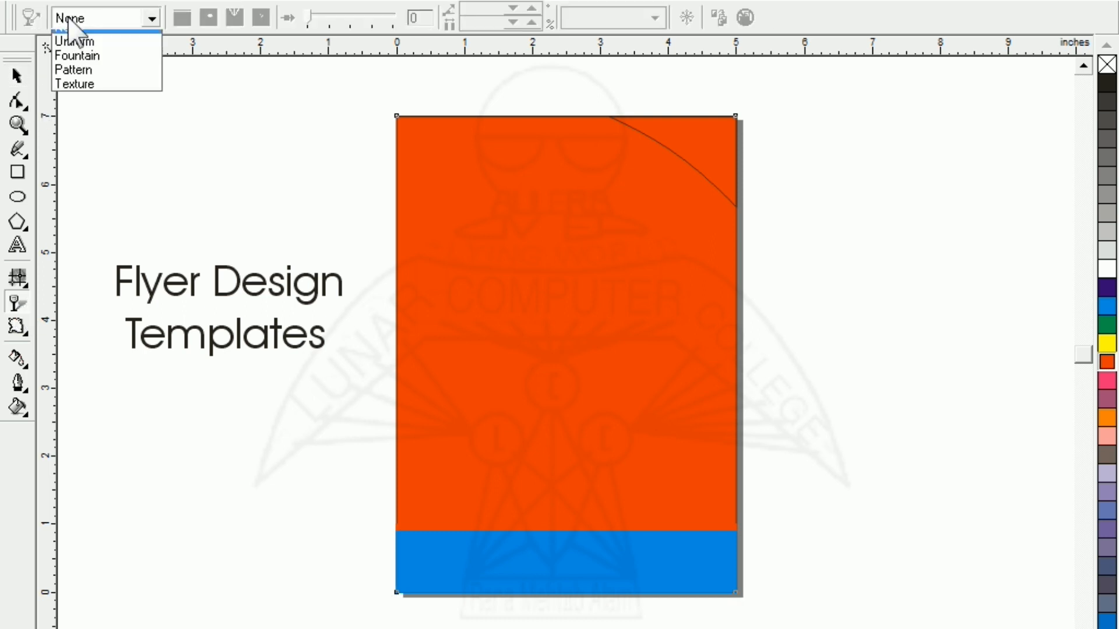
click(74, 52)
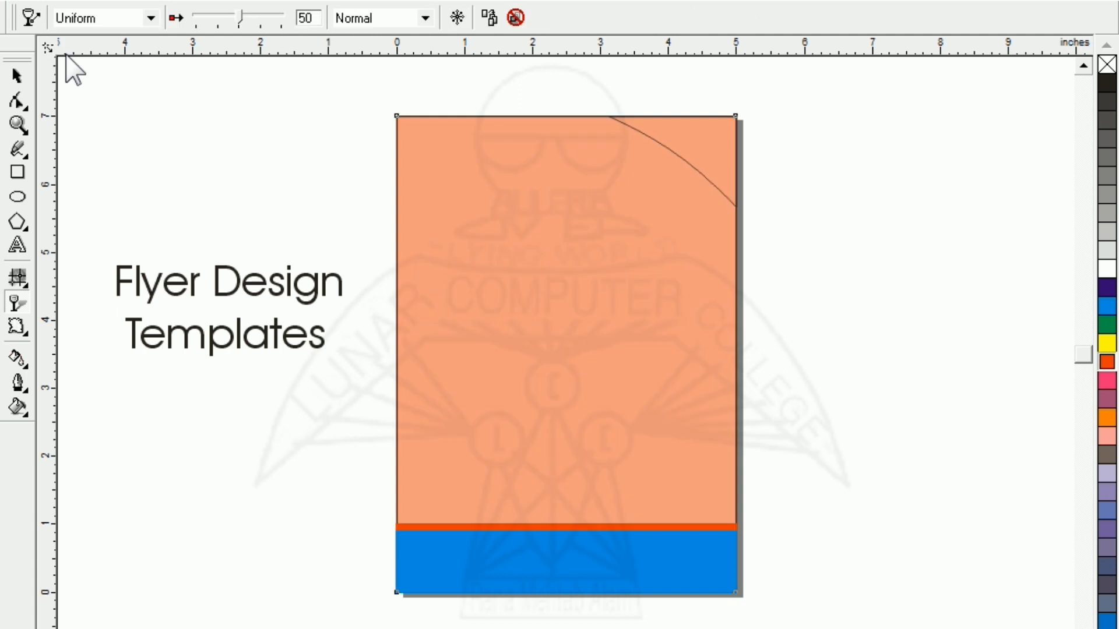
click(970, 280)
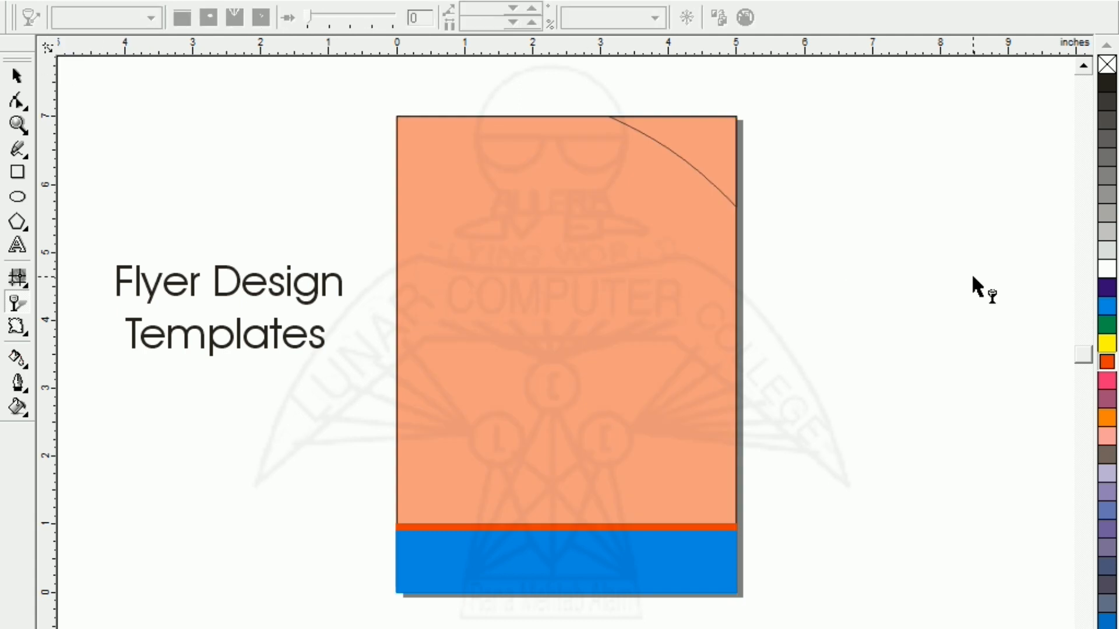
Step: Fill the curved shape in the page's upper-right corner with blue
click(707, 158)
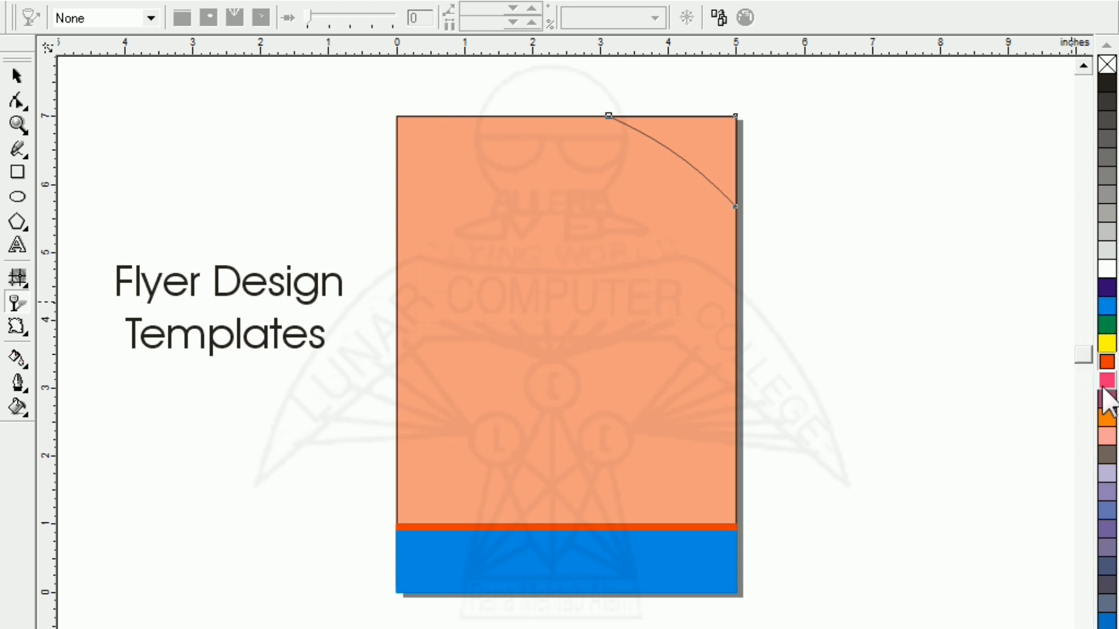
click(1106, 307)
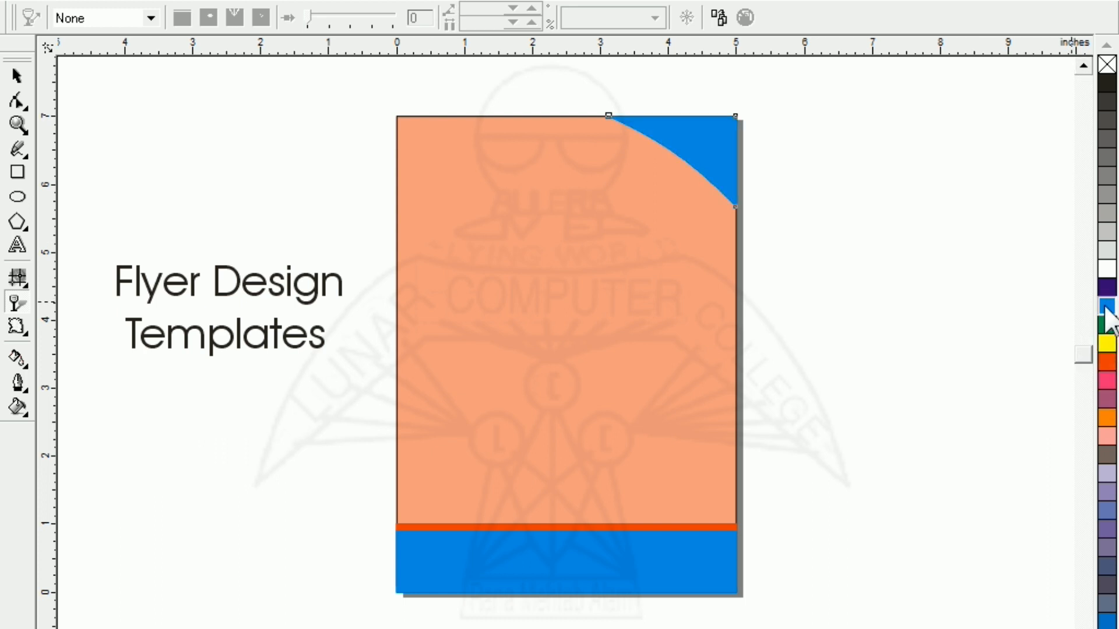
Step: Remove the outline from the tinted page-sized background rectangle
click(17, 75)
click(116, 125)
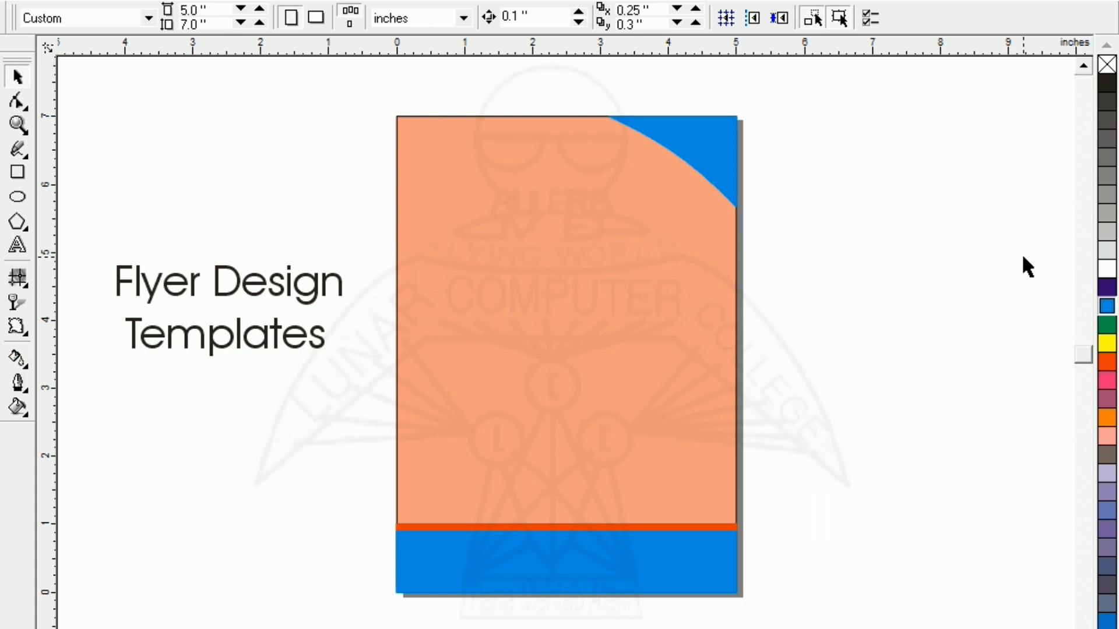
click(482, 310)
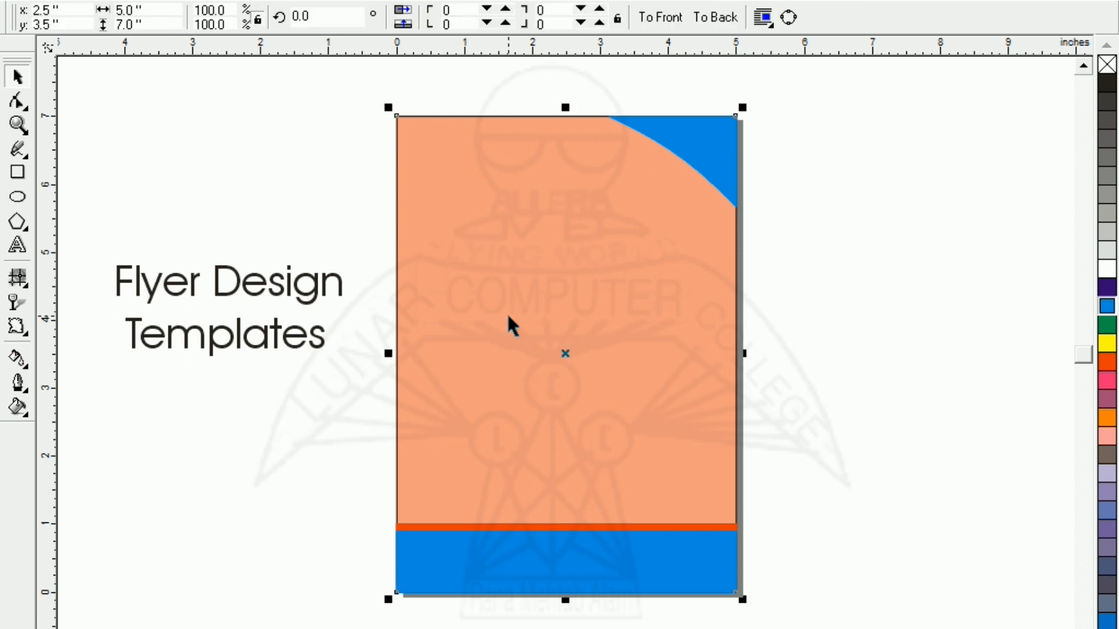
right_click(1103, 60)
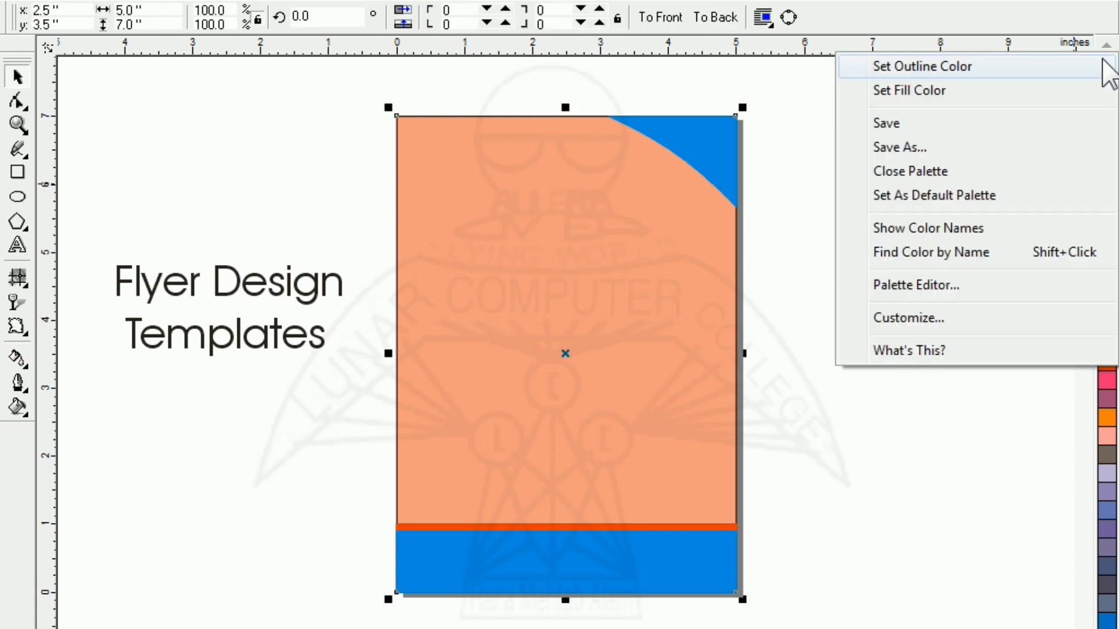
click(790, 177)
click(658, 220)
click(925, 299)
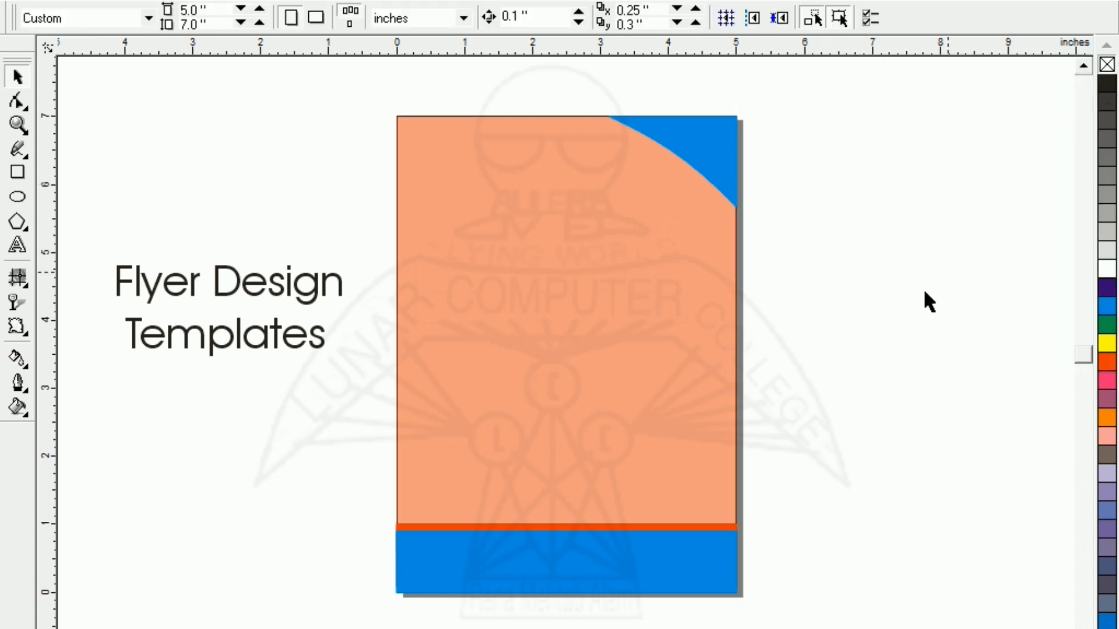
Step: Move the whole finished flyer design off the page to its right side, centred at about x 8.0 inches
drag(364, 282, 783, 621)
drag(524, 380, 900, 379)
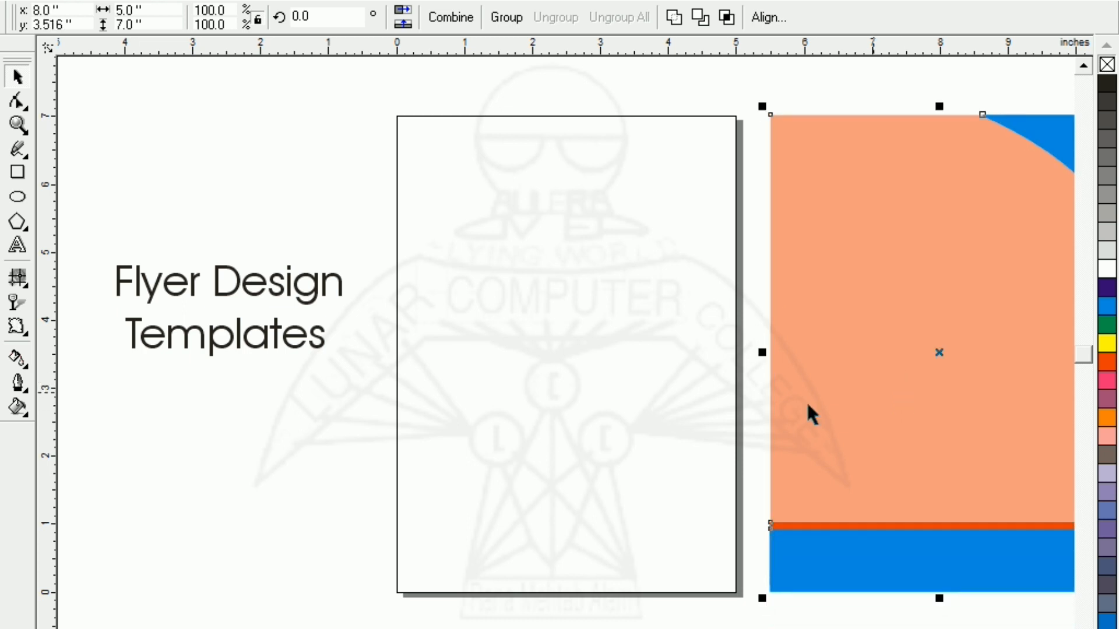
click(364, 414)
Step: Add a page-sized rectangle and a copy of it shortened to about 1.92 inches along the page's upper edge
double_click(19, 170)
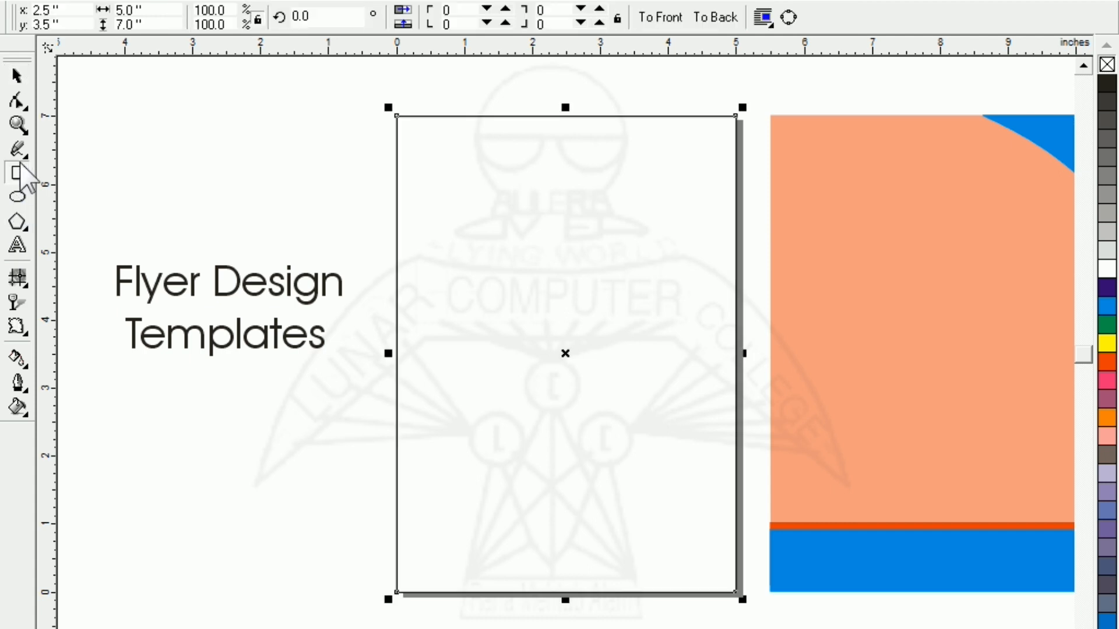
drag(565, 600, 585, 256)
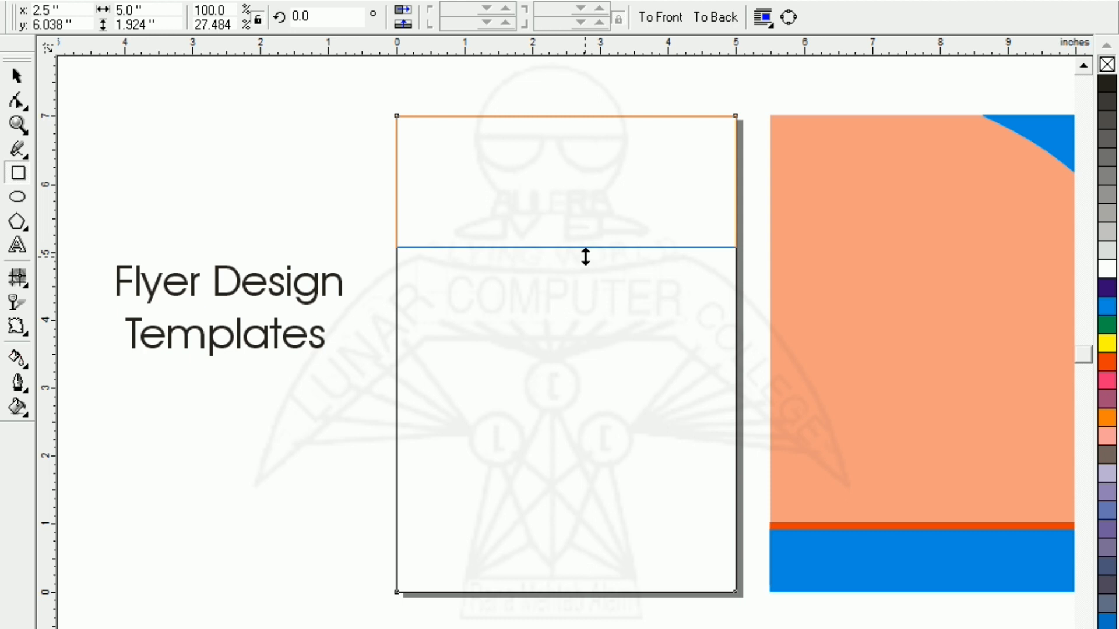
drag(585, 256, 585, 256)
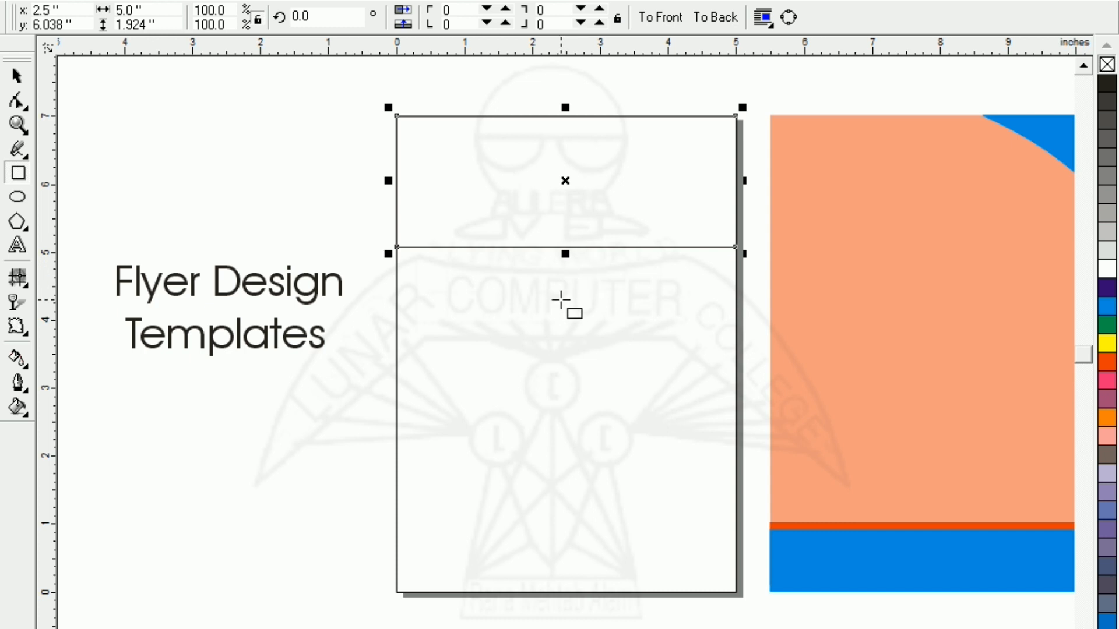
Step: Convert the upper rectangle to curves and arch its lower edge by adding three nodes, raising them and deleting them
click(17, 101)
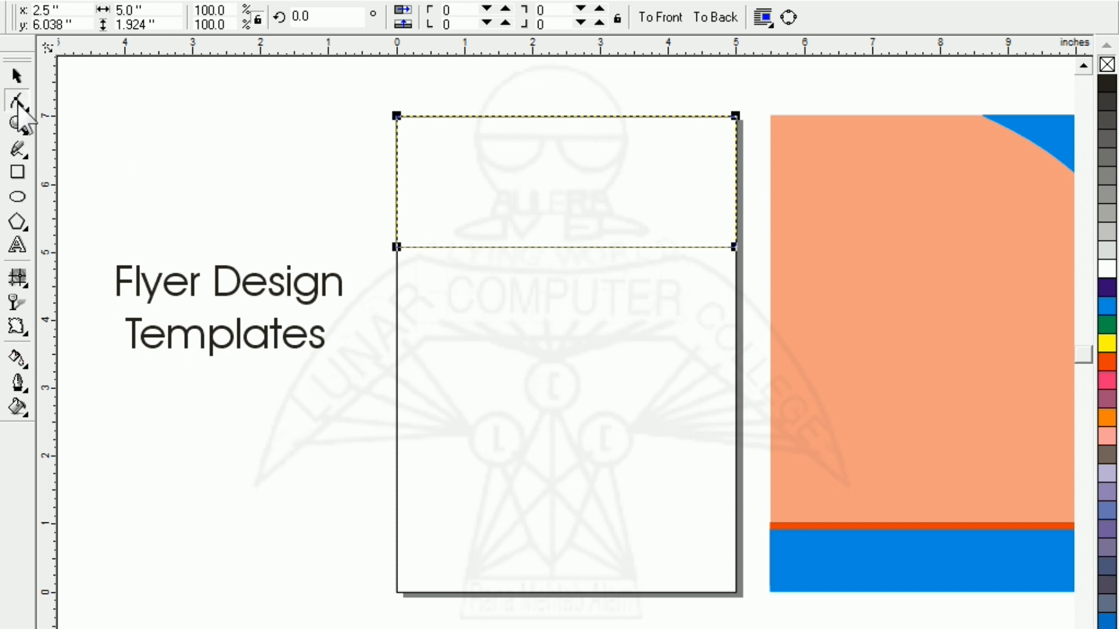
key(ctrl+q)
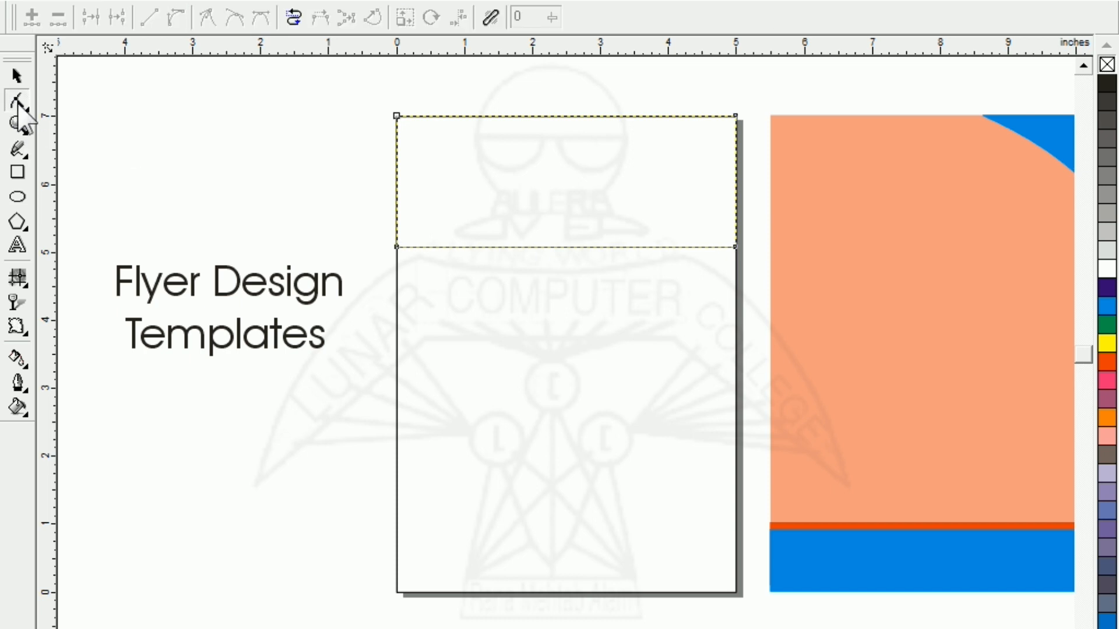
click(568, 246)
drag(568, 246, 566, 198)
click(440, 230)
drag(440, 230, 431, 206)
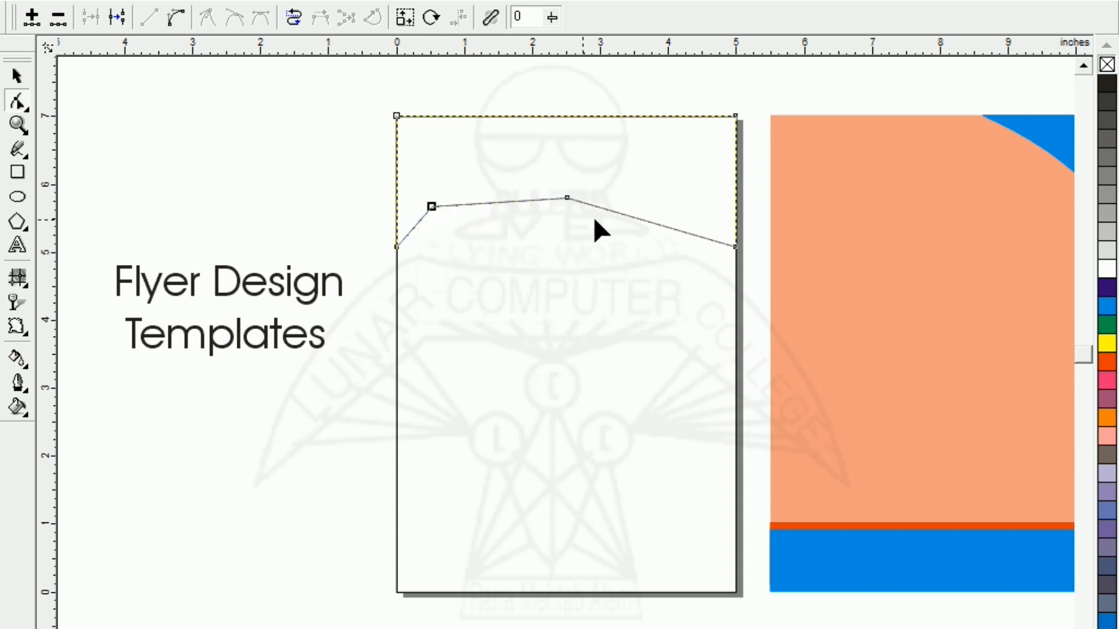
click(659, 225)
drag(659, 225, 660, 213)
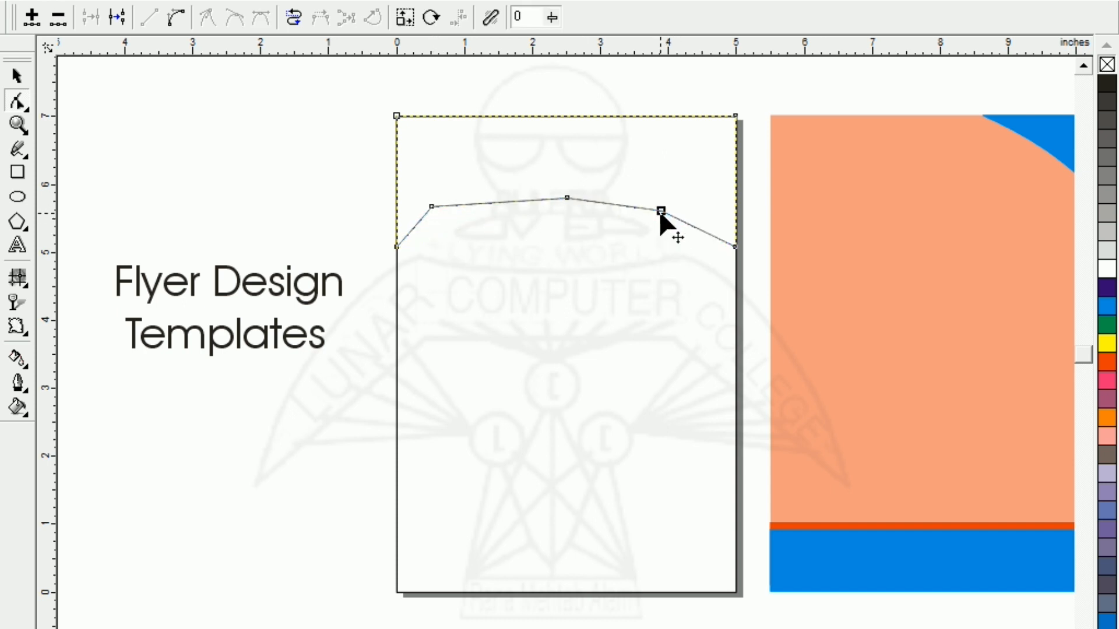
drag(417, 174, 708, 275)
key(Delete)
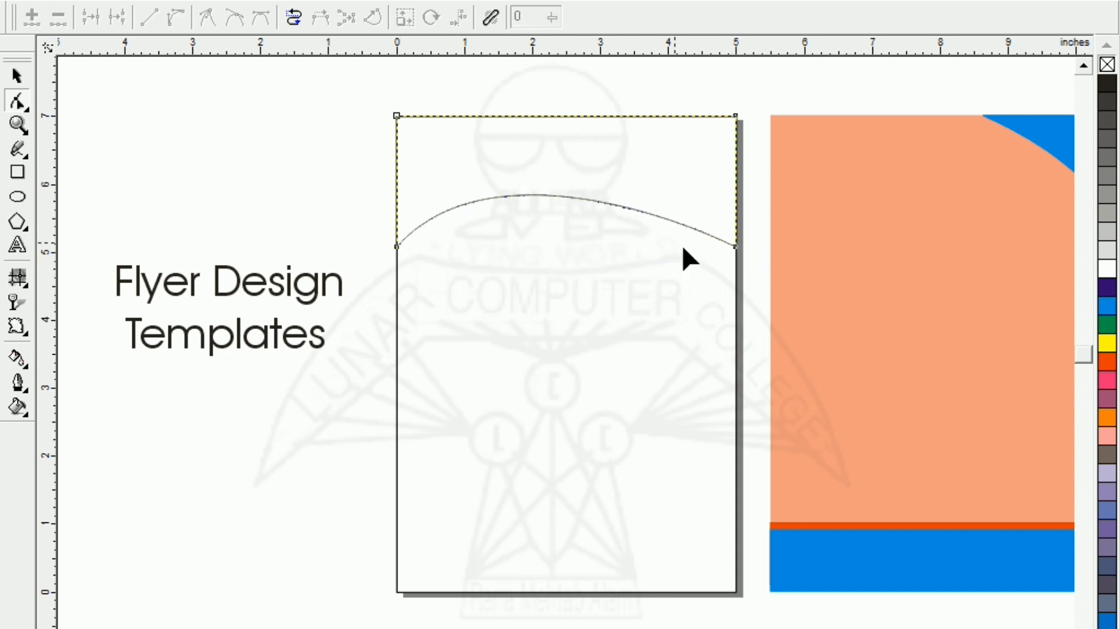
Step: Shape the upper shape's lower edge into a wave that dips on the left and rises on the right
click(396, 246)
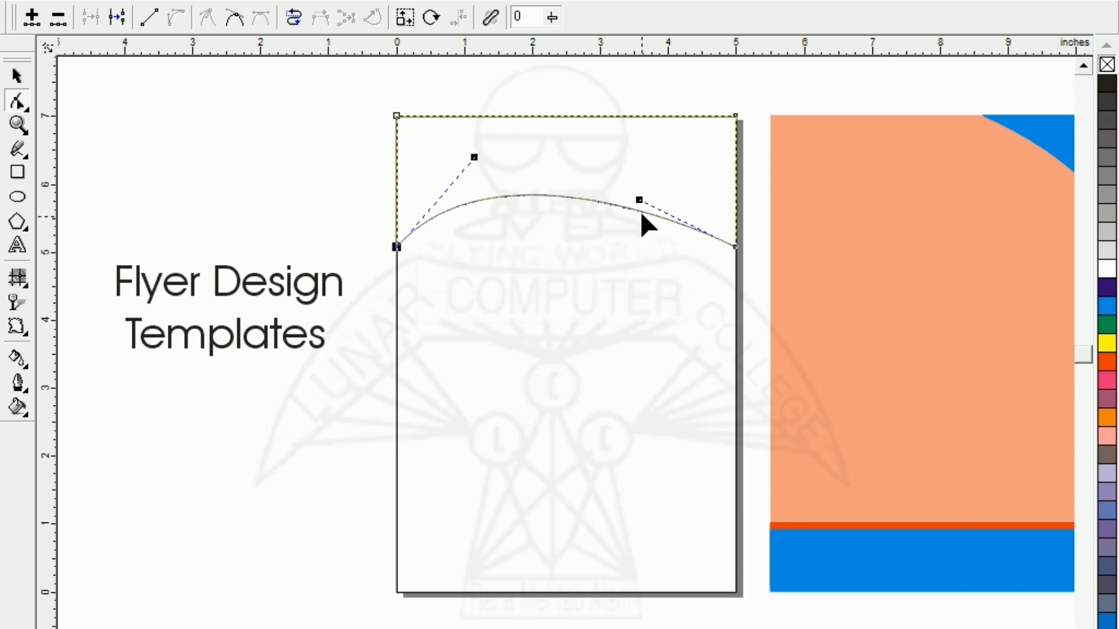
drag(641, 201, 673, 173)
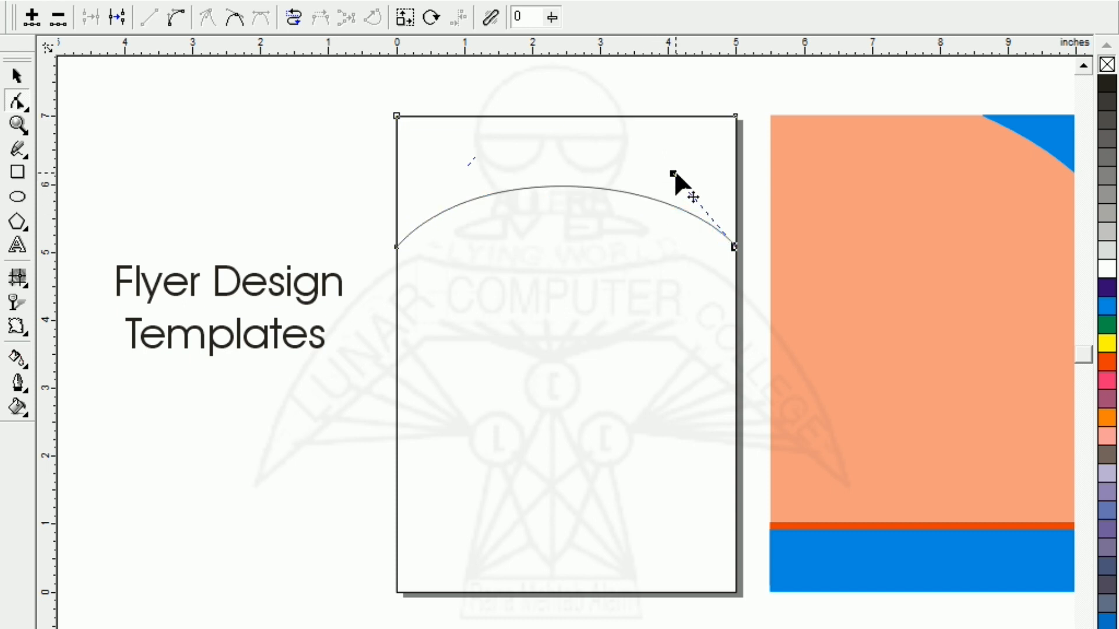
drag(473, 157, 480, 335)
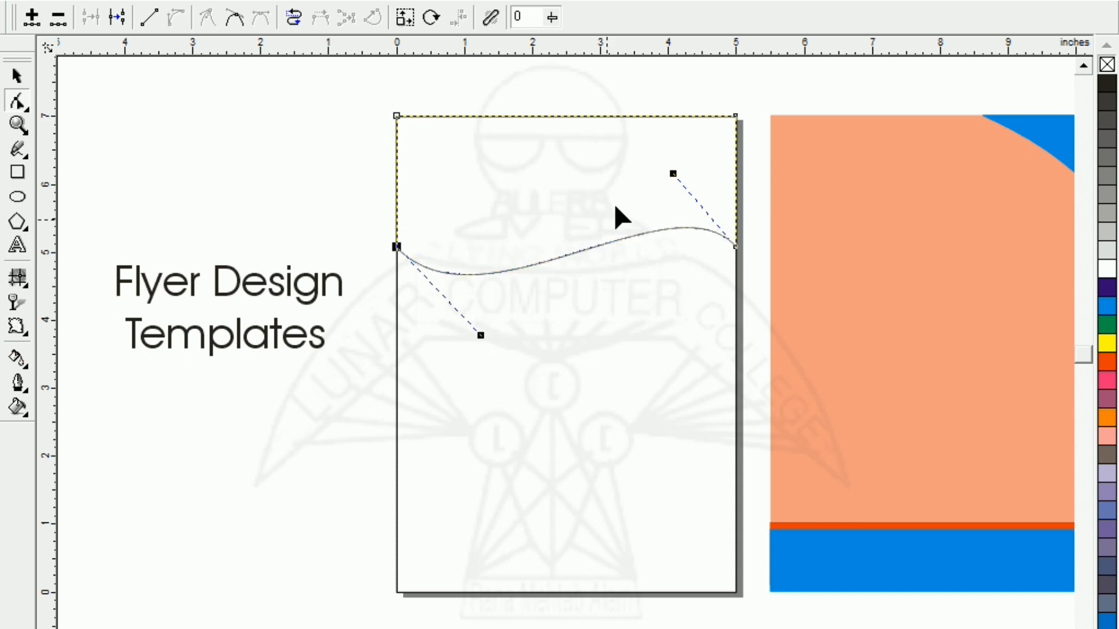
click(679, 152)
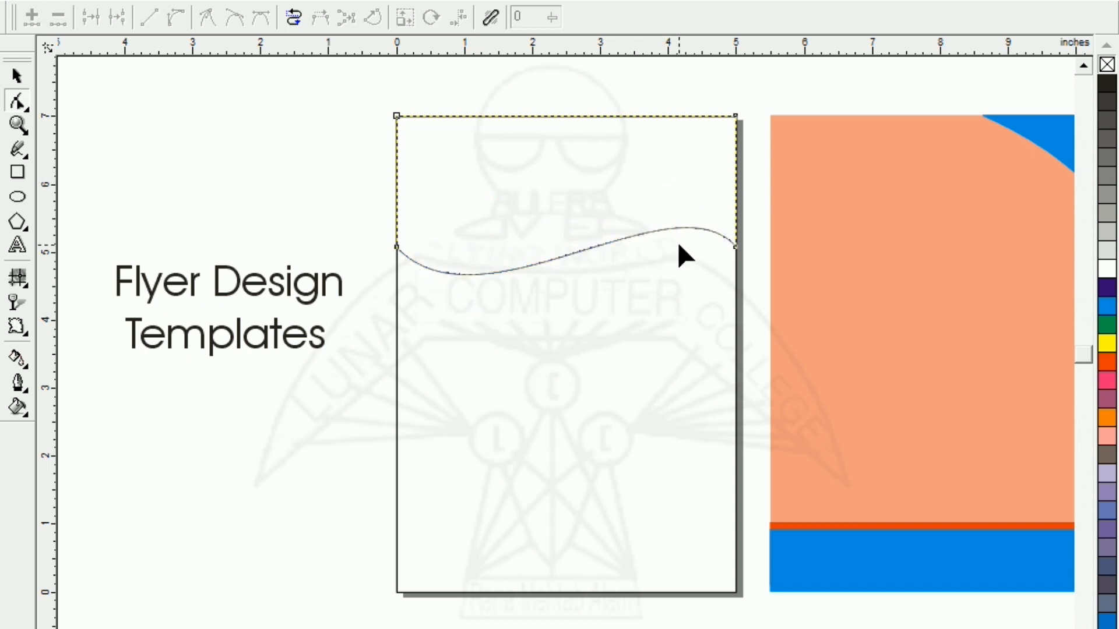
click(734, 247)
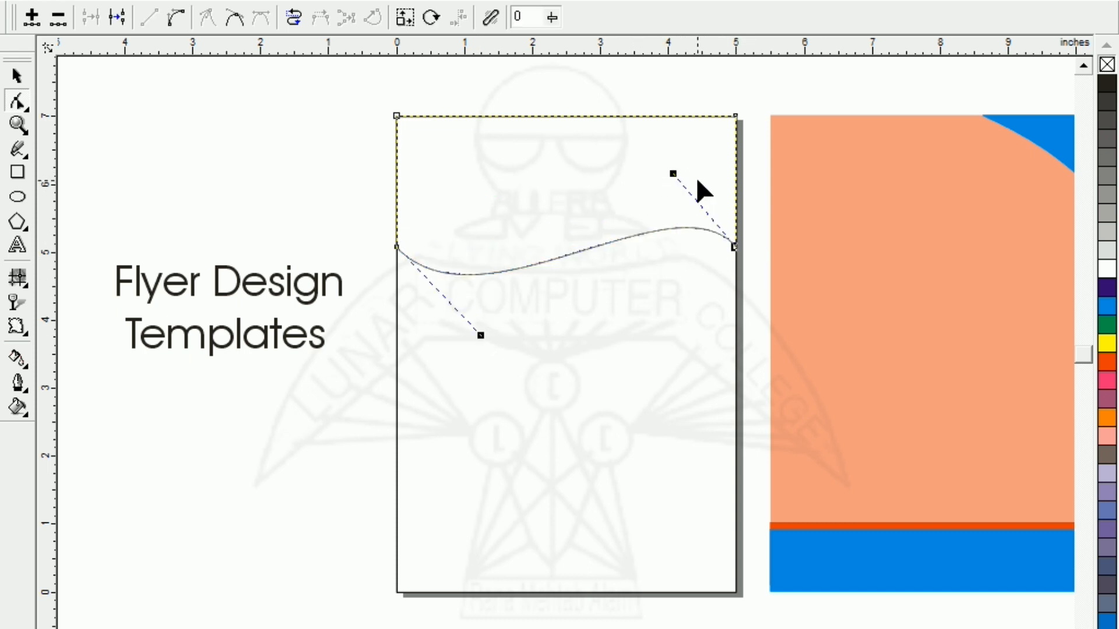
click(672, 167)
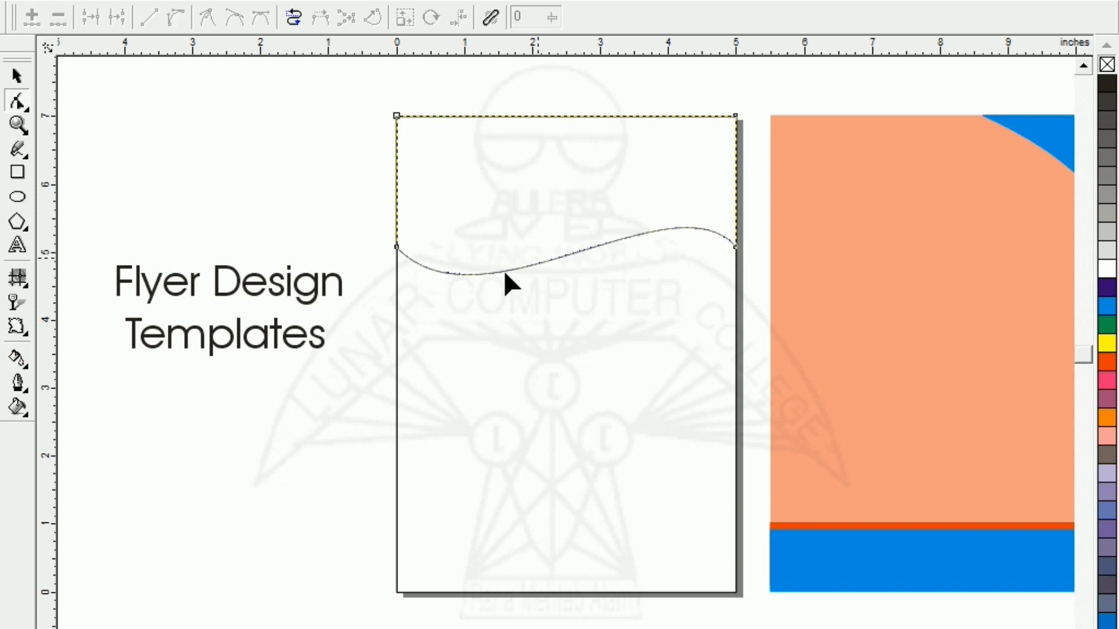
click(473, 273)
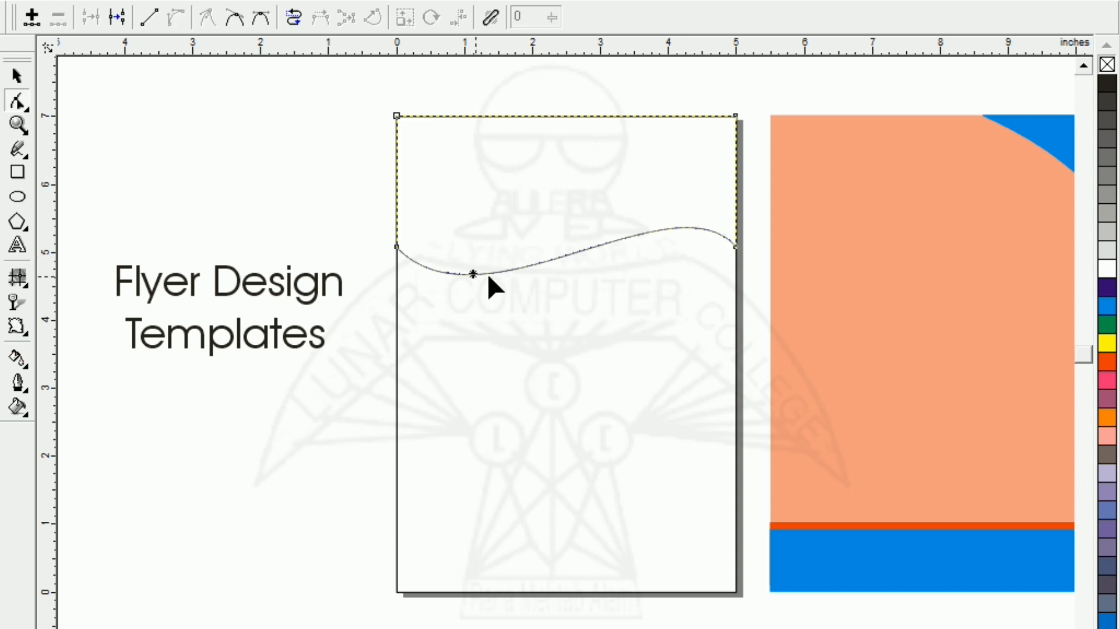
Step: Reshape the upper shape's lower edge into a wave that rises on the left and dips on the right
click(396, 248)
drag(477, 335, 452, 127)
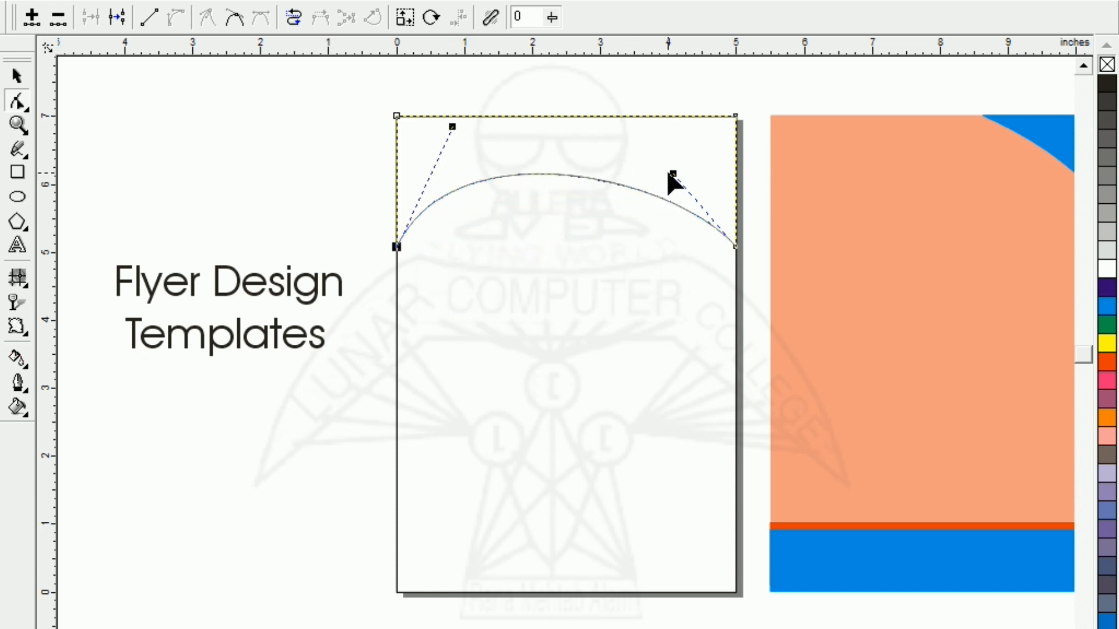
click(670, 171)
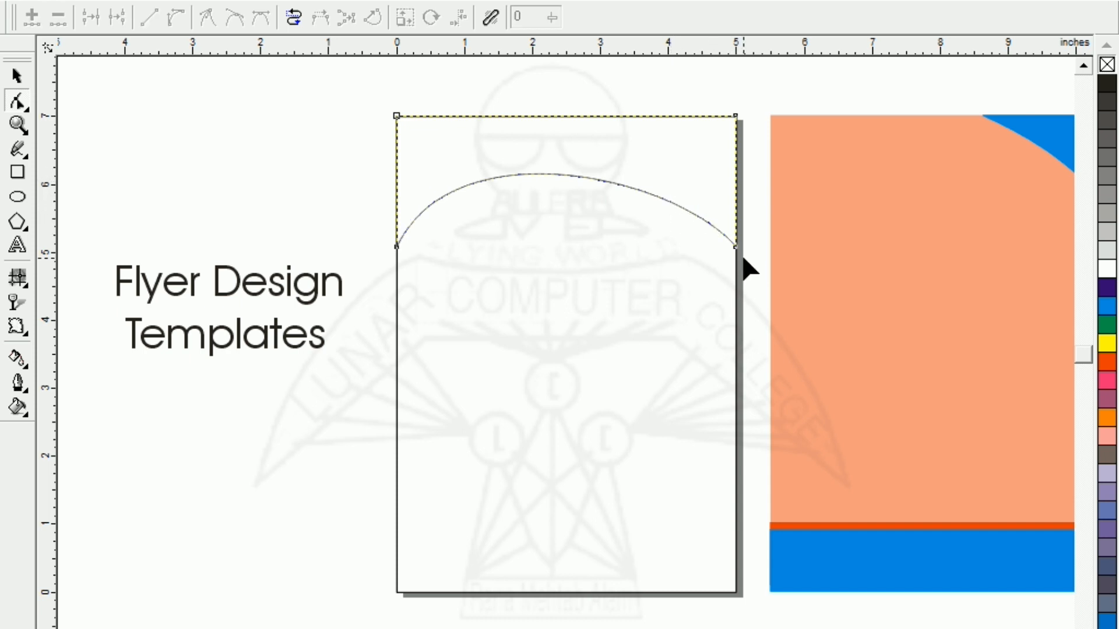
click(734, 246)
click(670, 171)
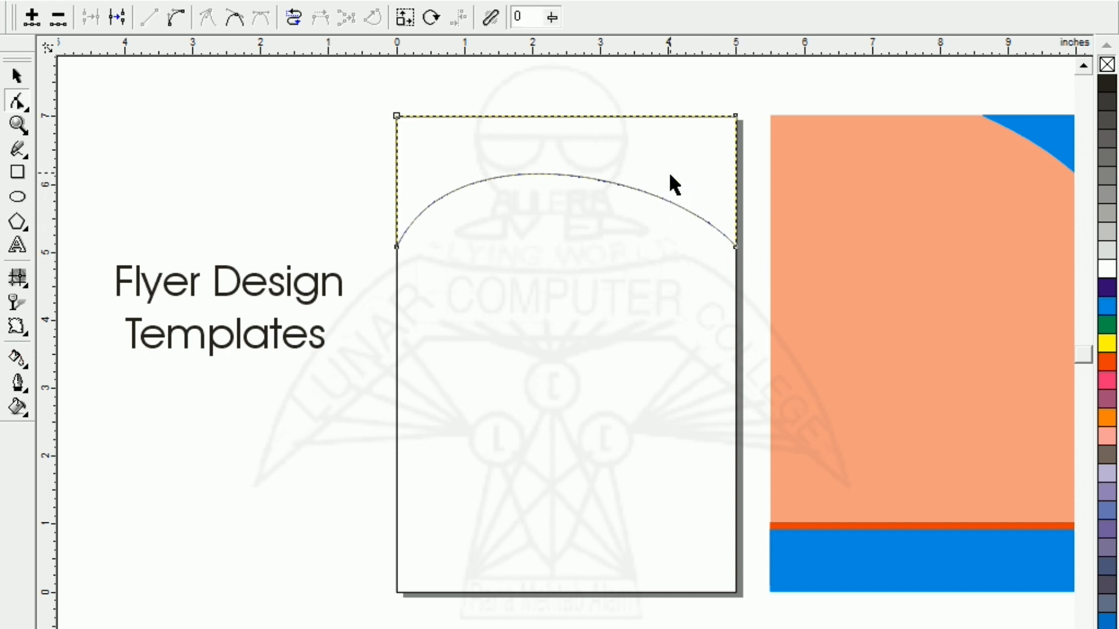
click(735, 248)
drag(673, 176, 669, 302)
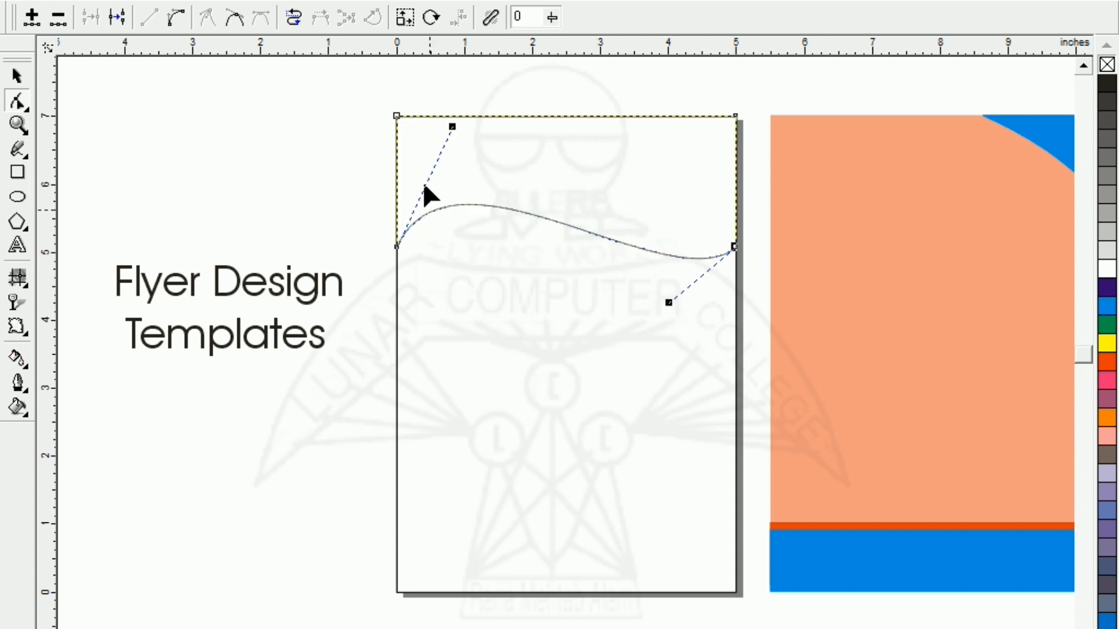
click(17, 75)
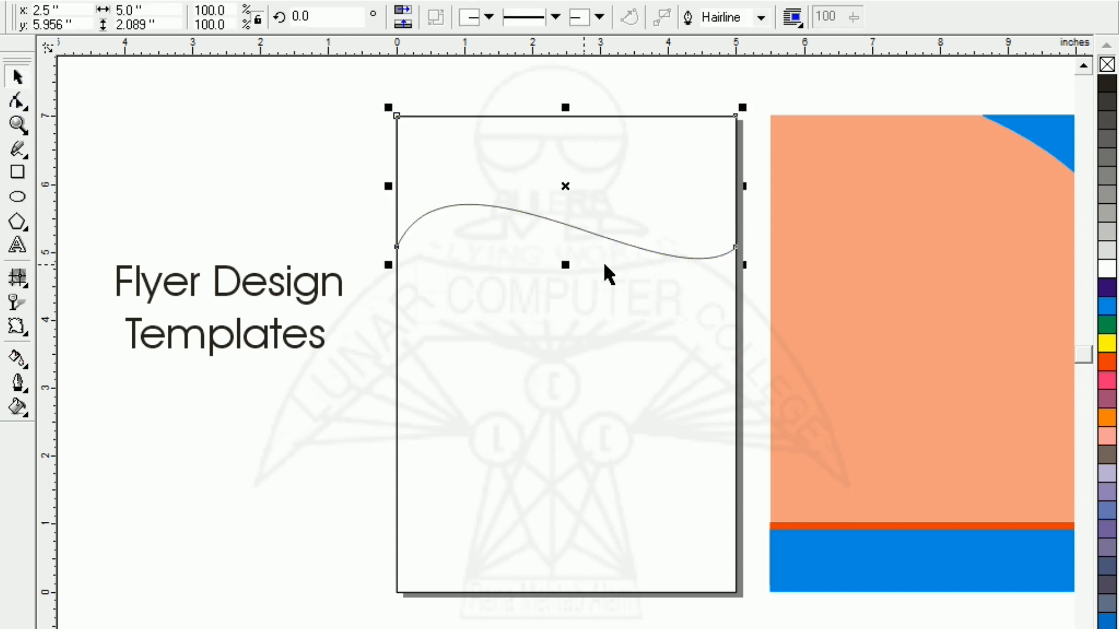
click(631, 247)
click(313, 150)
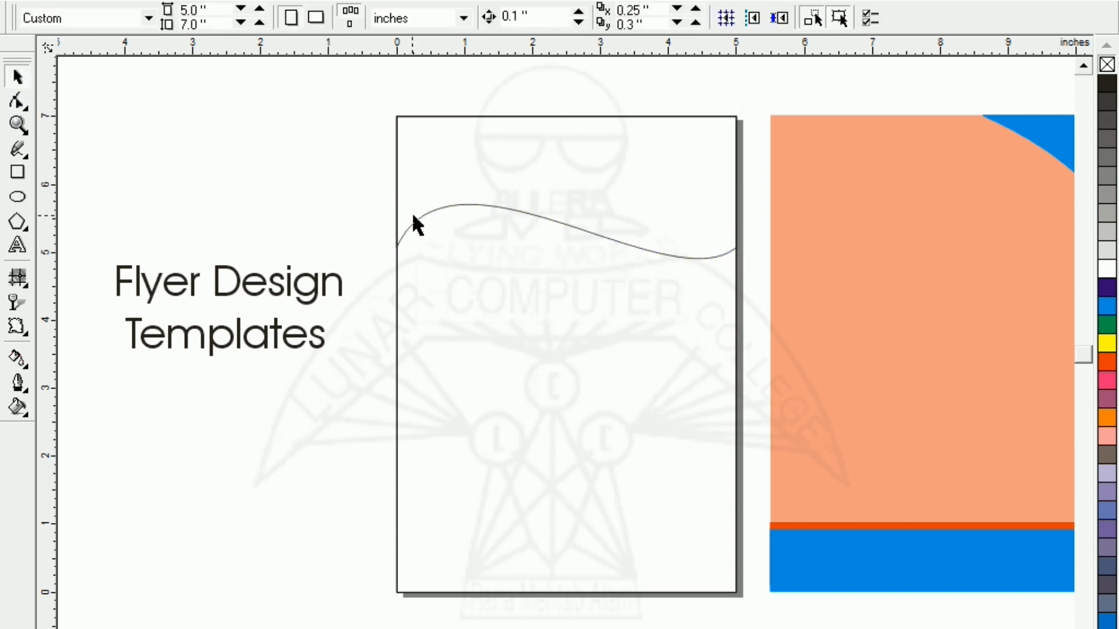
Step: Make a copy of the page-sized rectangle shortened to about 0.91 inches along the page's bottom edge
click(499, 396)
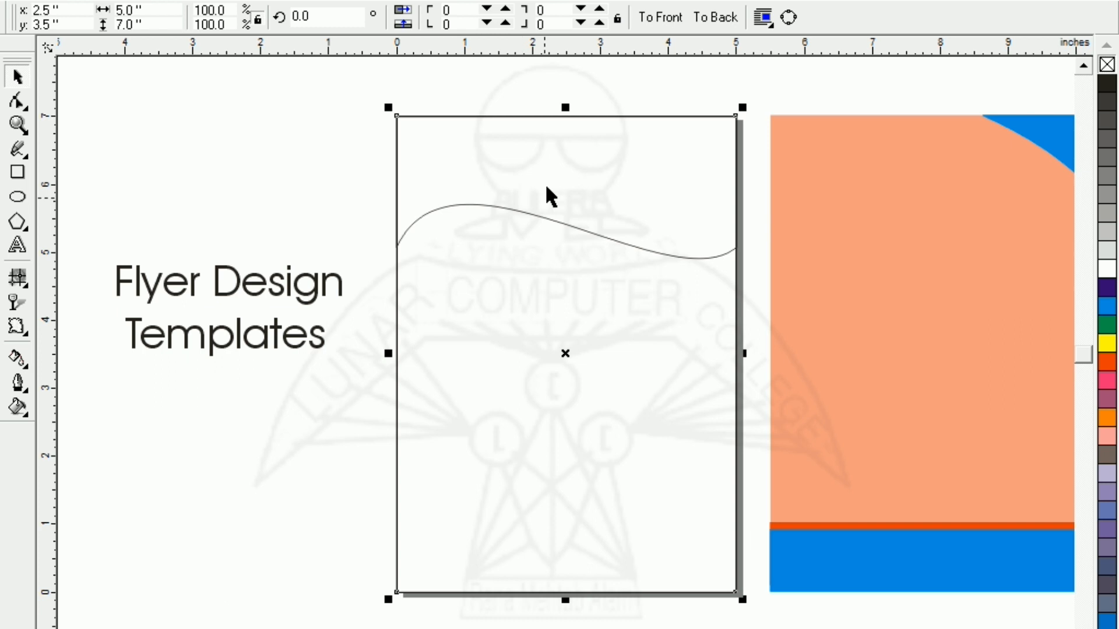
drag(570, 109, 593, 513)
drag(594, 511, 594, 525)
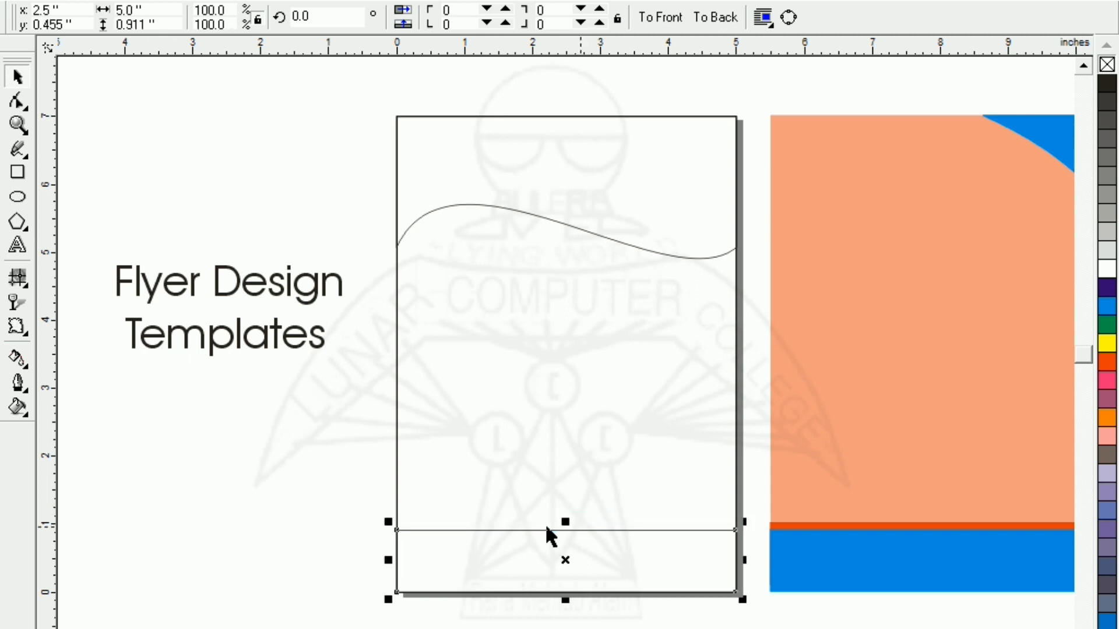
click(293, 473)
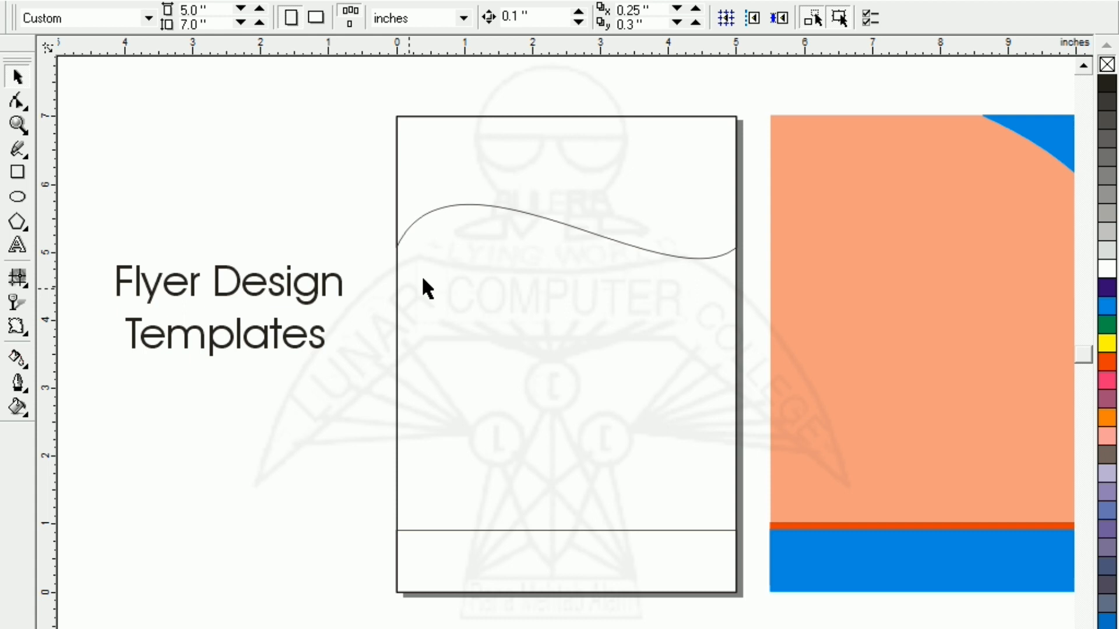
Step: Fill the wavy header shape and the bottom band with dark purple
click(470, 180)
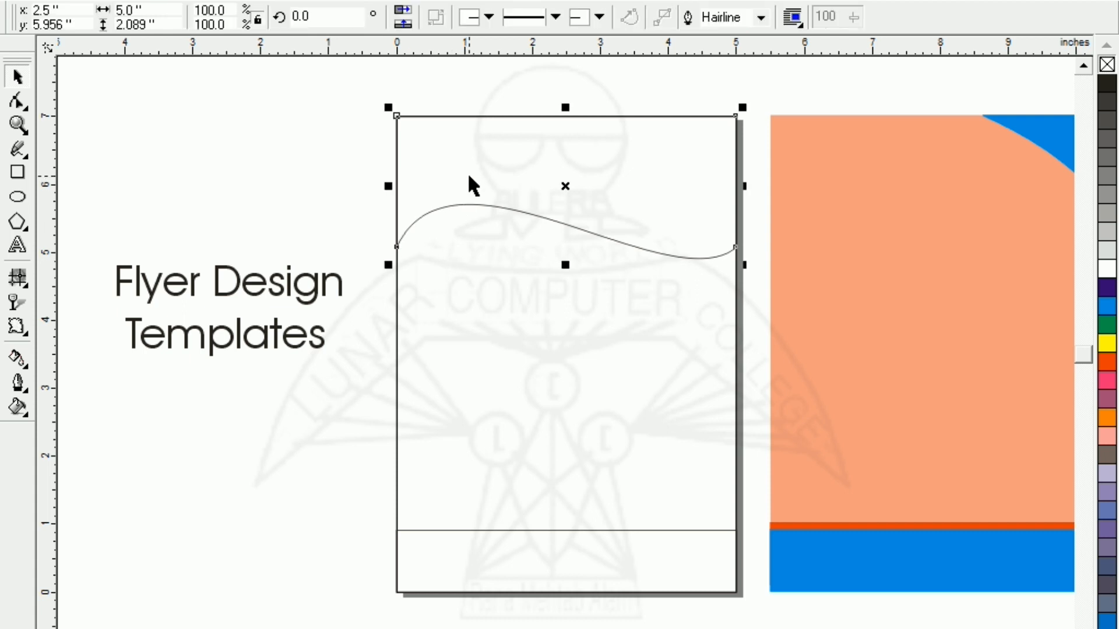
click(1107, 288)
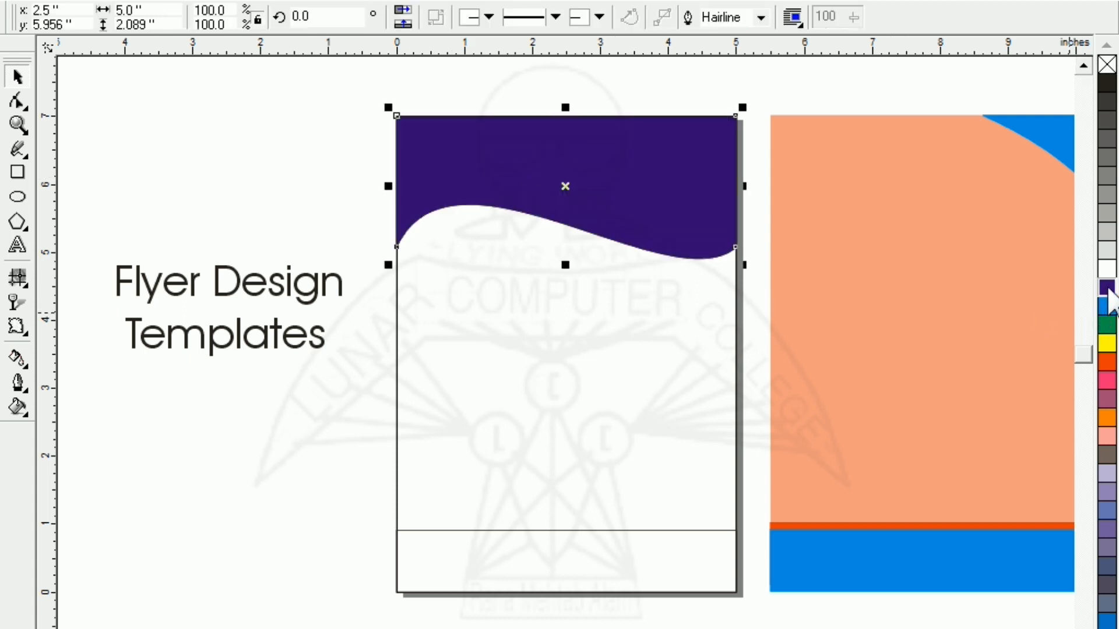
click(582, 545)
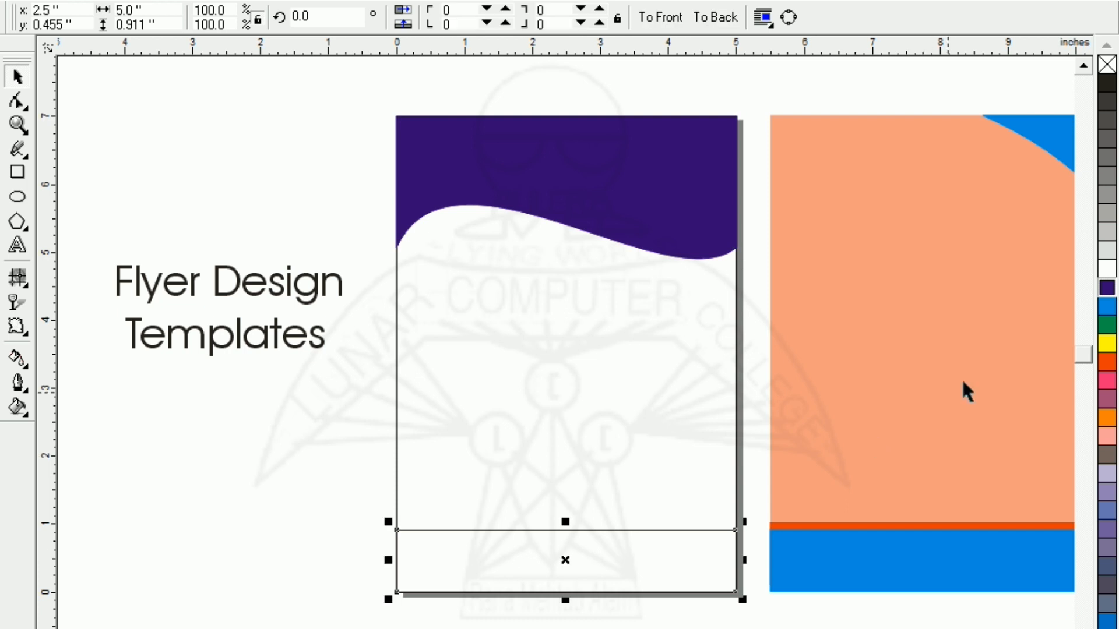
click(1107, 287)
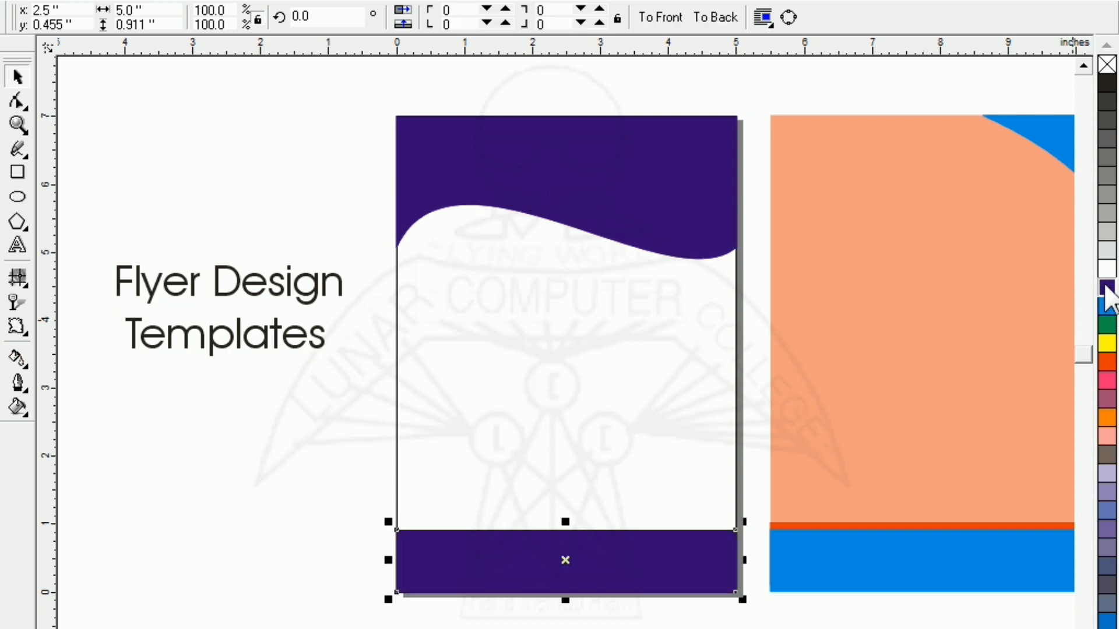
Step: Fill the page-sized background rectangle with the same dark purple
click(574, 386)
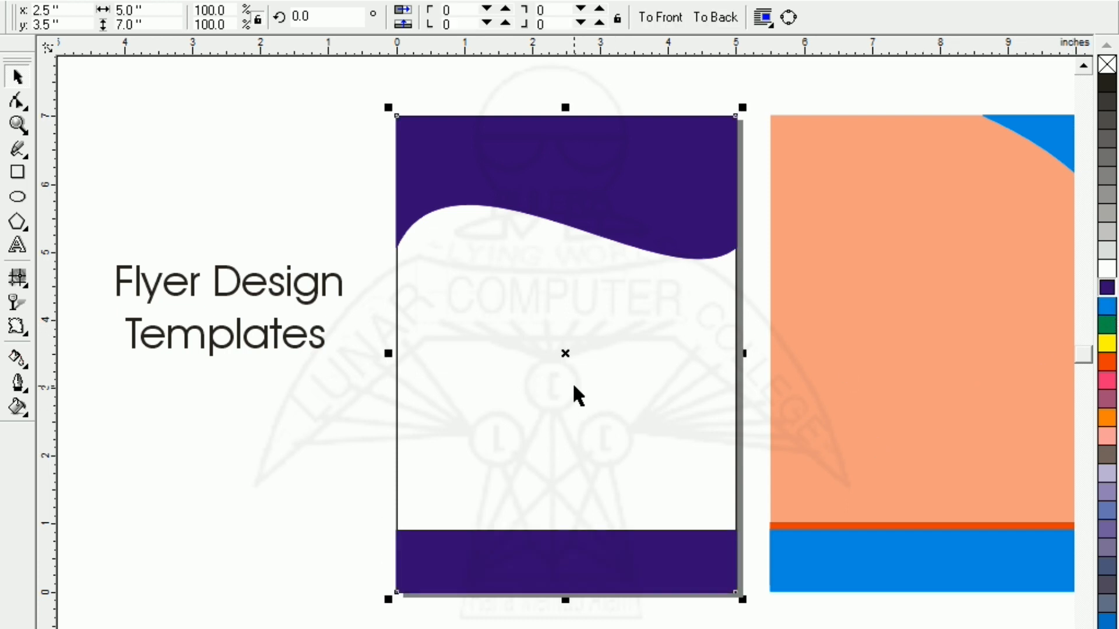
click(1108, 288)
click(280, 450)
click(553, 428)
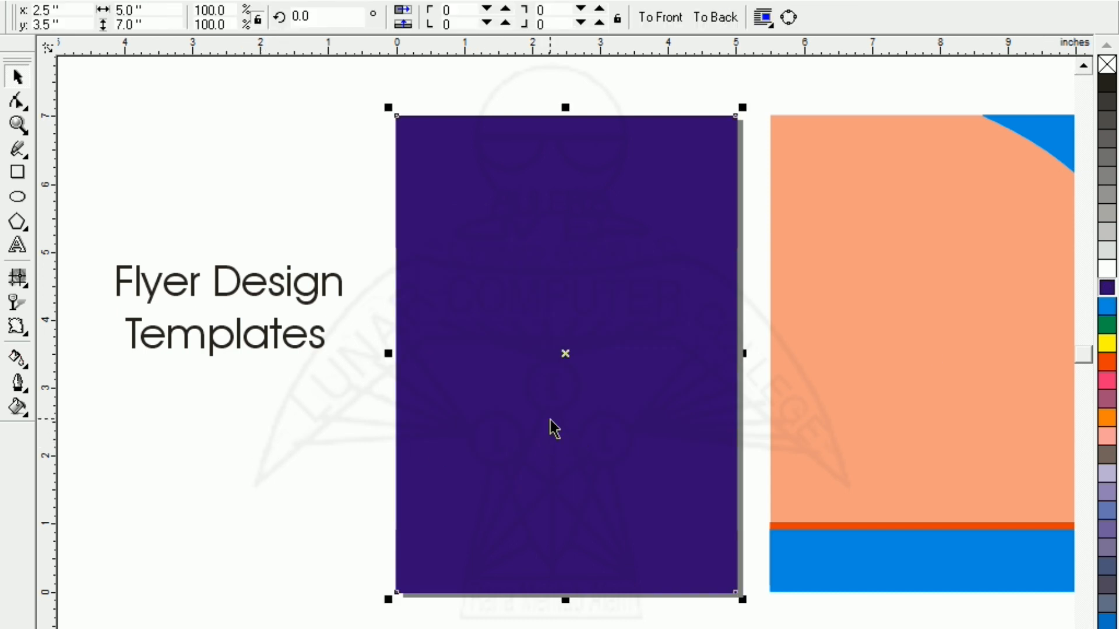
Step: Apply a uniform transparency of 50 to the page-sized purple background rectangle
click(12, 304)
click(76, 22)
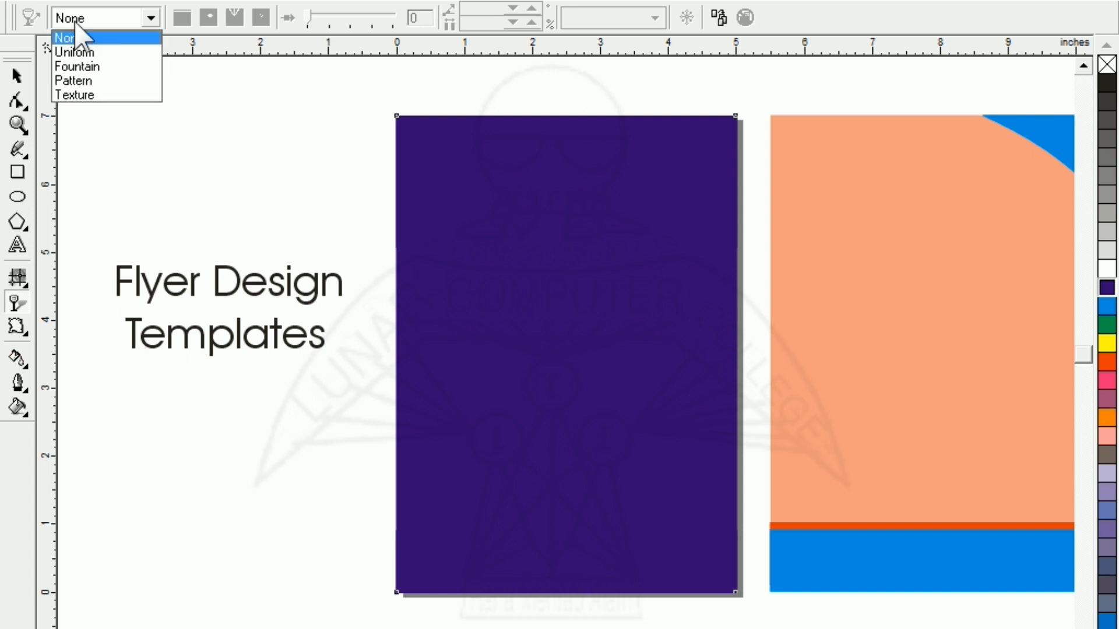
click(71, 49)
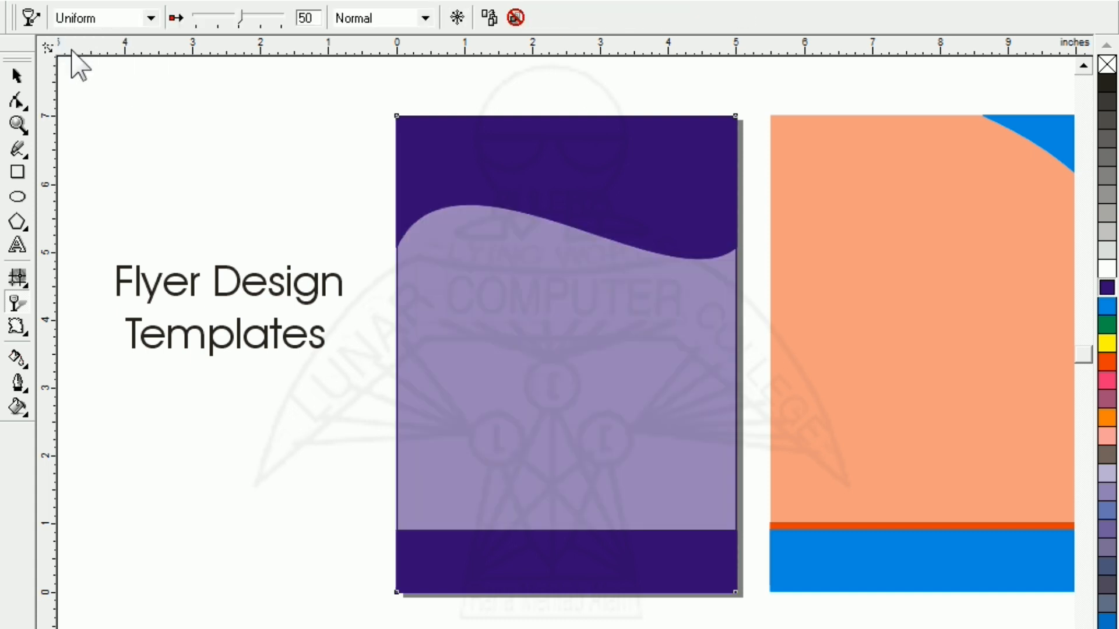
click(16, 76)
click(146, 195)
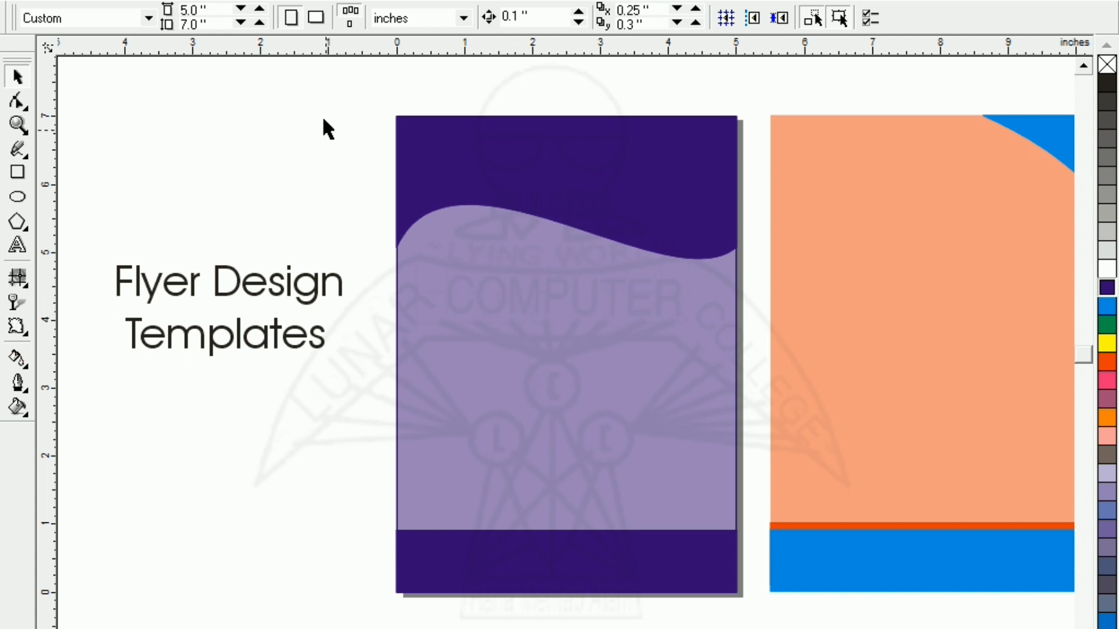
Step: Group all the objects of the purple flyer and move the group off the page, over the orange and blue flyer
drag(343, 85, 757, 547)
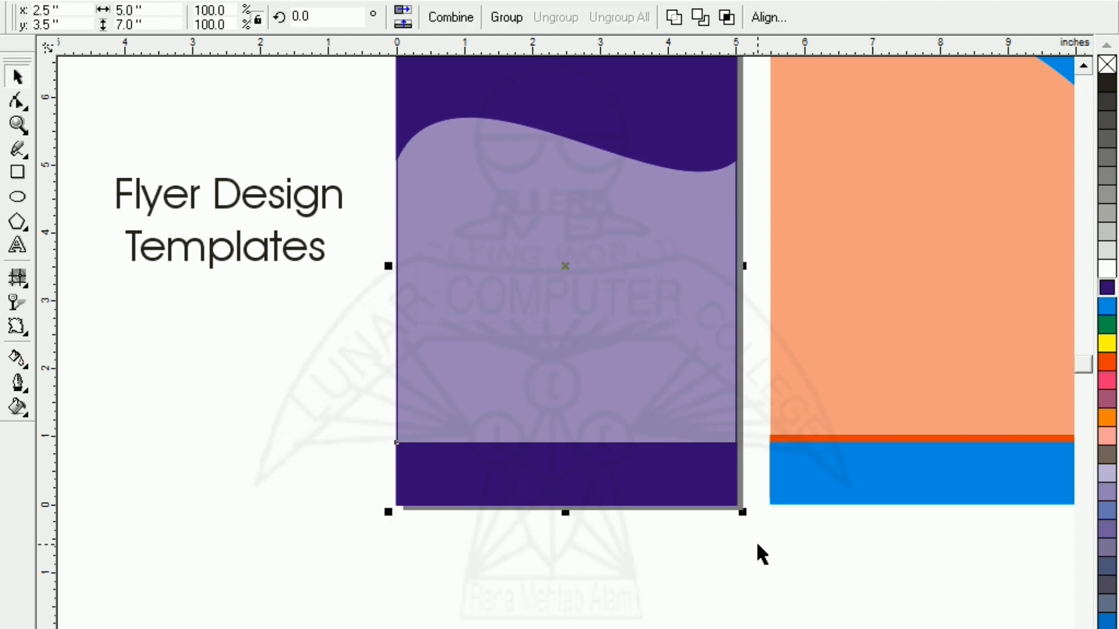
key(ctrl+g)
drag(509, 315, 1002, 344)
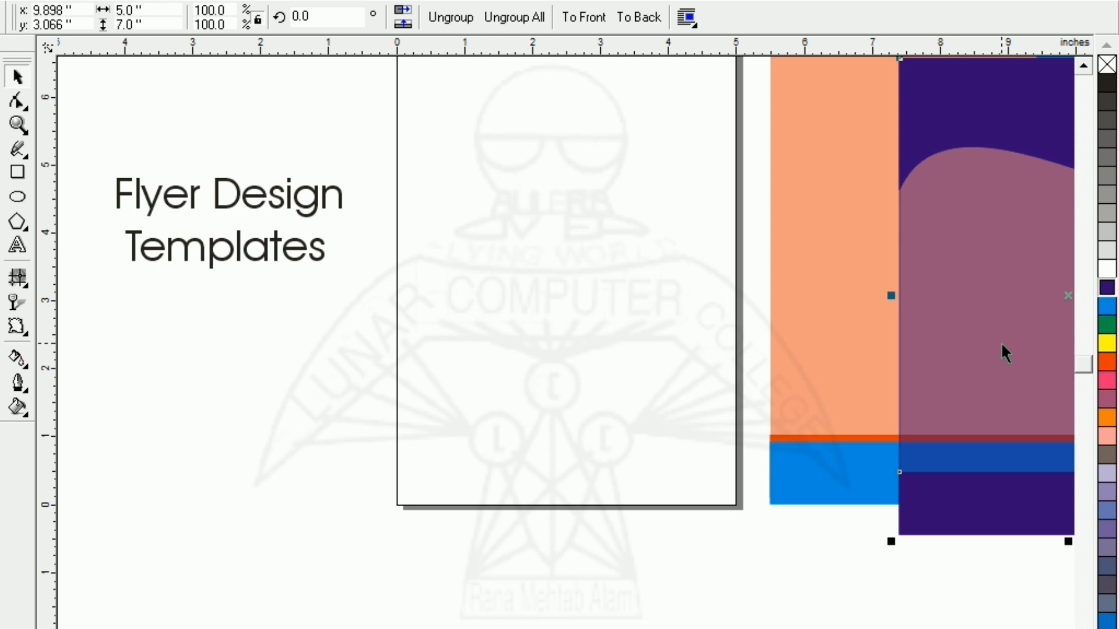
key(F4)
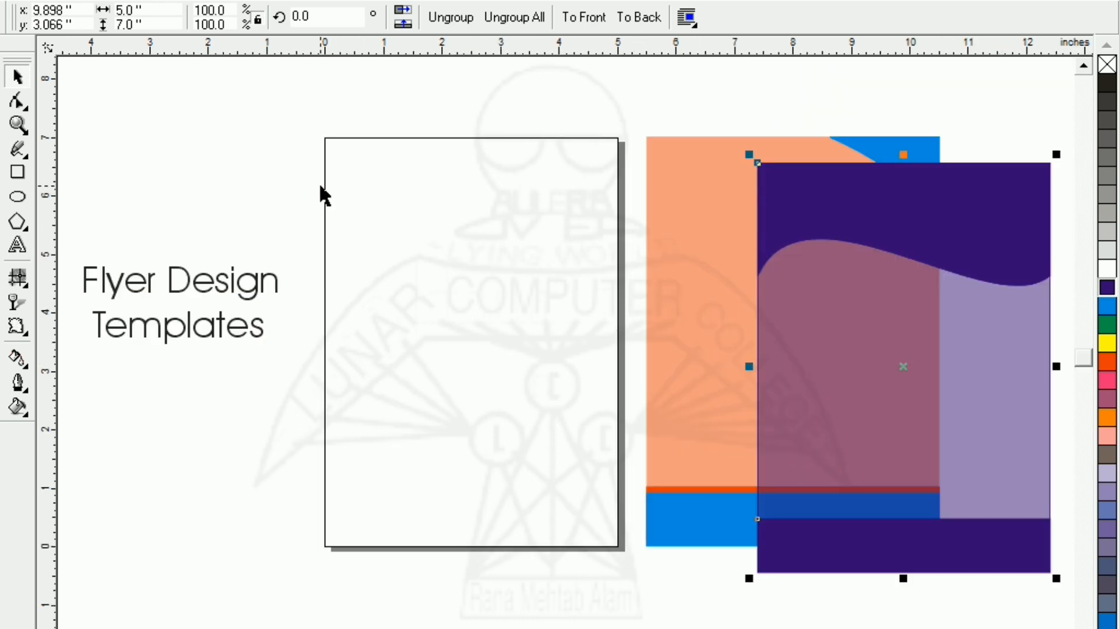
key(shift+F4)
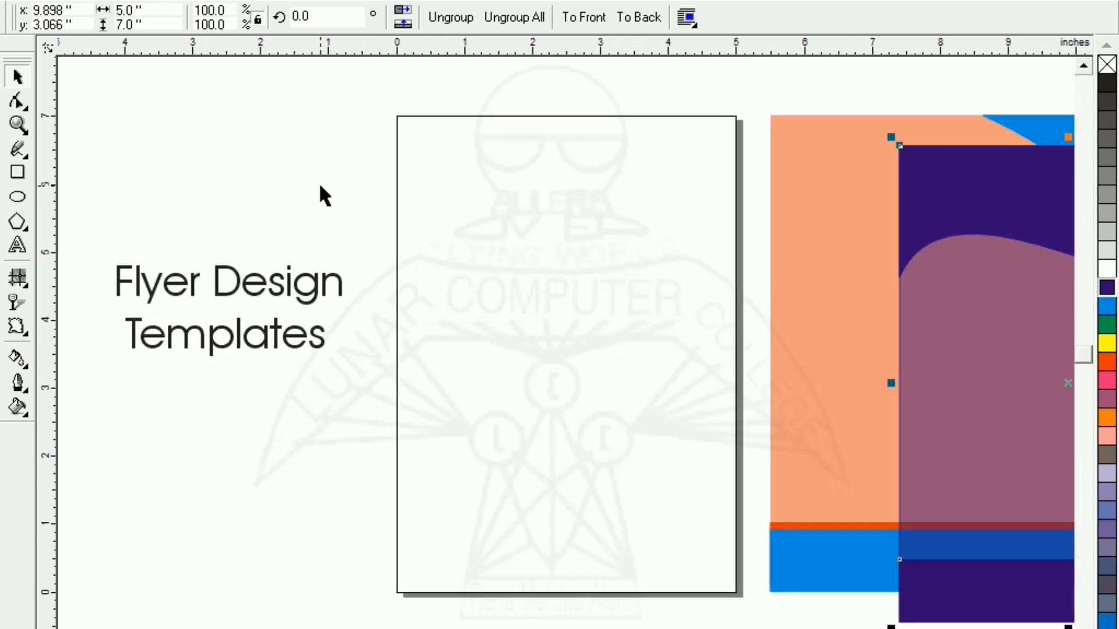
click(567, 326)
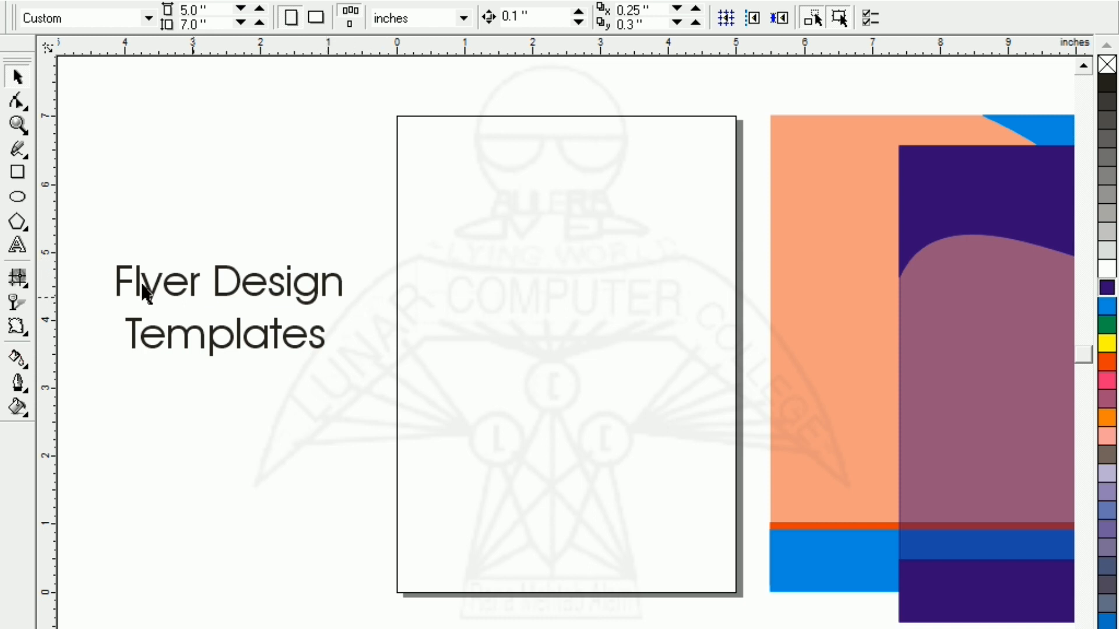
Step: Create a page-sized 5 by 7 inch rectangle on the empty page as the background of a third flyer
double_click(17, 172)
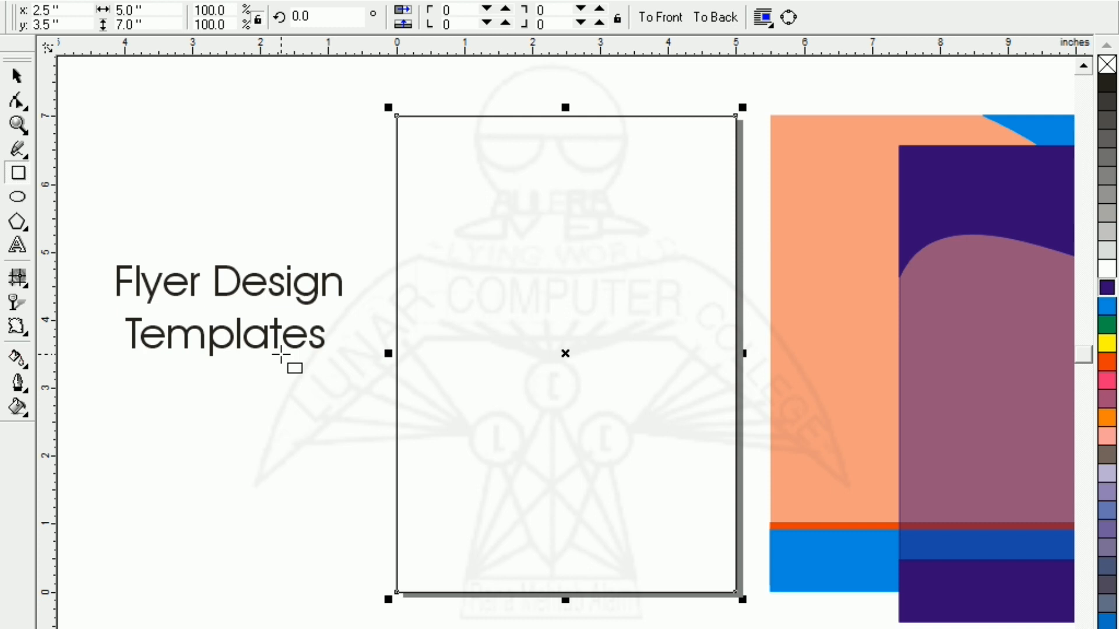
click(16, 75)
click(471, 186)
key(Escape)
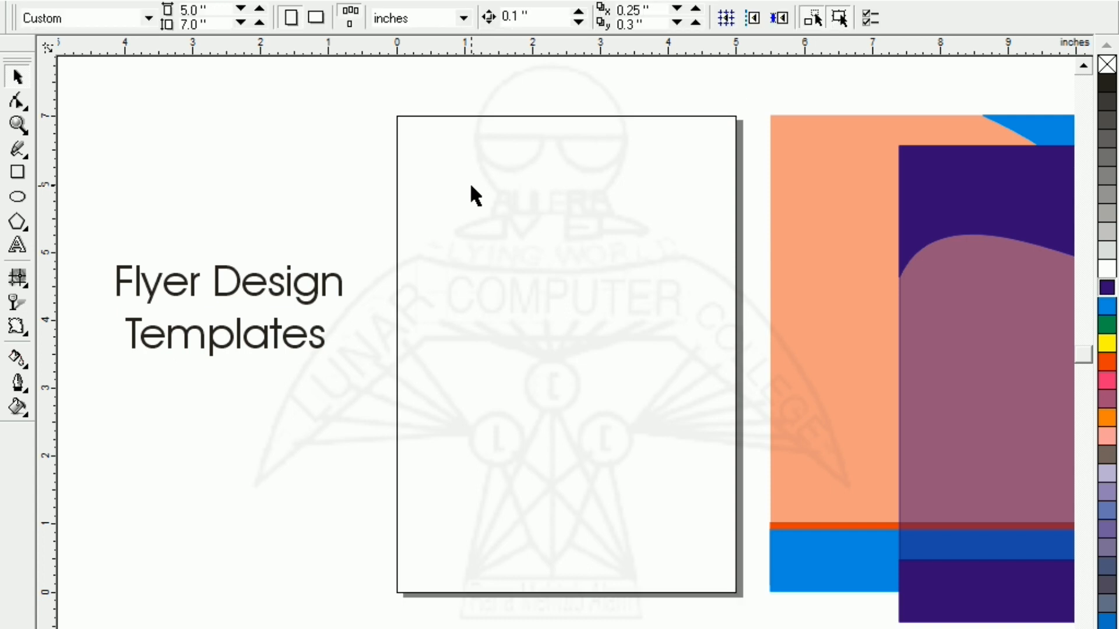
Step: Create a second page-sized rectangle and shorten it to about 1.88 inches along the page's upper edge
click(16, 174)
double_click(15, 173)
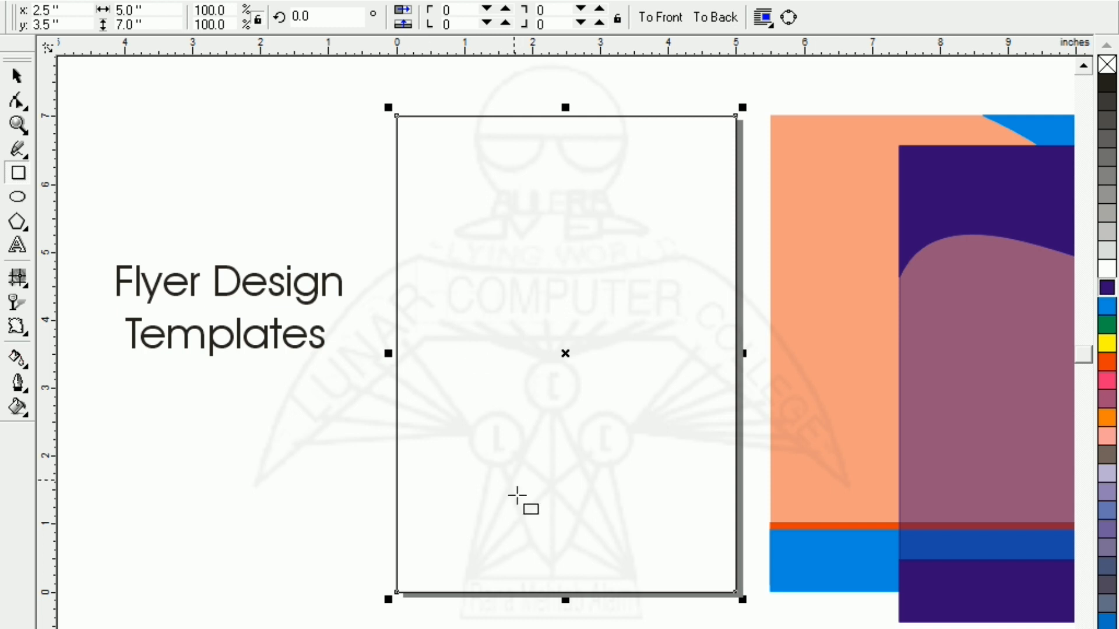
drag(565, 600, 590, 233)
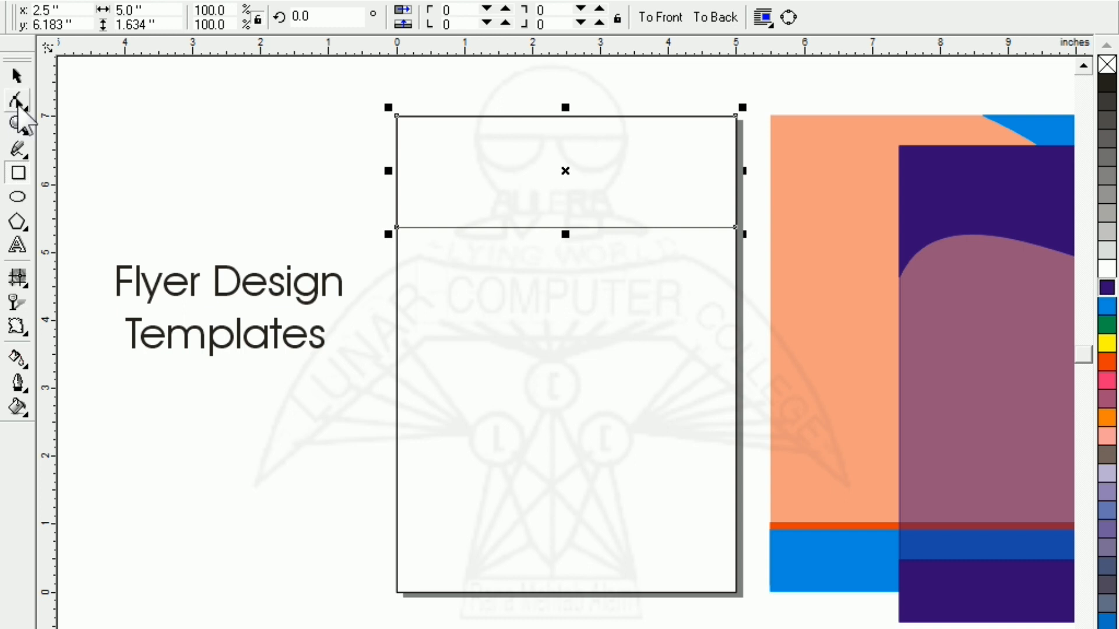
key(ctrl+z)
drag(563, 597, 563, 247)
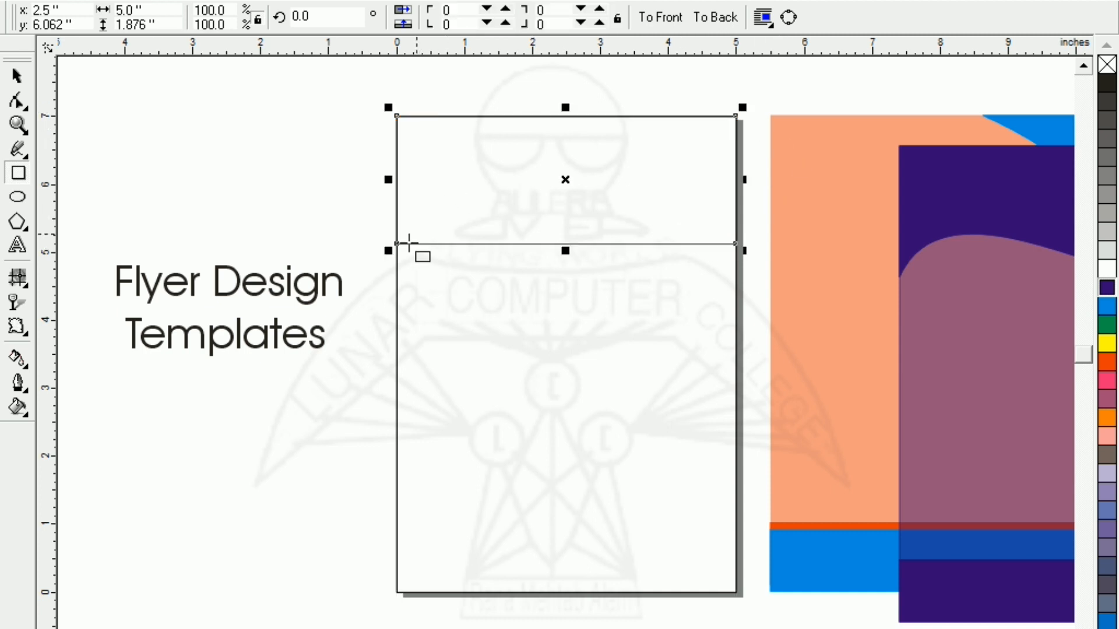
Step: Convert the upper rectangle to curves and pull the middle of its lower edge slightly downward with an added node
click(17, 102)
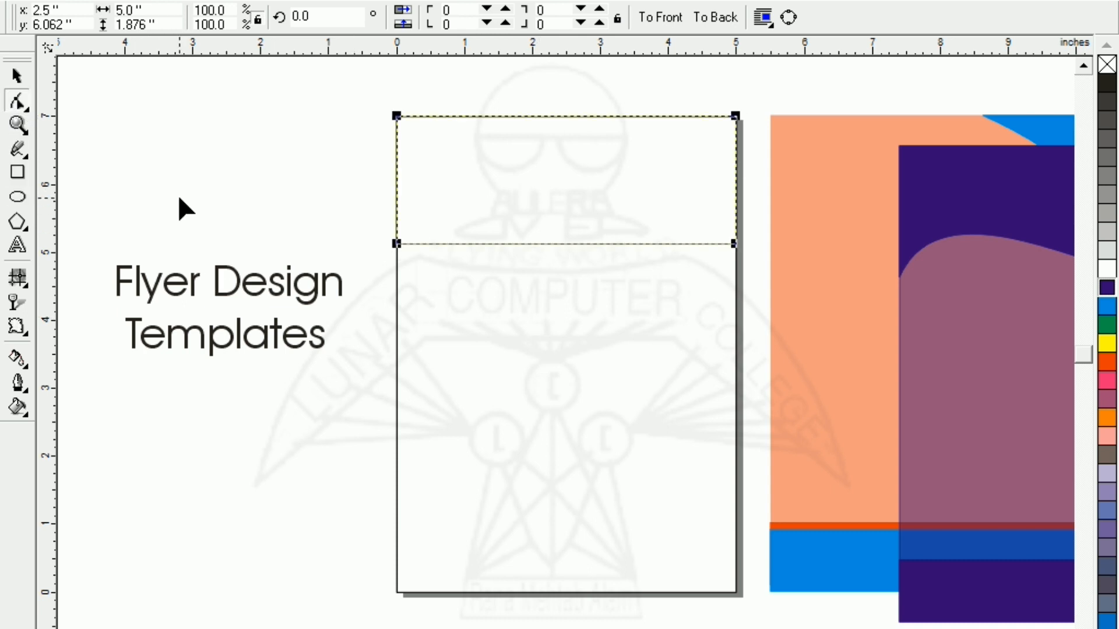
key(ctrl+q)
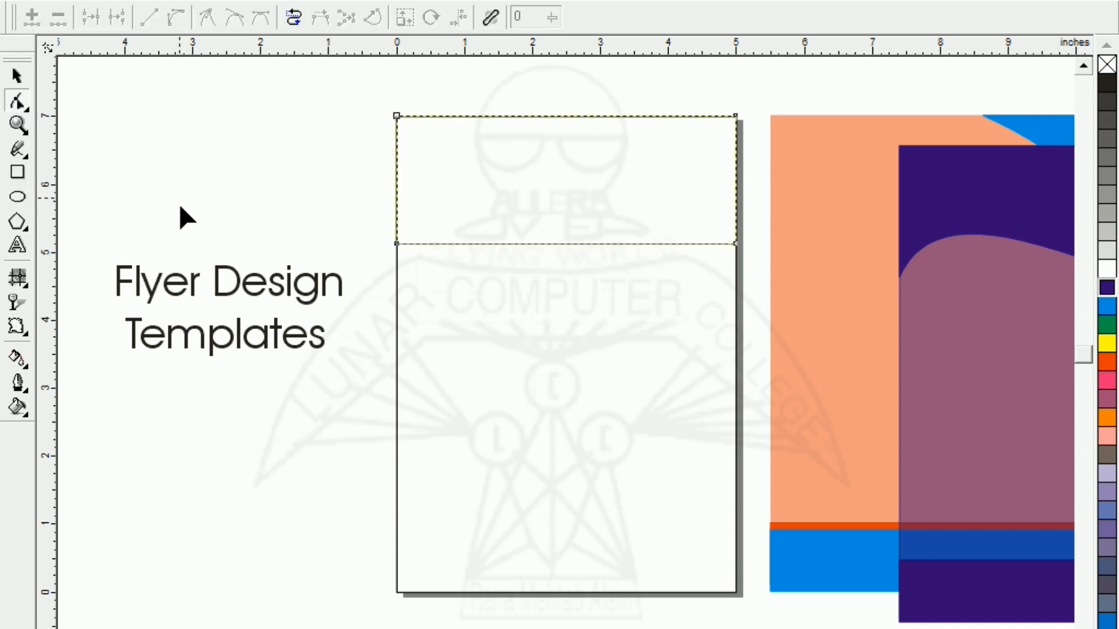
double_click(575, 244)
drag(575, 244, 573, 266)
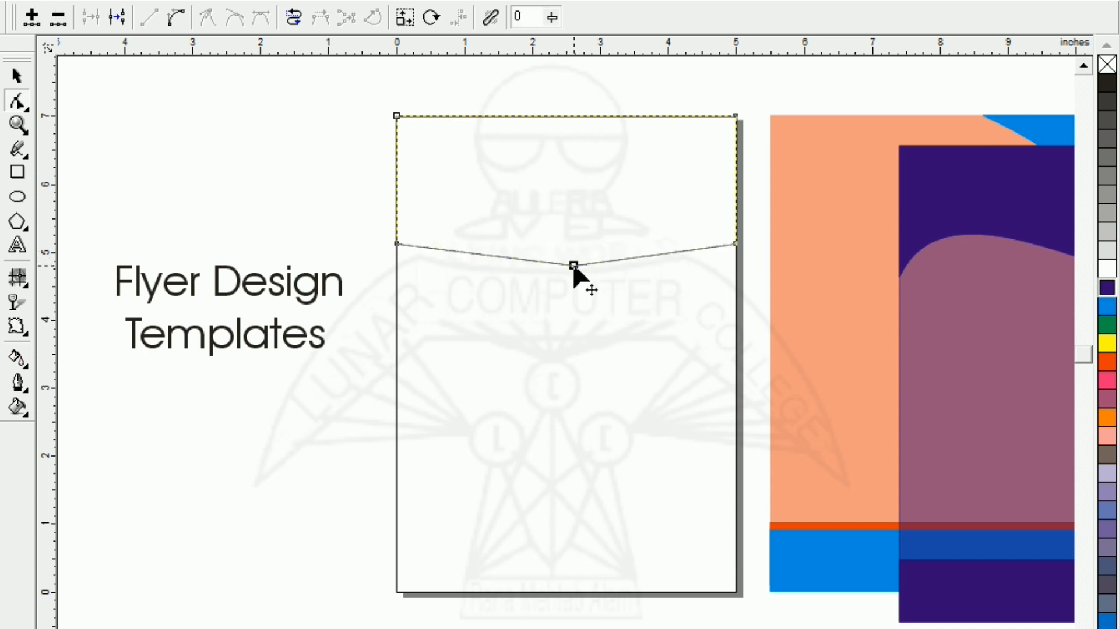
Step: Adjust the header's lower edge with further nodes and remove the extra ones, leaving a smooth shallow downward arc between the corners
double_click(473, 250)
drag(473, 250, 462, 268)
double_click(658, 254)
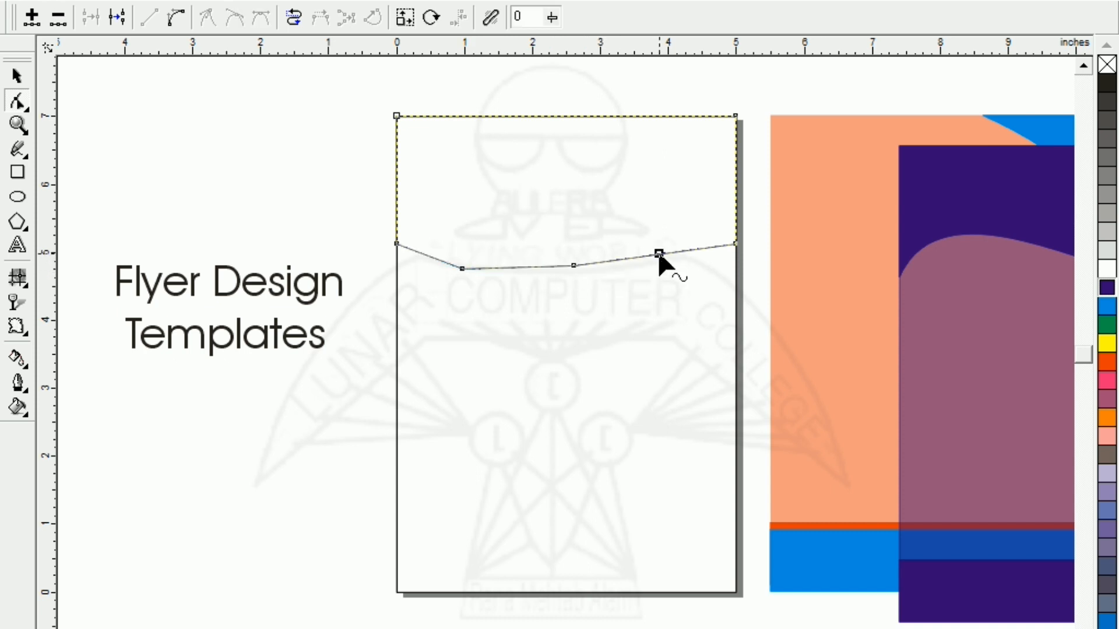
drag(658, 255, 662, 266)
drag(573, 266, 575, 280)
drag(440, 230, 455, 251)
drag(536, 290, 688, 316)
key(Delete)
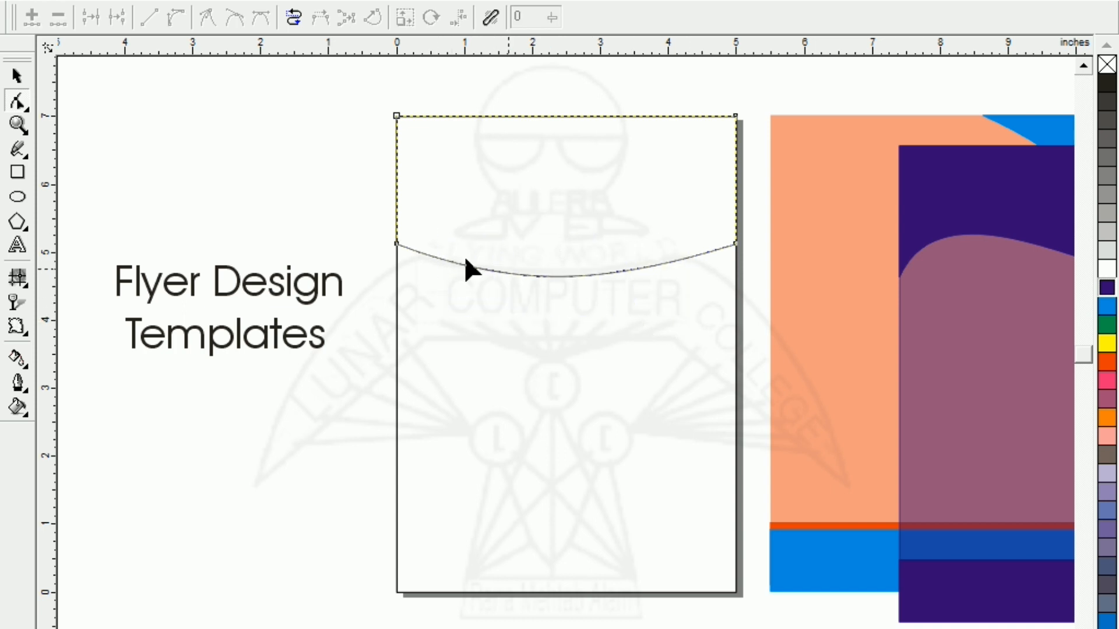
Step: Reduce the arched header shape's height to about 1.8 inches, keeping its upper edge on the page's edge
click(17, 78)
click(118, 153)
click(556, 276)
drag(563, 283, 572, 238)
click(272, 165)
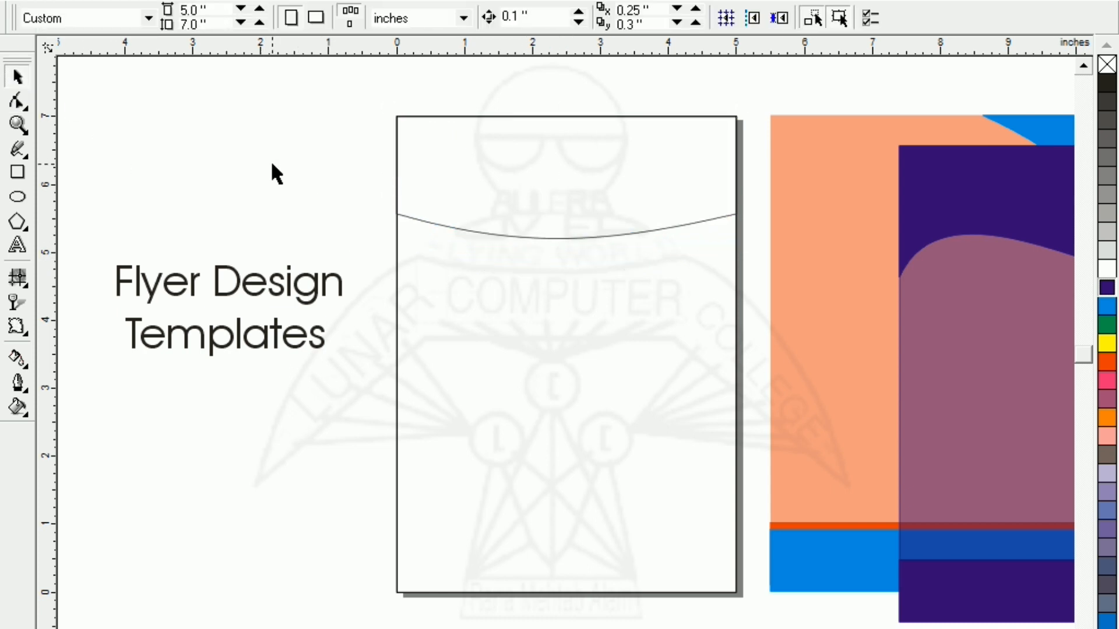
Step: Fill the arched header shape with black
click(545, 198)
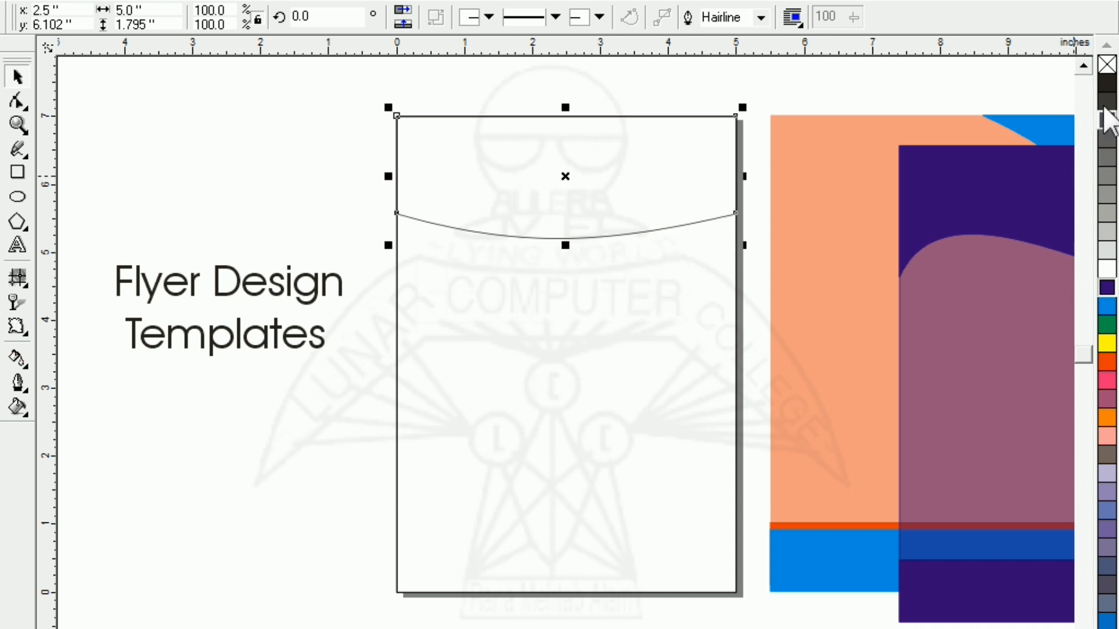
click(1109, 85)
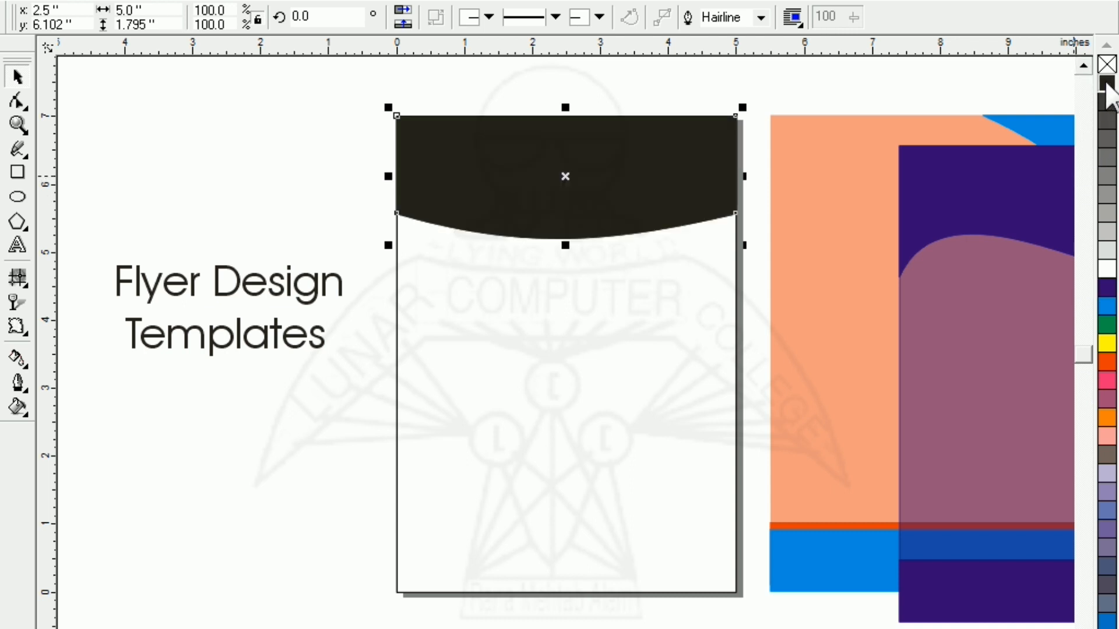
key(Escape)
Step: Make a copy of the header about 0.16 inches lower, fill it blue and place it behind the black header
click(435, 184)
drag(565, 177, 564, 187)
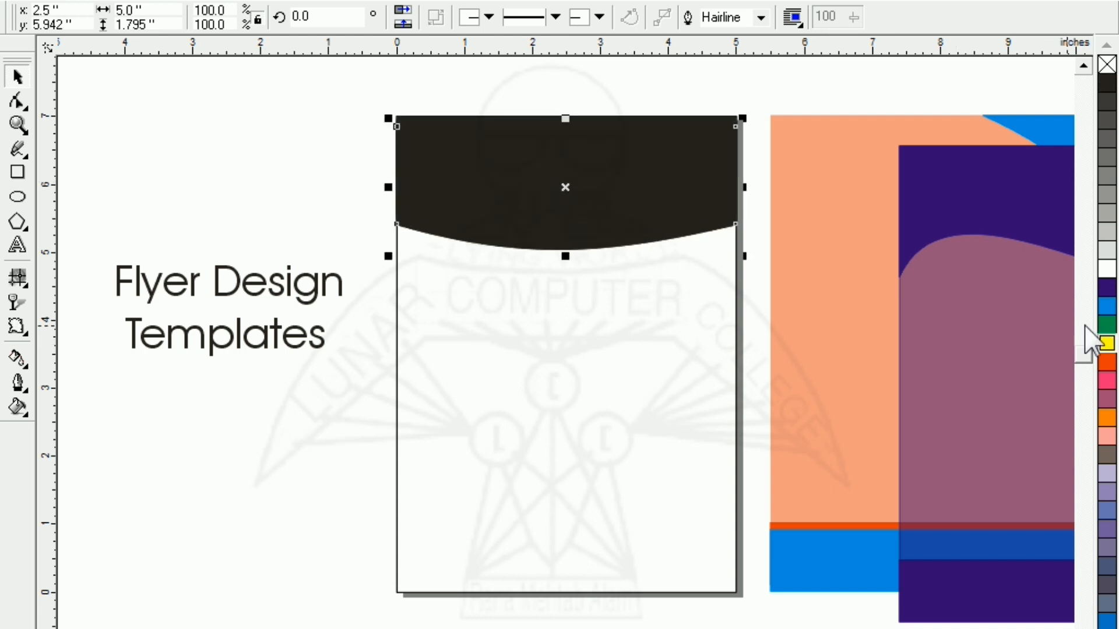
click(1109, 307)
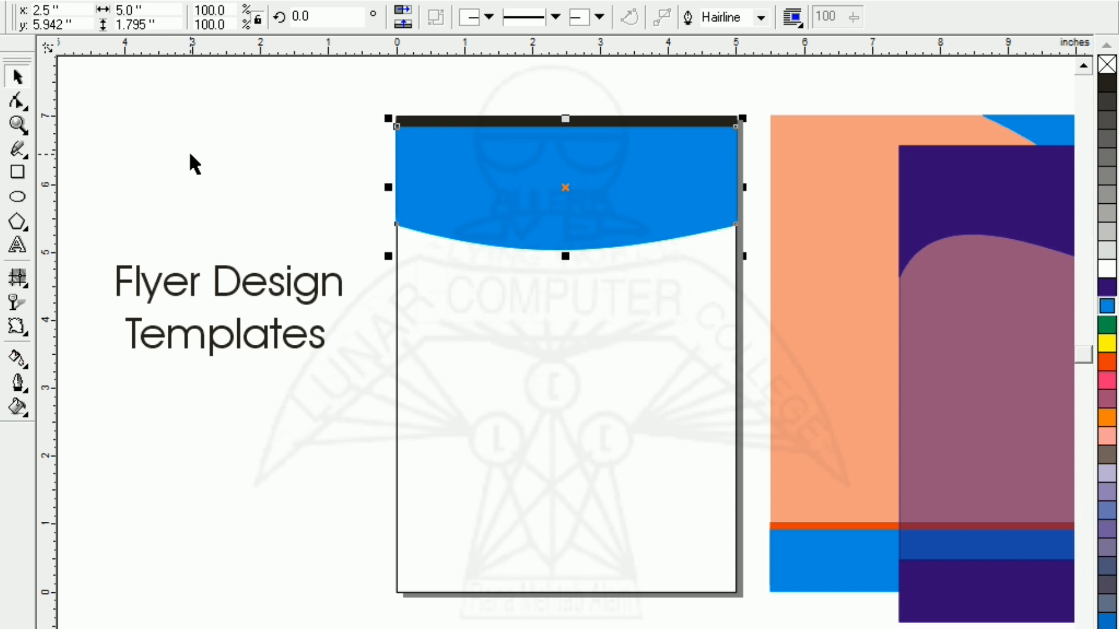
key(ctrl+Page_Down)
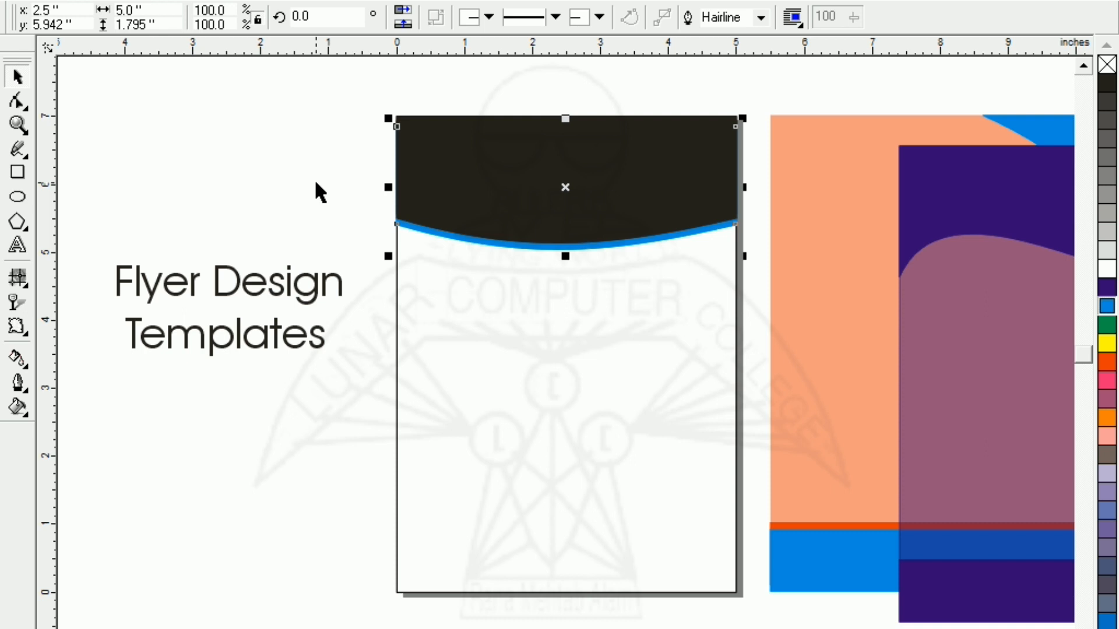
Step: Make a copy of the blue shape about 0.11 inches lower, fill it green, send it to the back and inspect the curved stripes
click(565, 187)
drag(566, 187, 562, 194)
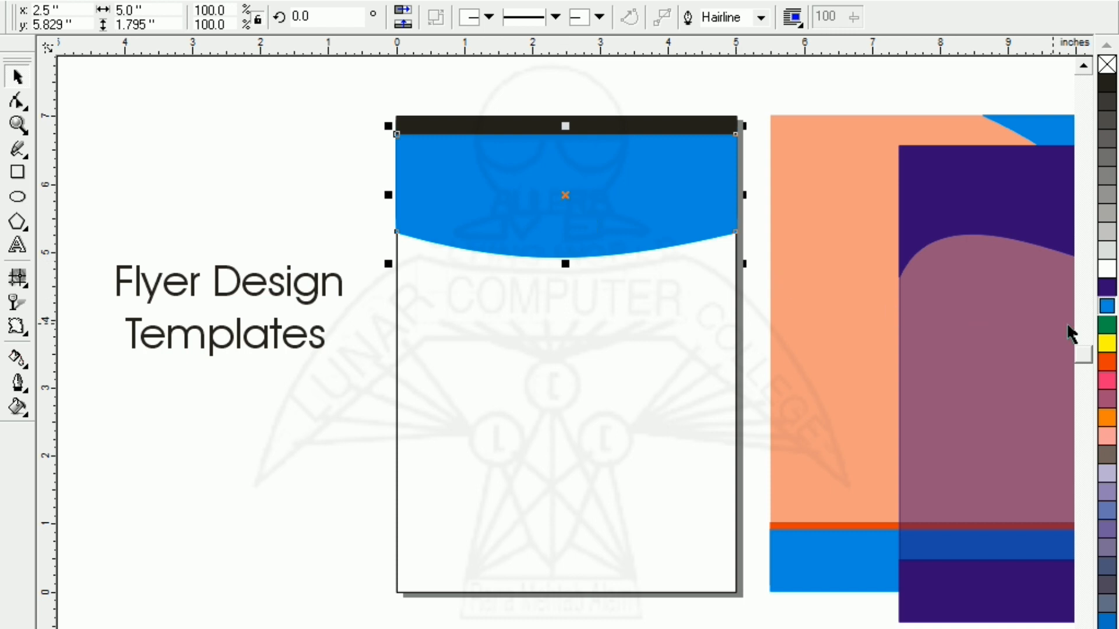
click(1106, 324)
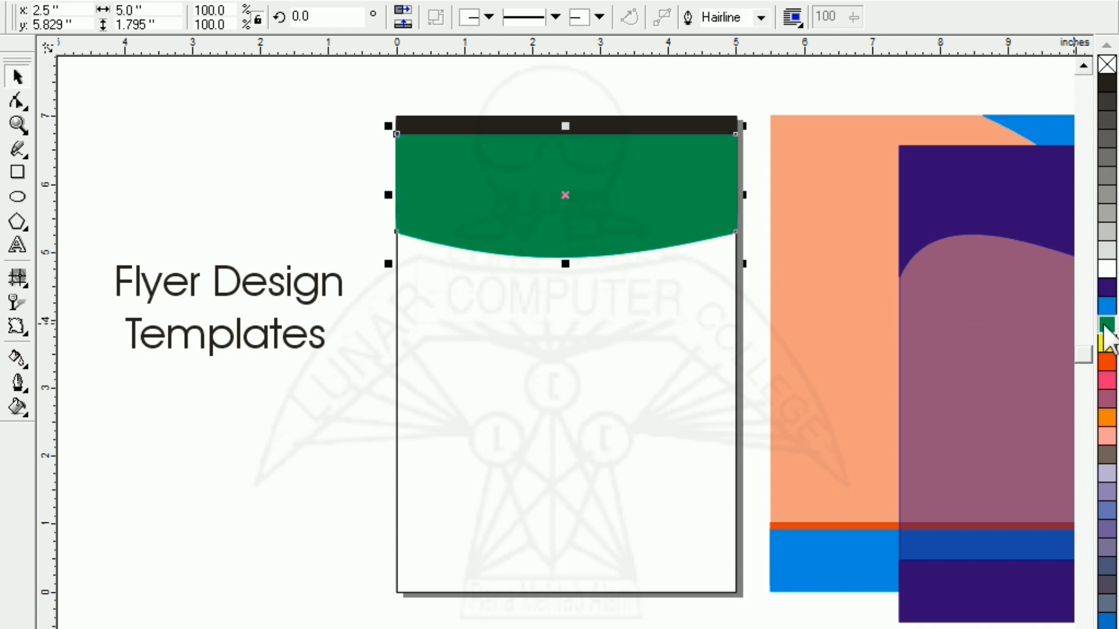
key(shift+Page_Down)
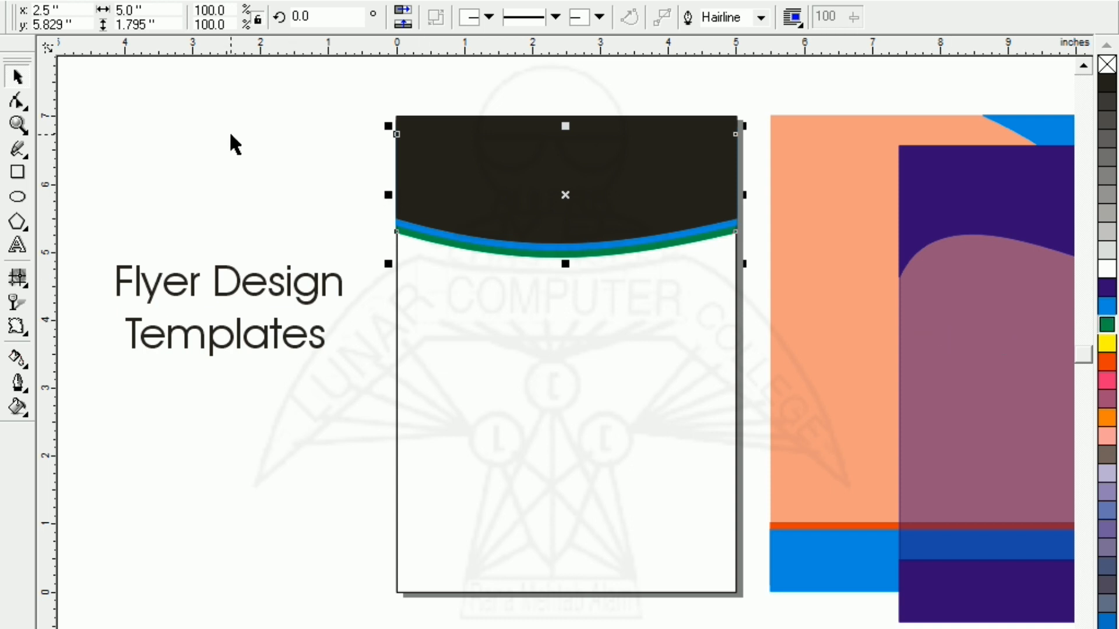
click(230, 135)
key(z)
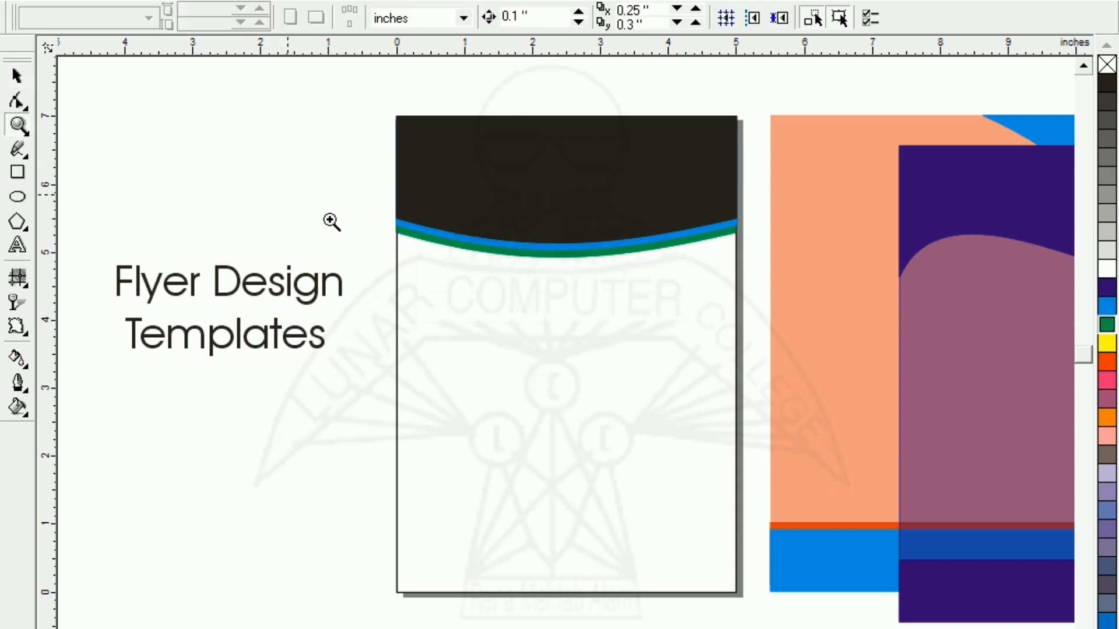
drag(368, 191, 759, 274)
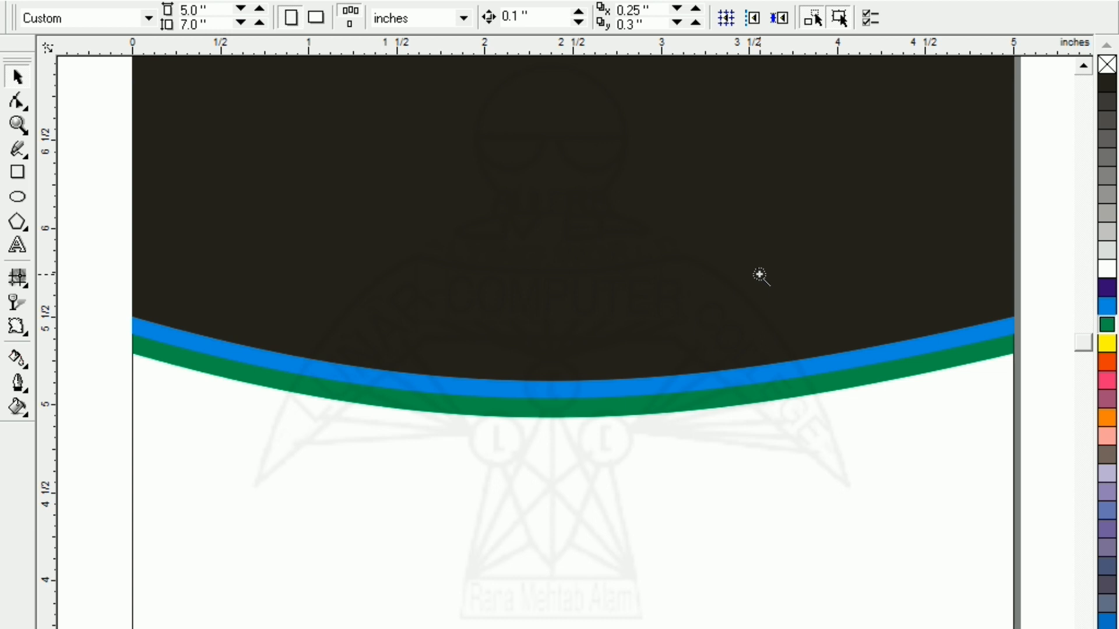
key(F3)
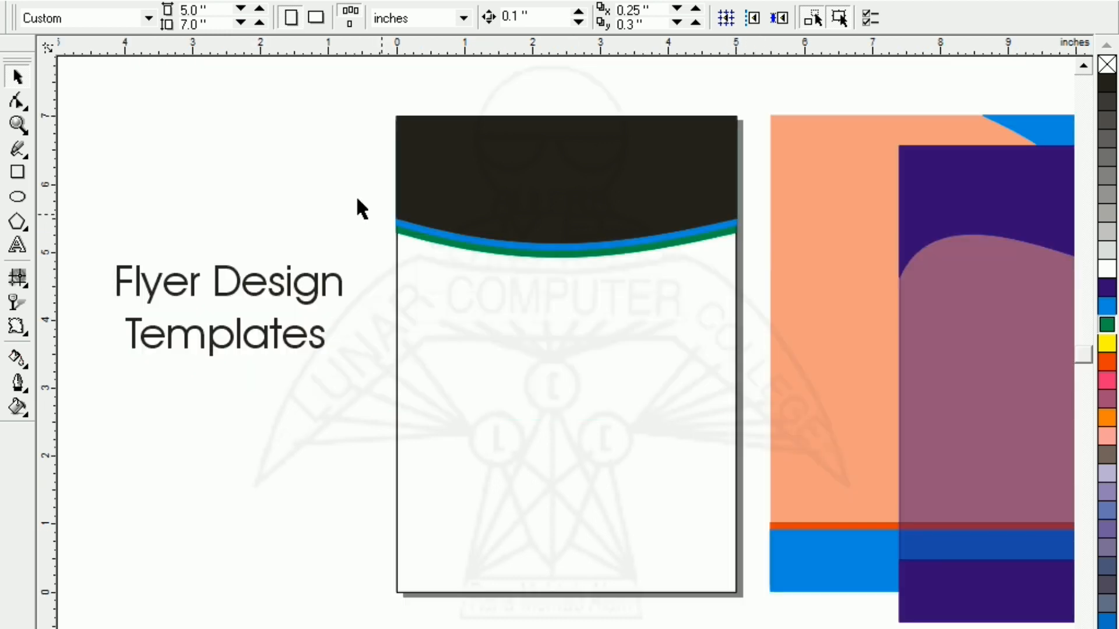
Step: Reduce the page-sized rectangle to a band about 0.8 inches tall, starting about 0.54 inches above the page's lower edge
click(503, 500)
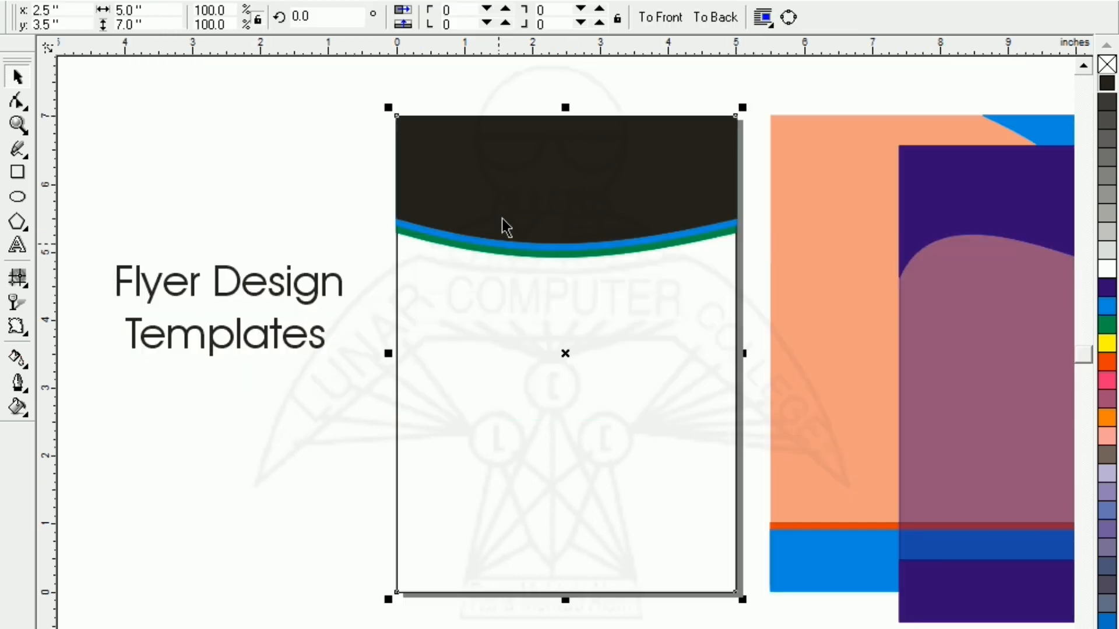
drag(565, 108, 570, 488)
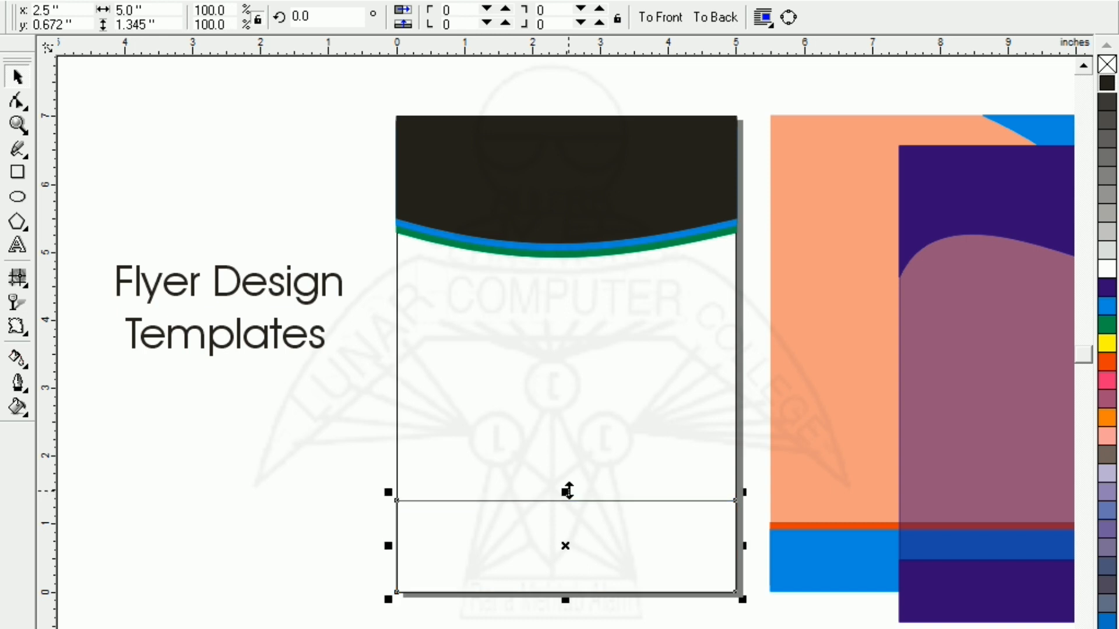
drag(565, 599, 564, 563)
click(497, 350)
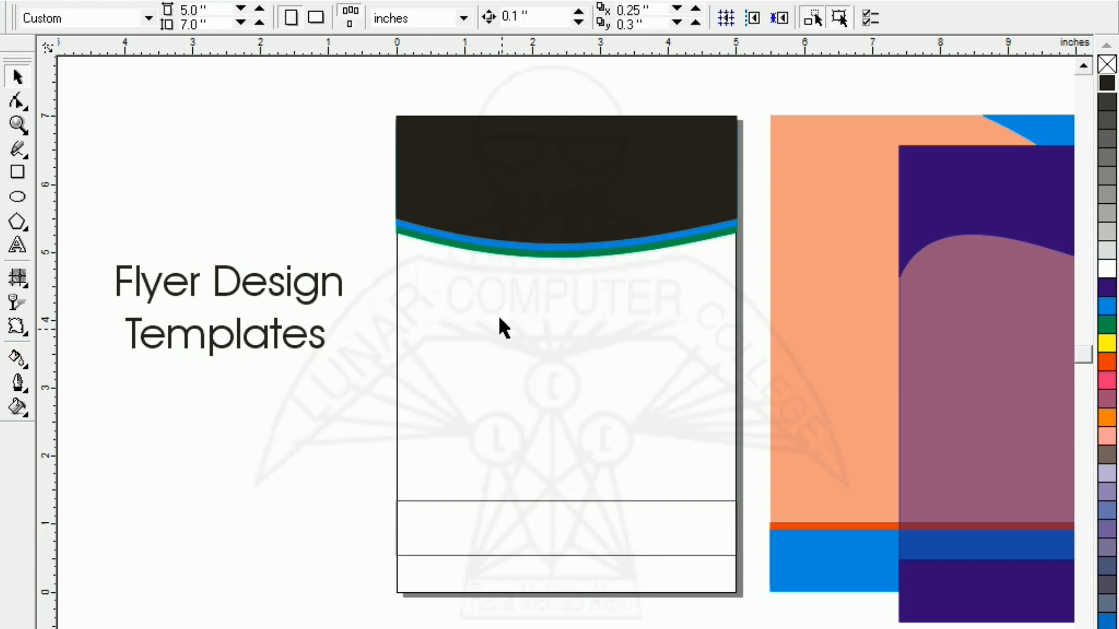
Step: Fill the band near the page's lower edge with dark grey
click(480, 532)
click(497, 366)
click(474, 530)
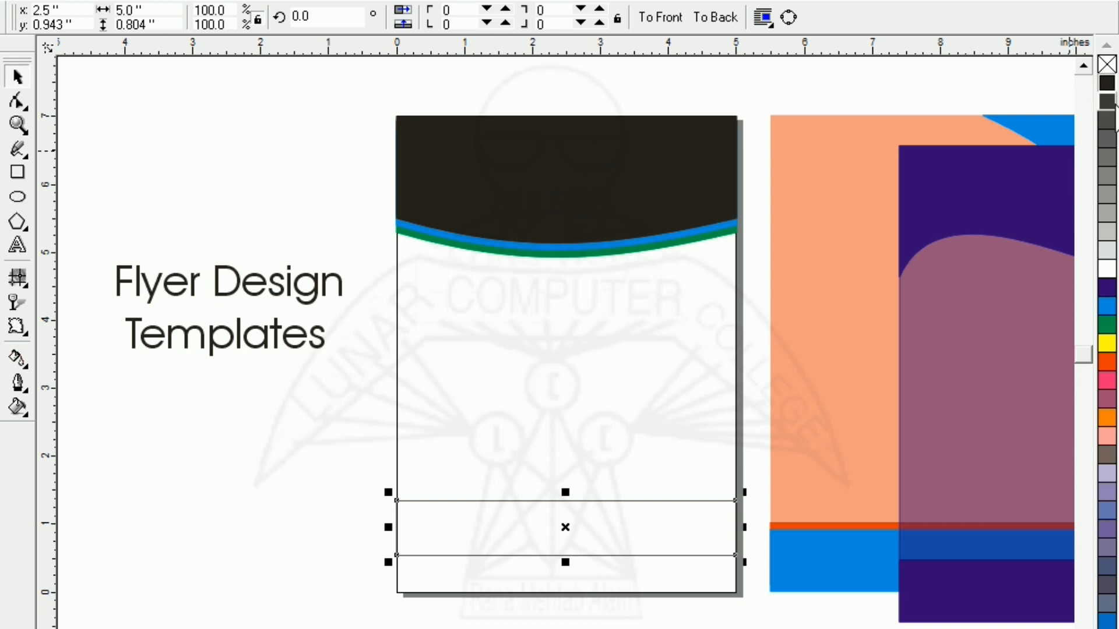
click(1107, 103)
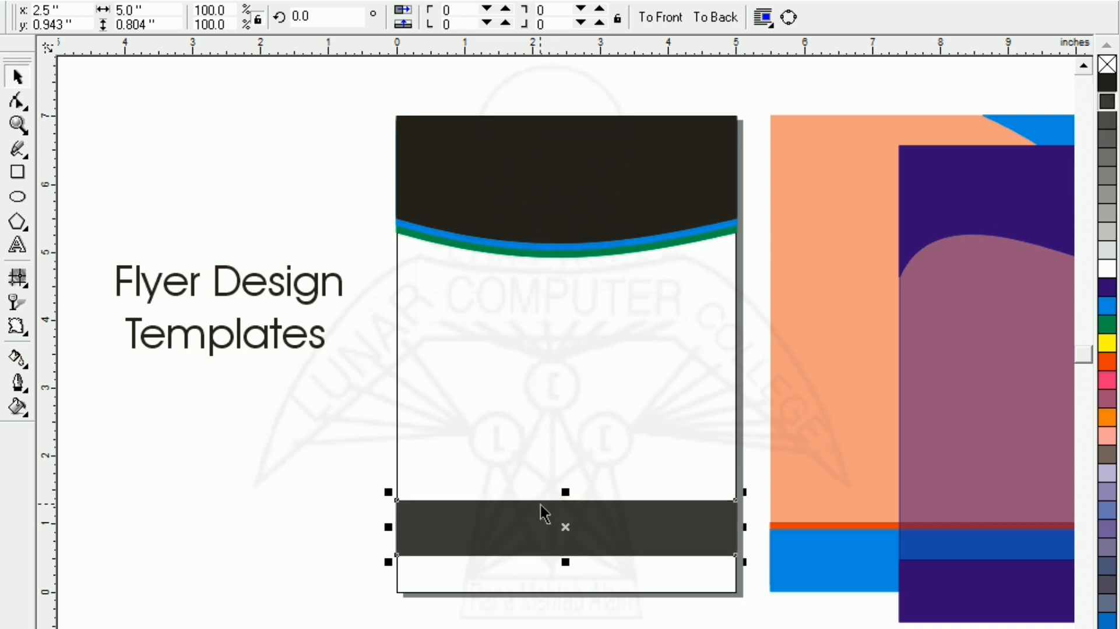
Step: Make a copy of the dark grey band about 0.93 inches tall, give it blue fill and outline, and place it behind the original
drag(565, 494, 565, 494)
drag(565, 493, 561, 489)
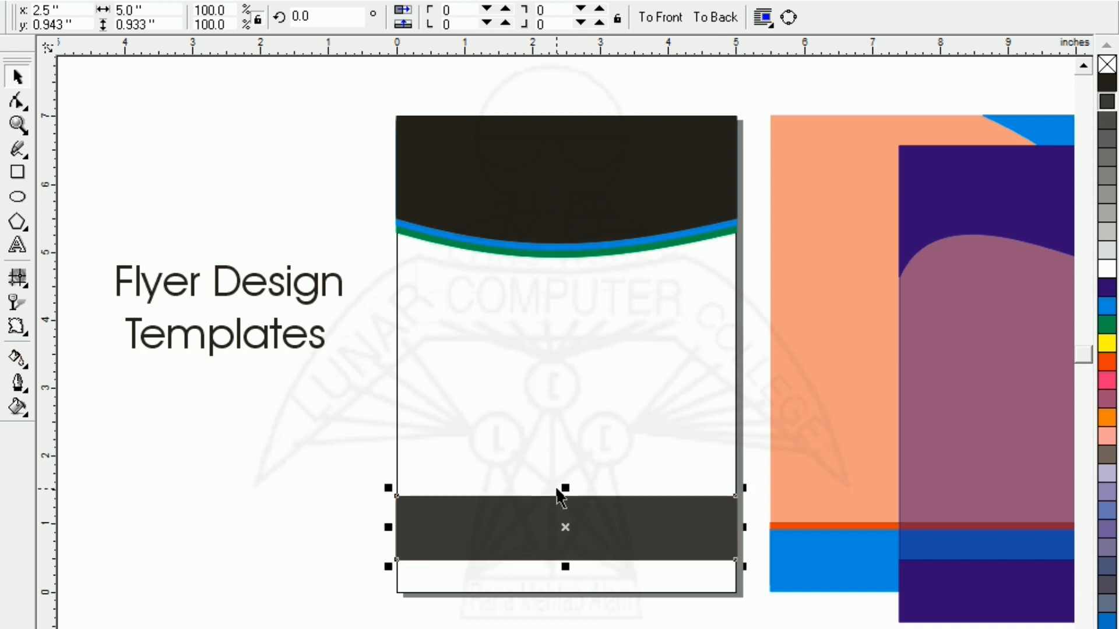
click(1104, 306)
right_click(1104, 305)
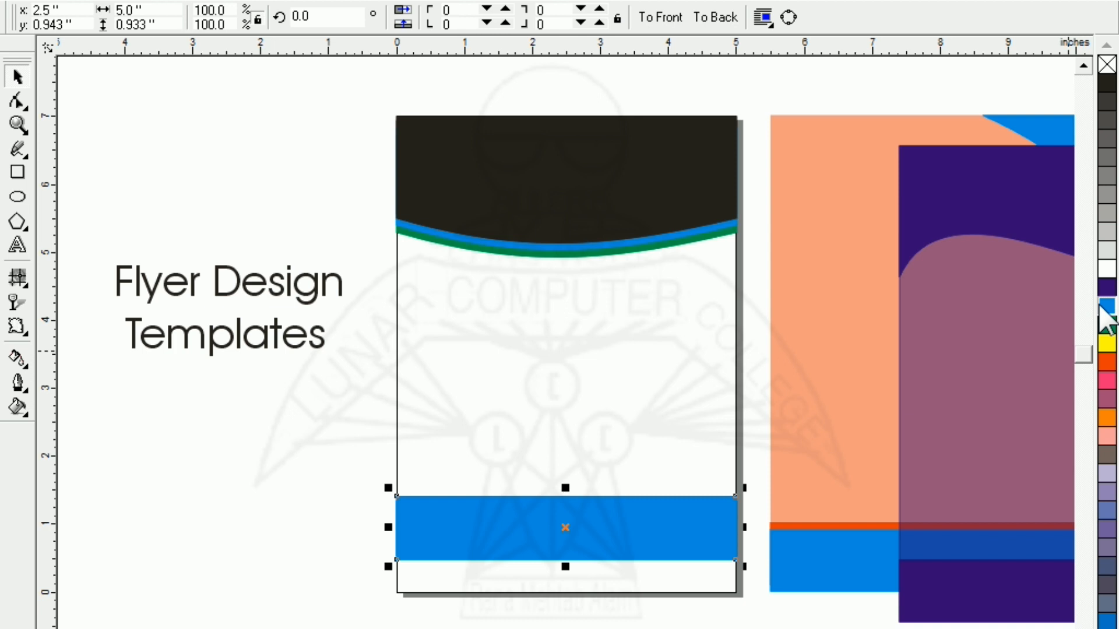
key(shift+Page_Down)
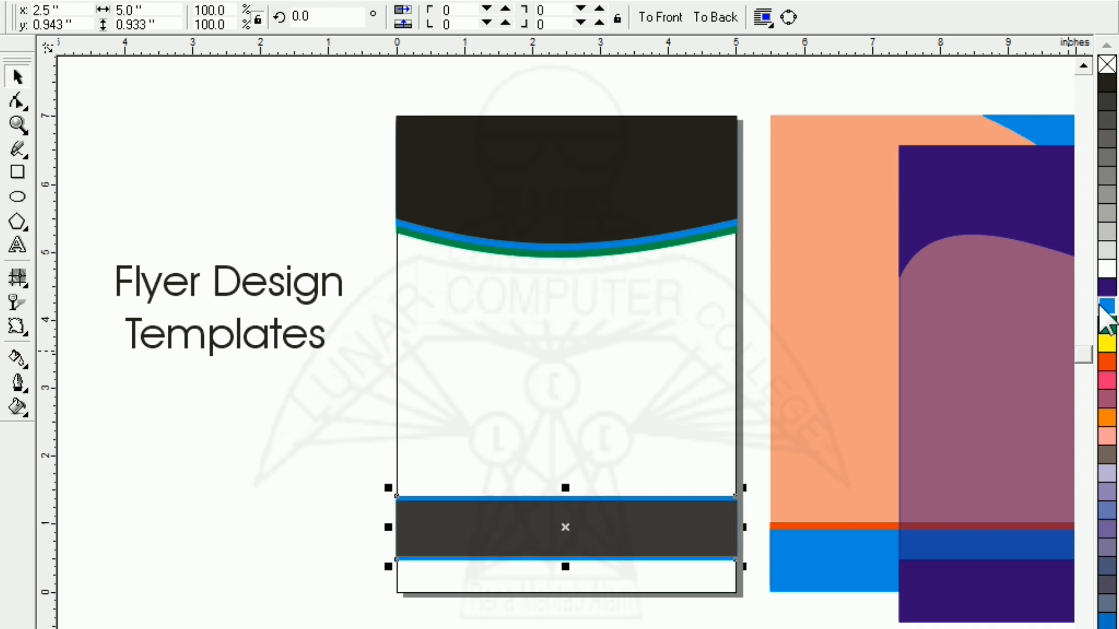
Step: Make a copy of the blue band about 1.09 inches tall, fill it green, send it behind the blue one and inspect the stripes
drag(565, 567, 563, 573)
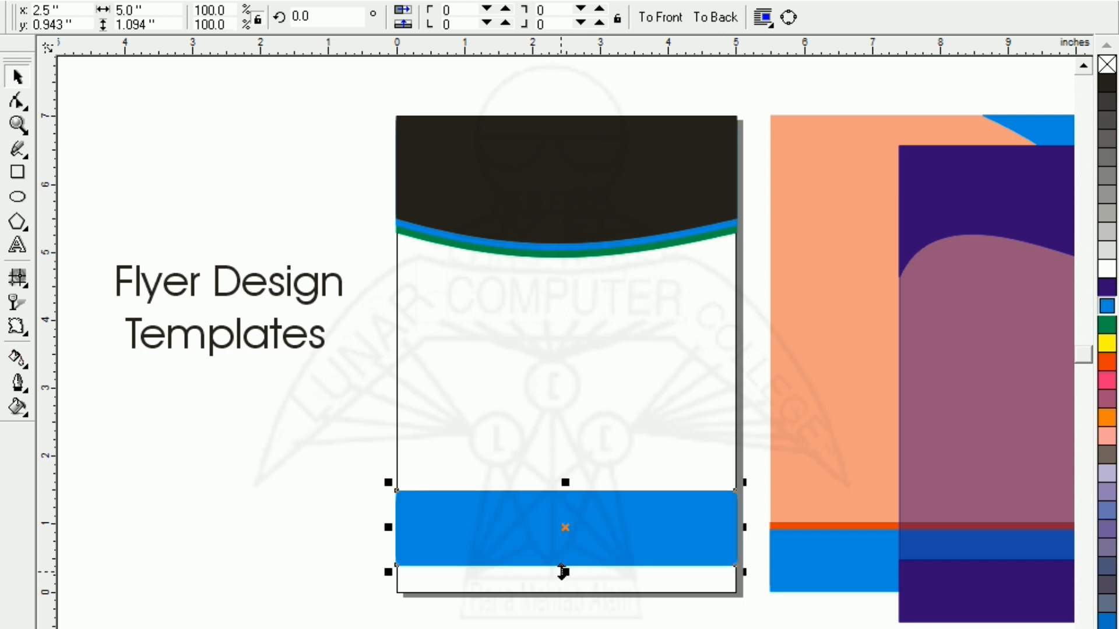
click(1107, 326)
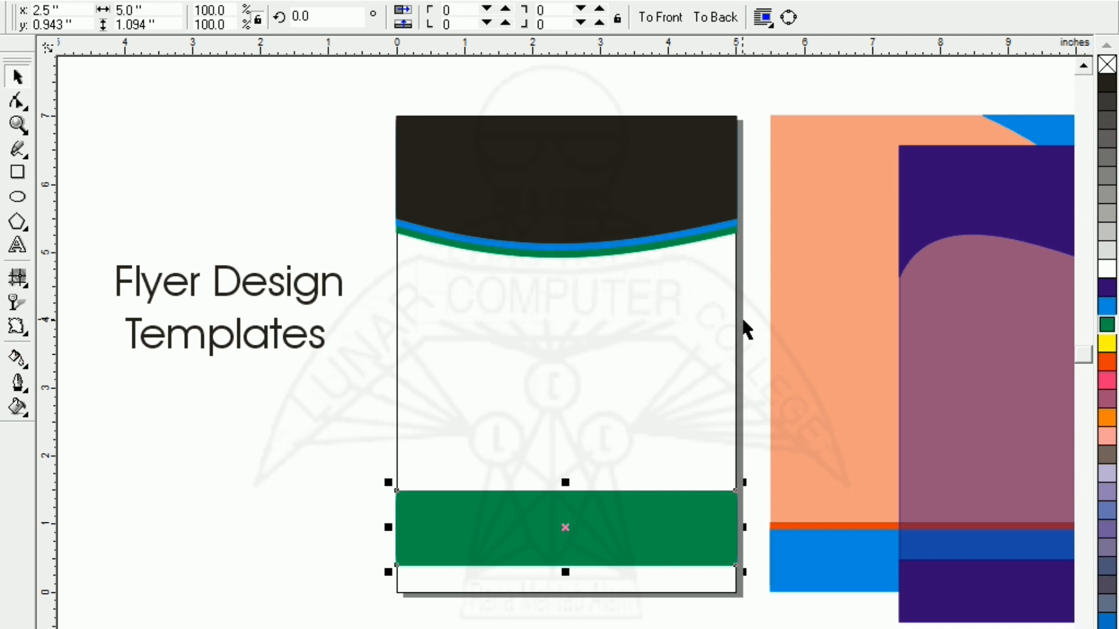
key(ctrl+Page_Down)
click(234, 449)
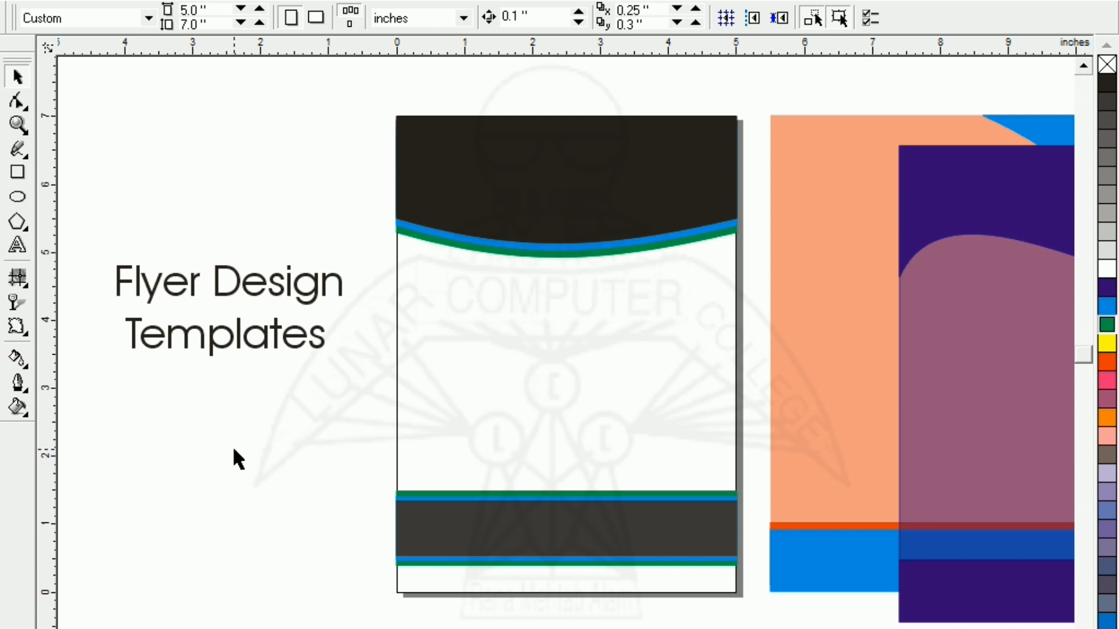
scroll(233, 446, up, 1)
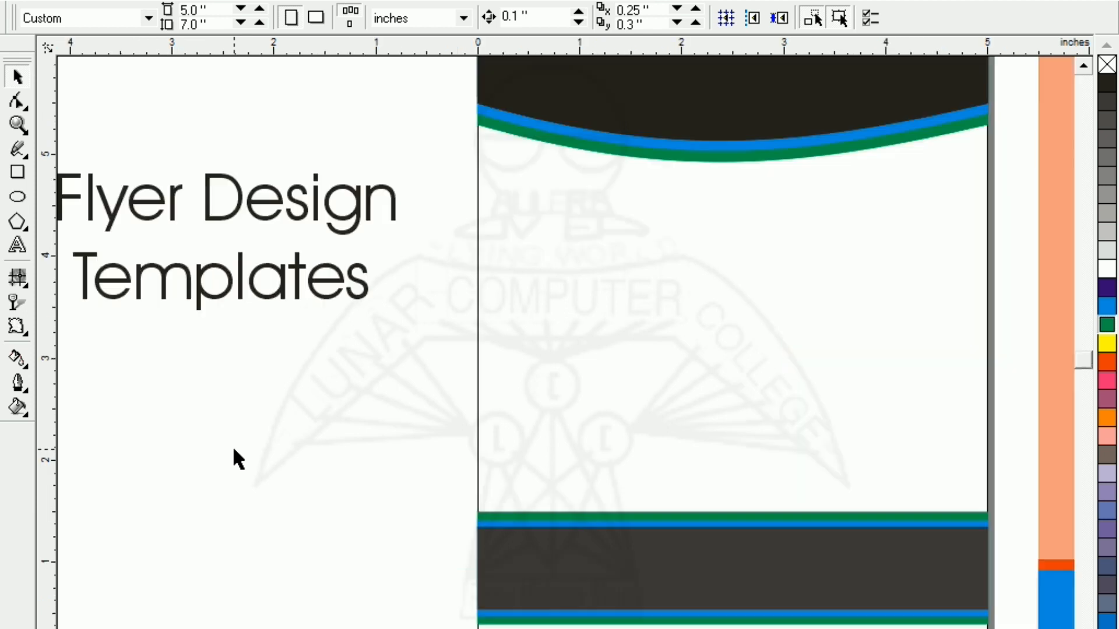
key(F4)
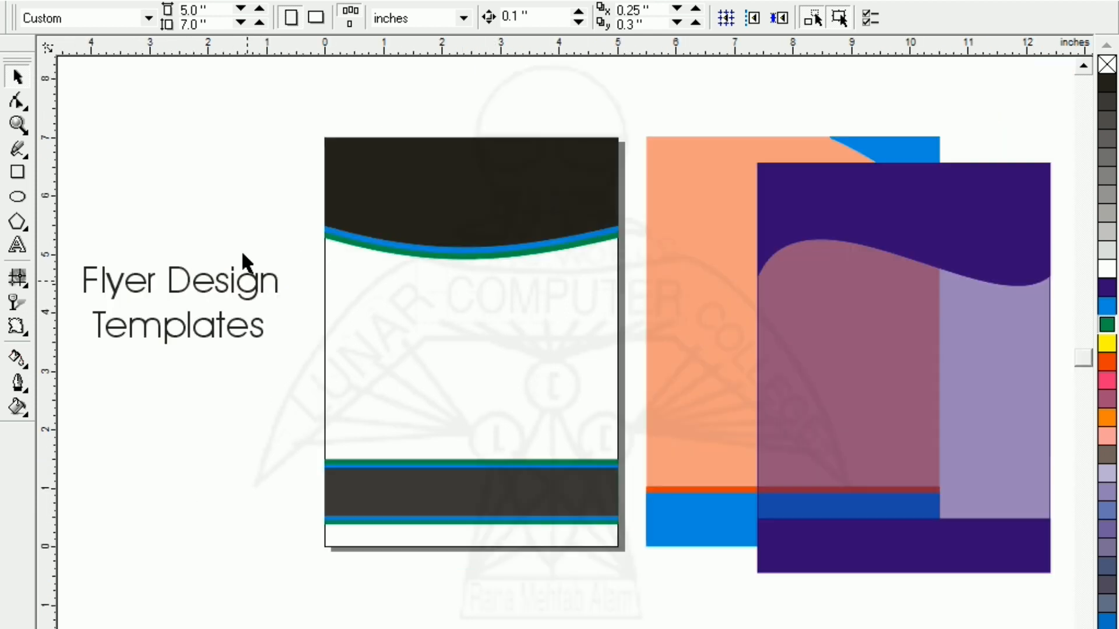
Step: Group the black header, footer band and their stripes, and move the group about 6.7 inches sideways off the page onto the finished templates
drag(292, 98, 635, 568)
key(ctrl+g)
click(208, 439)
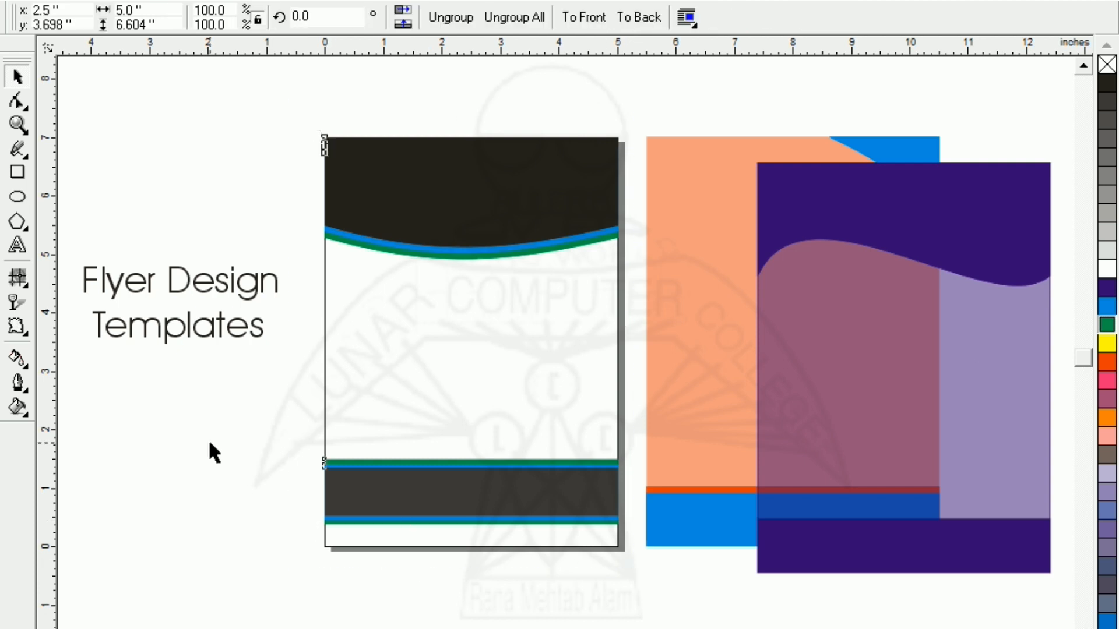
drag(685, 366, 684, 366)
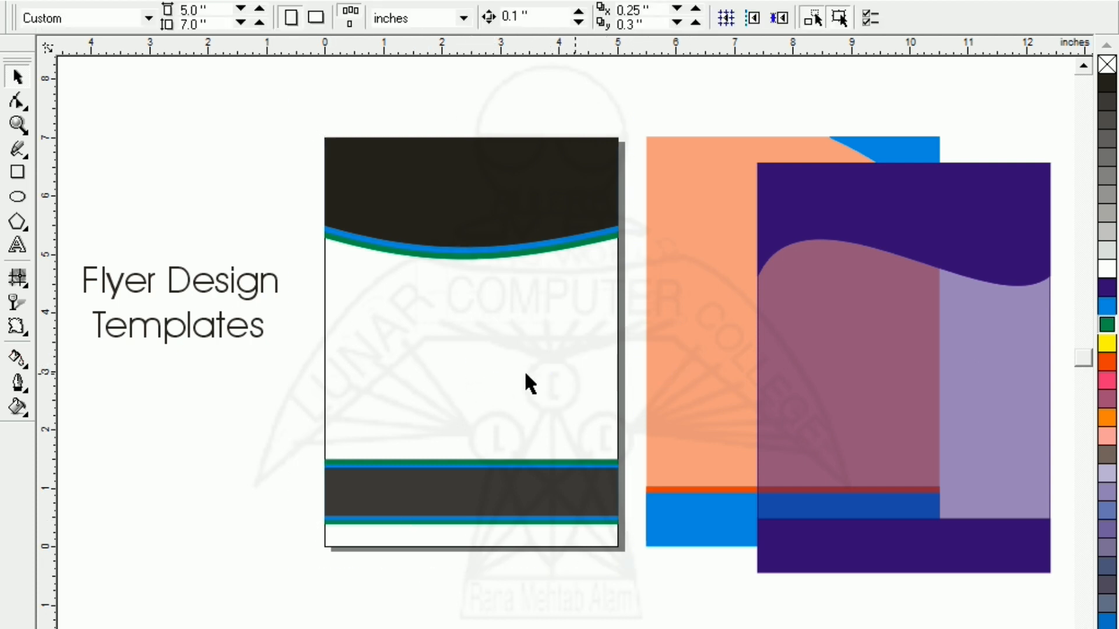
click(383, 206)
drag(467, 332, 858, 330)
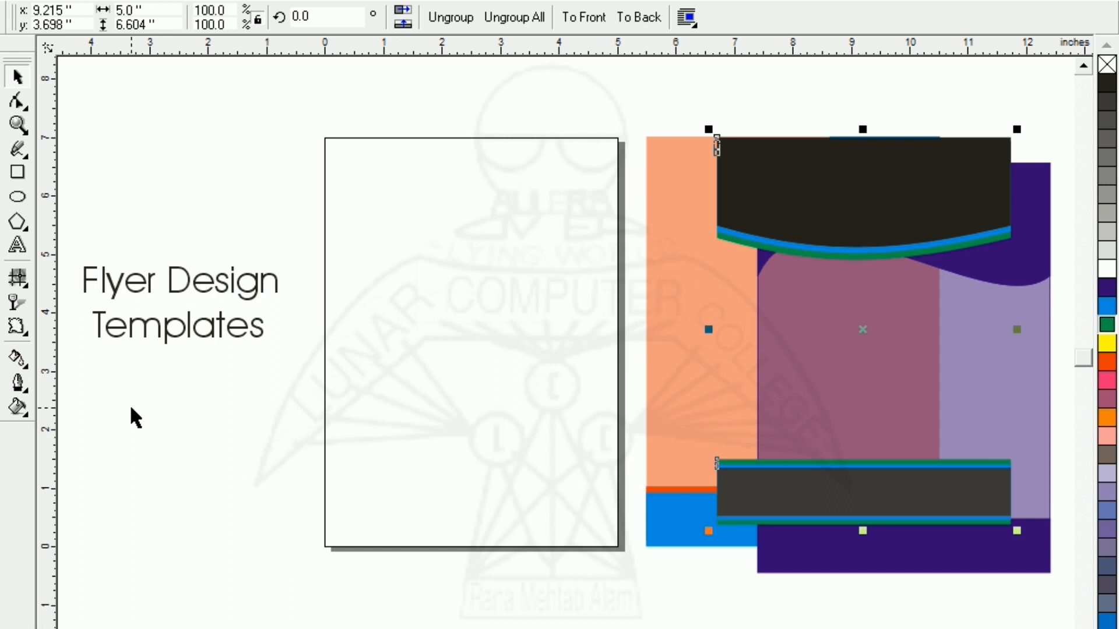
Step: Add a page-sized rectangle and raise its lower edge to make a shape about 3.26 inches tall against the page's upper edge
double_click(18, 172)
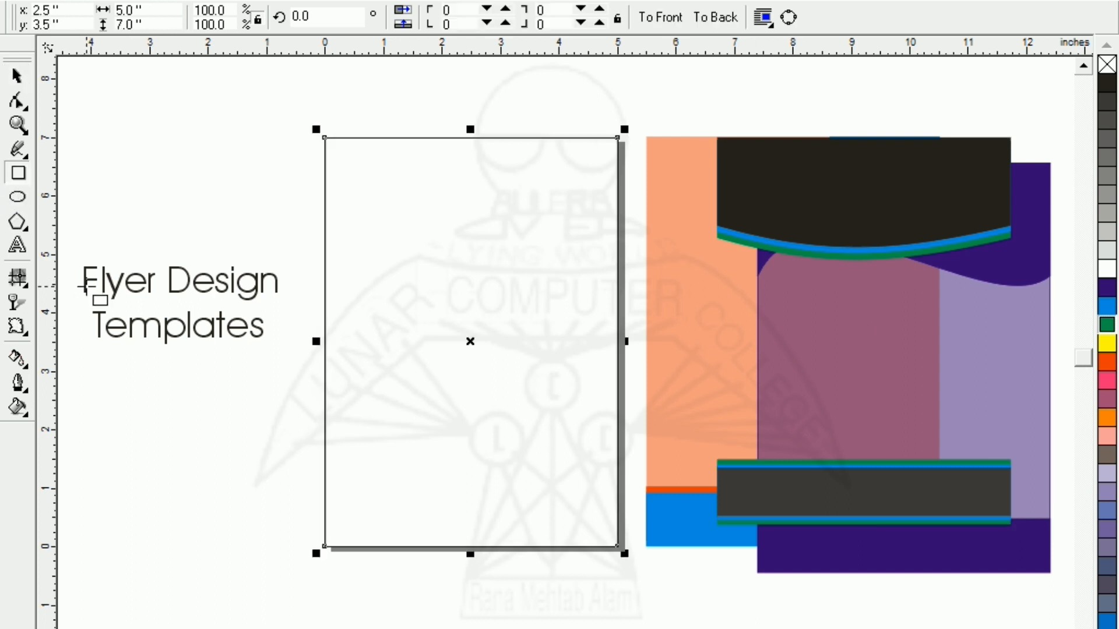
scroll(86, 285, up, 1)
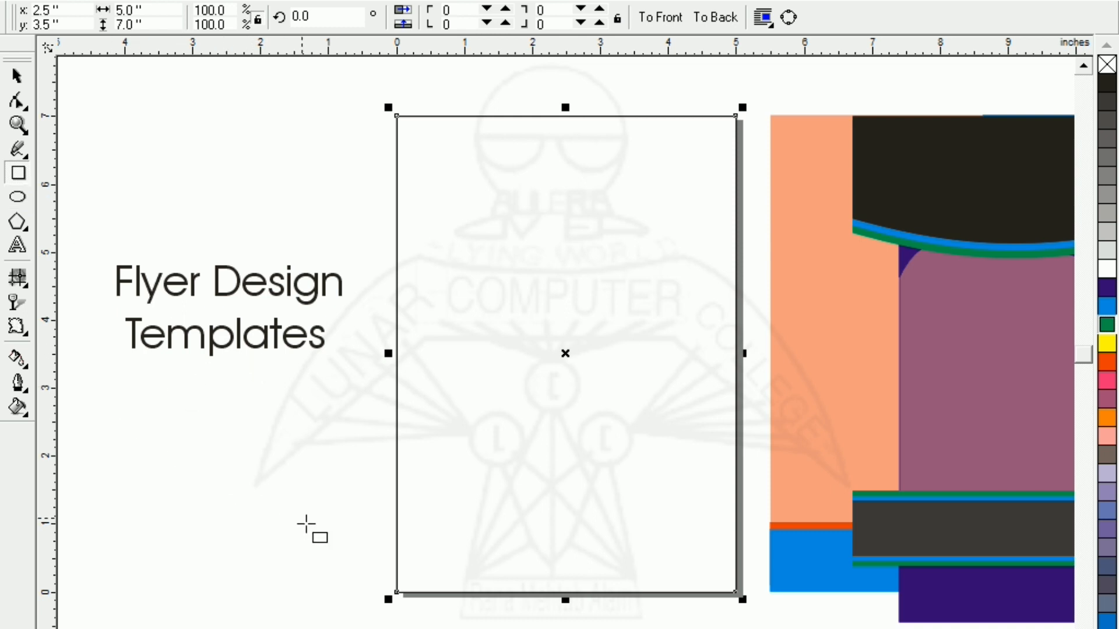
drag(565, 600, 570, 347)
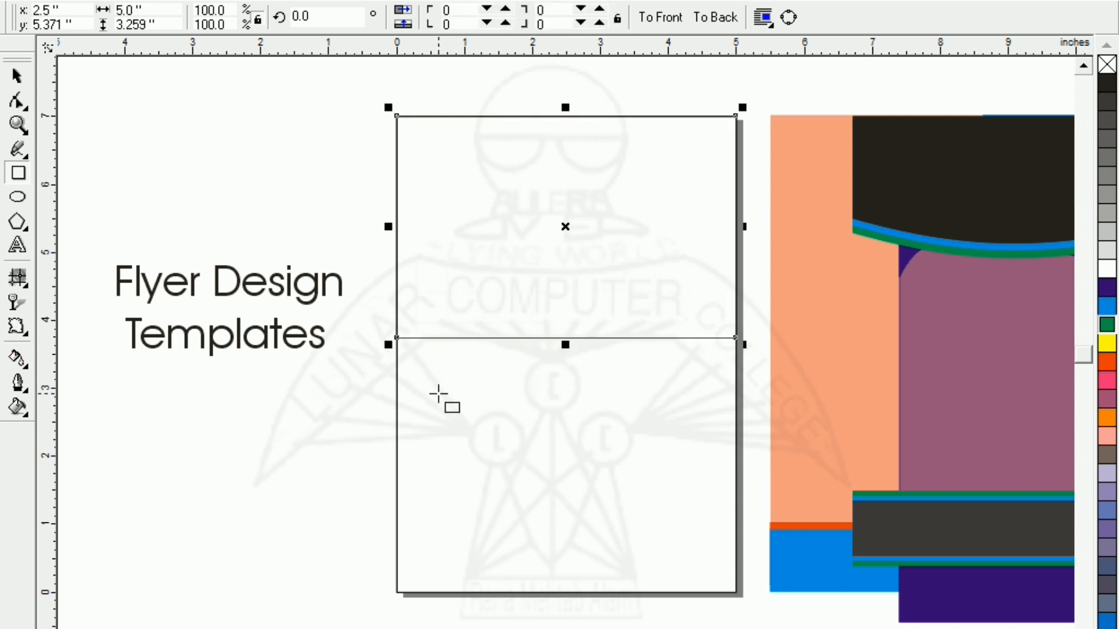
Step: Convert the rectangle to curves and delete its lower-left corner node to form a triangle
click(18, 100)
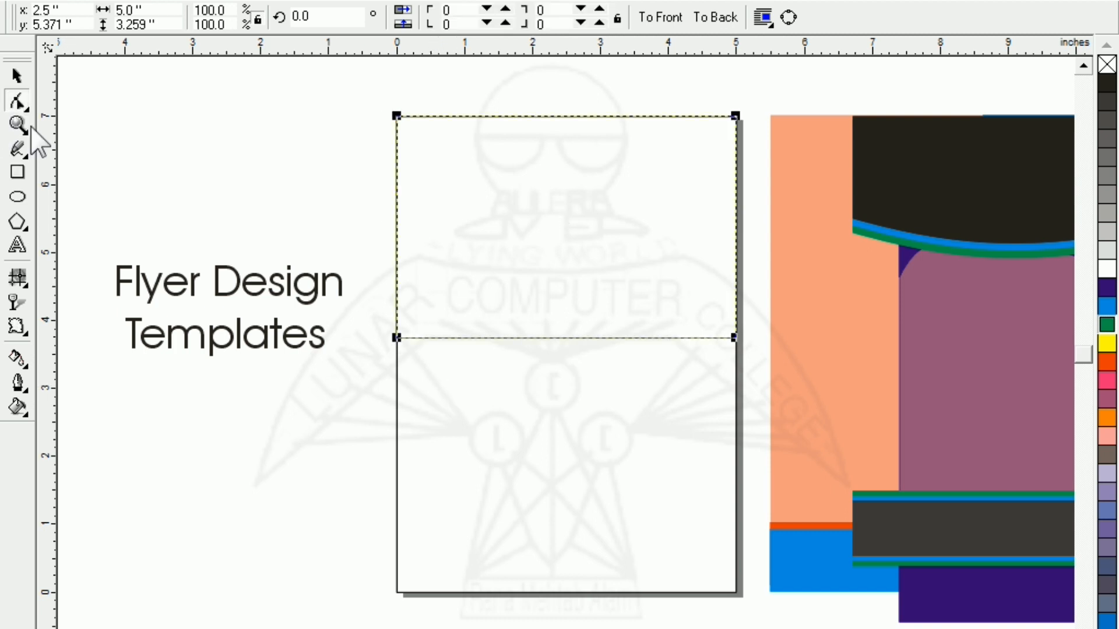
key(ctrl+q)
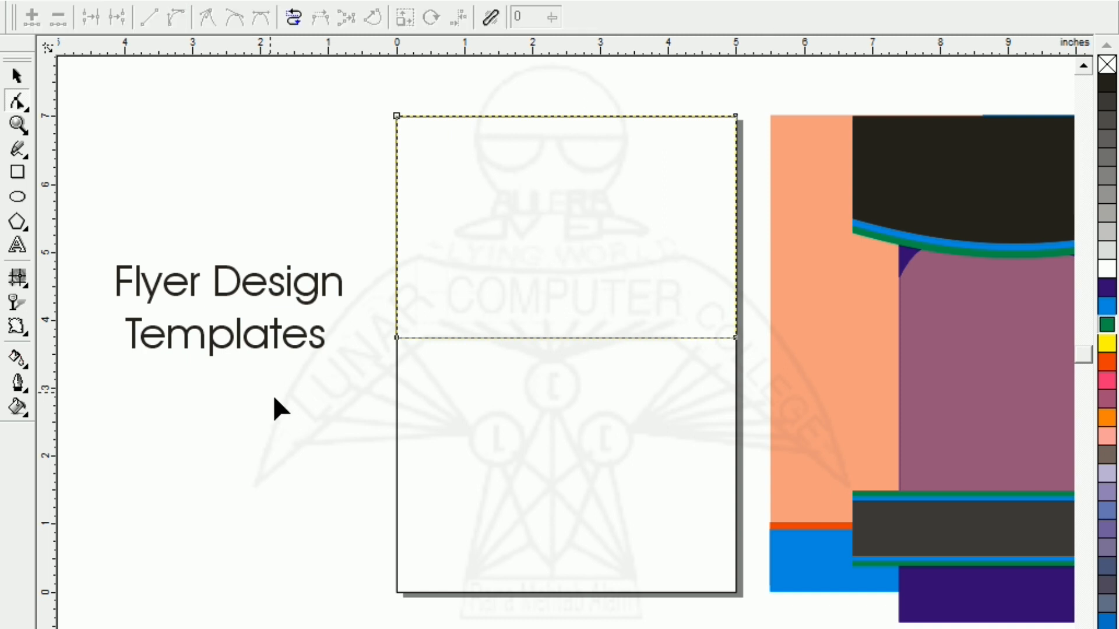
click(397, 338)
key(Delete)
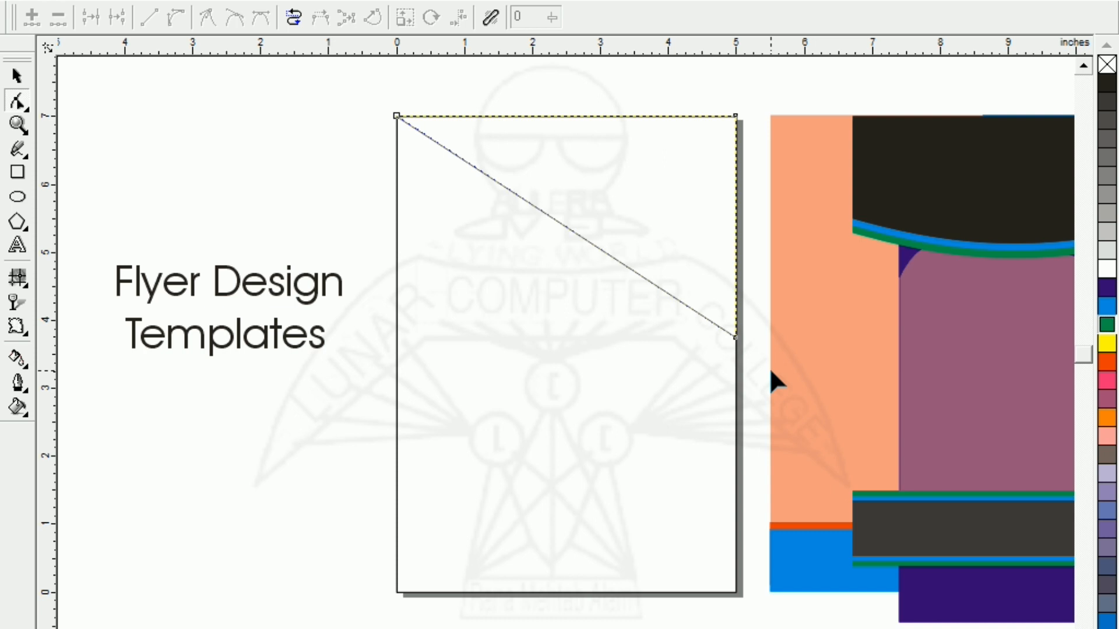
click(17, 76)
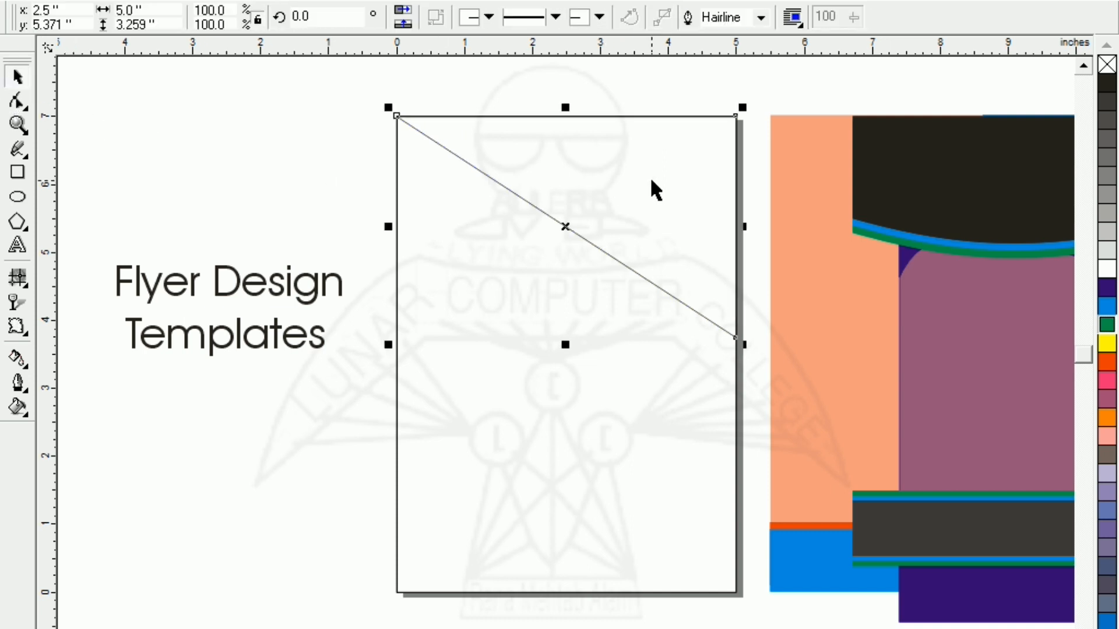
Step: Make a vertically mirrored copy of the triangle directly beneath it and mirror the copy horizontally so the two diagonals run parallel
drag(564, 107, 604, 420)
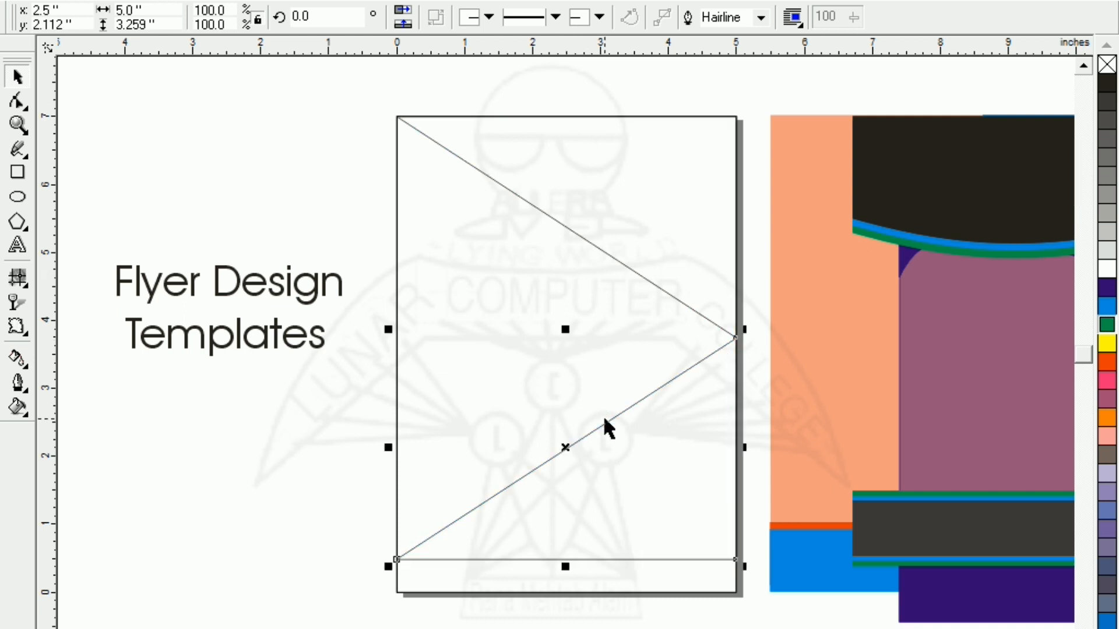
click(407, 11)
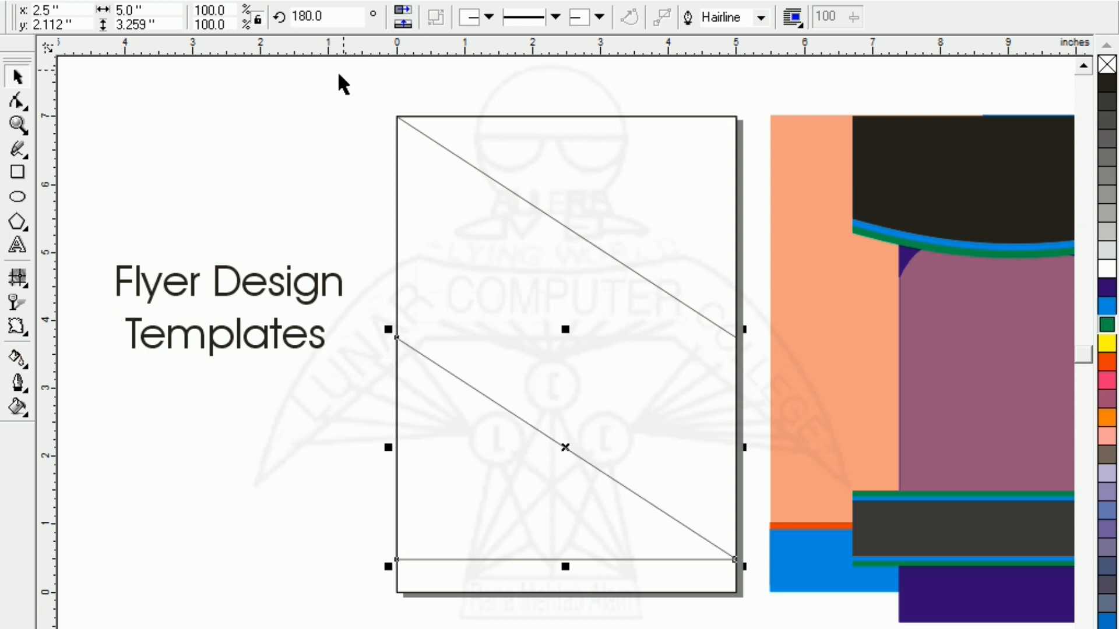
click(256, 109)
Step: Fill the upper and lower triangles with light grey
click(638, 194)
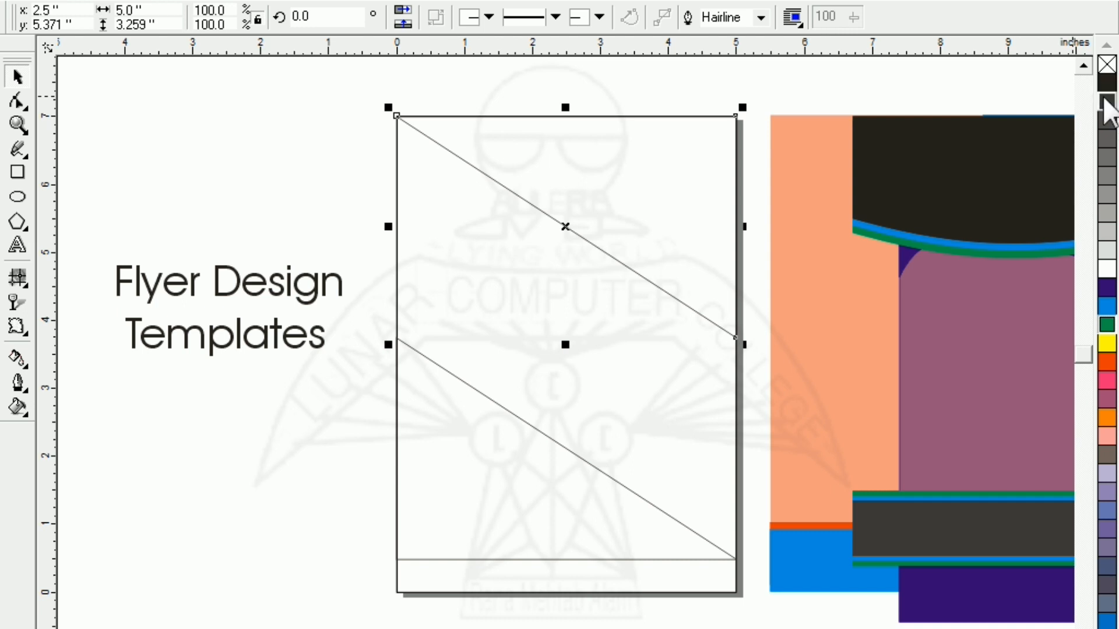
click(1109, 259)
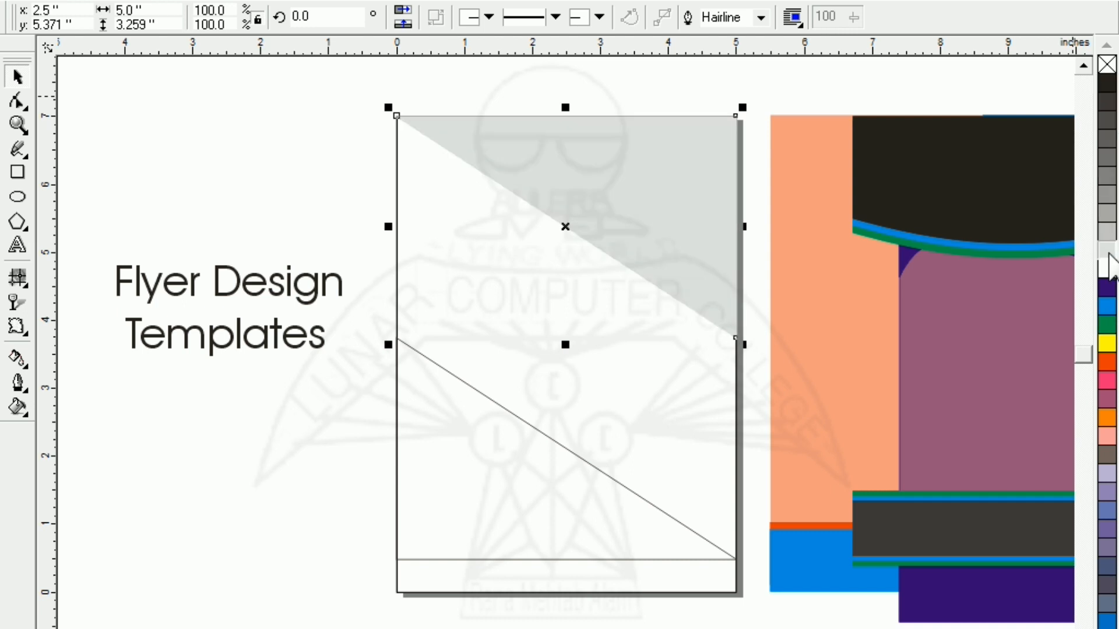
click(508, 498)
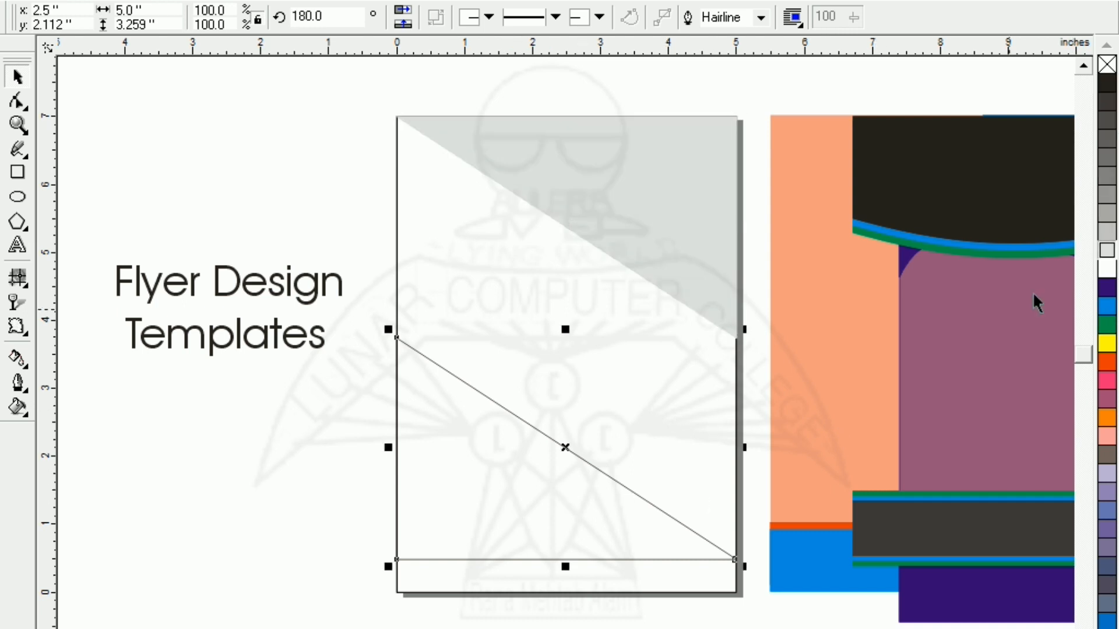
click(1108, 256)
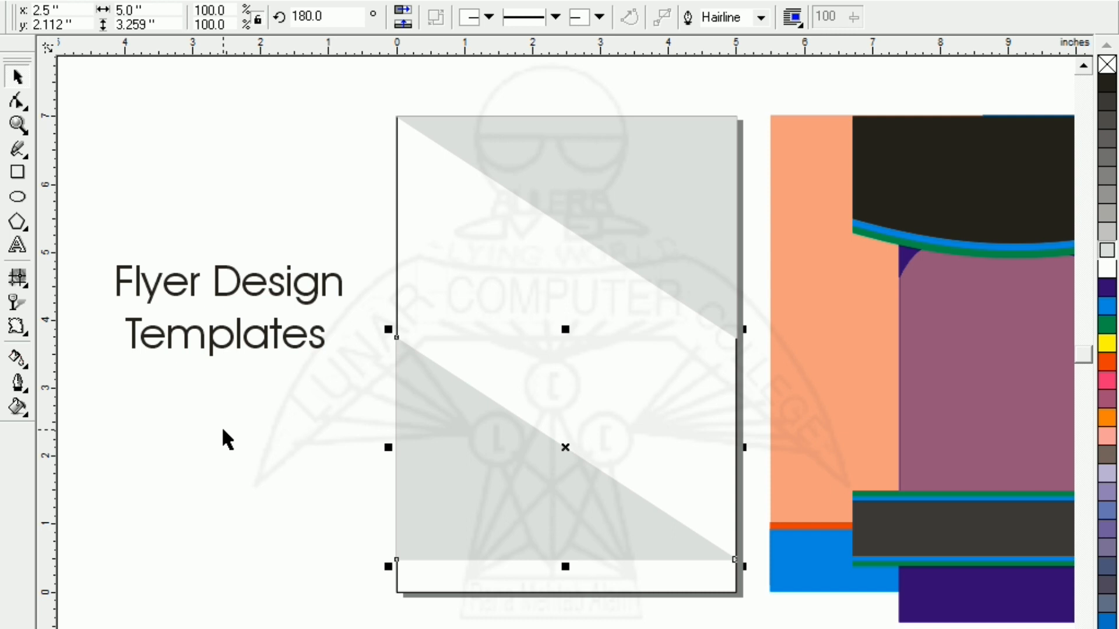
Step: Move the lower triangle down 0.5 inches to the page's lower edge
key(Down)
key(Down)
key(Down)
key(Down)
key(Down)
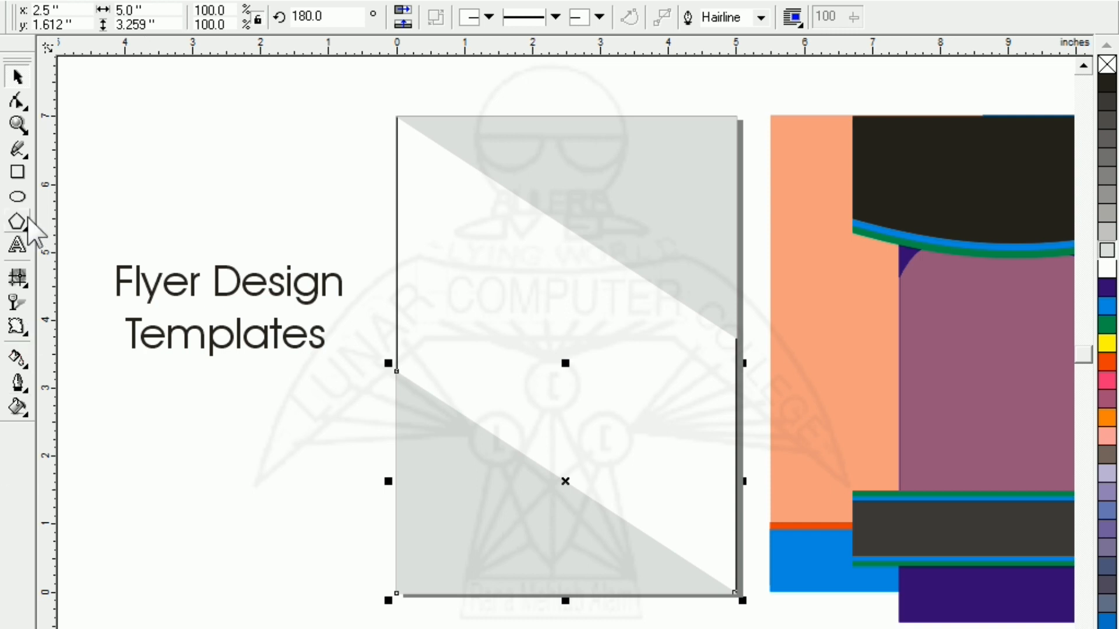
click(184, 164)
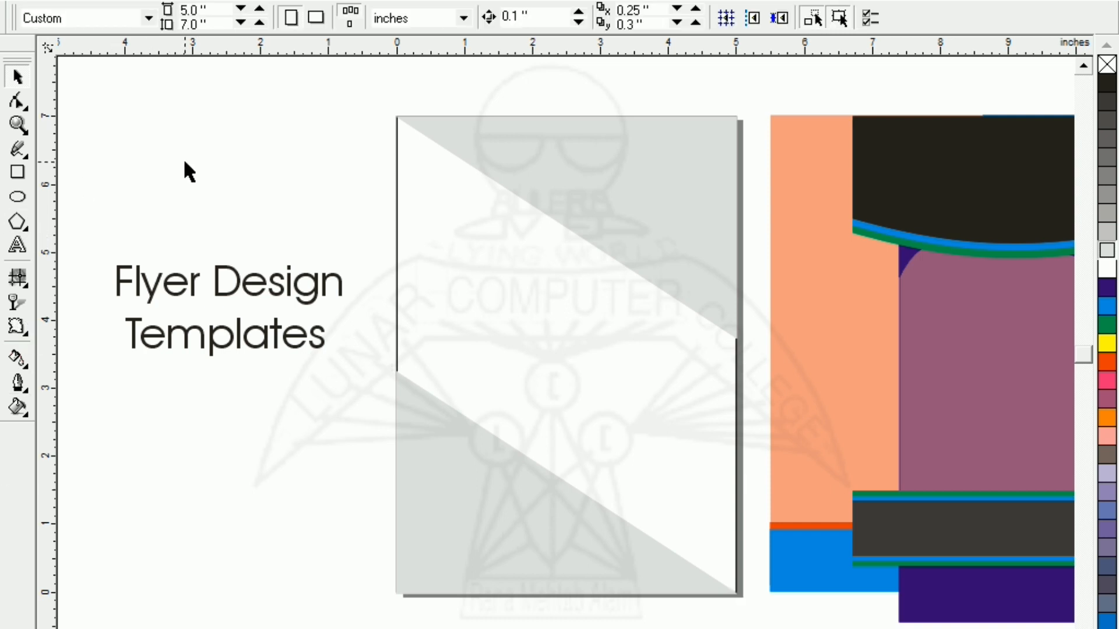
Step: Give both the upper and lower triangles a blue fill and a matching blue outline
click(698, 187)
click(485, 508)
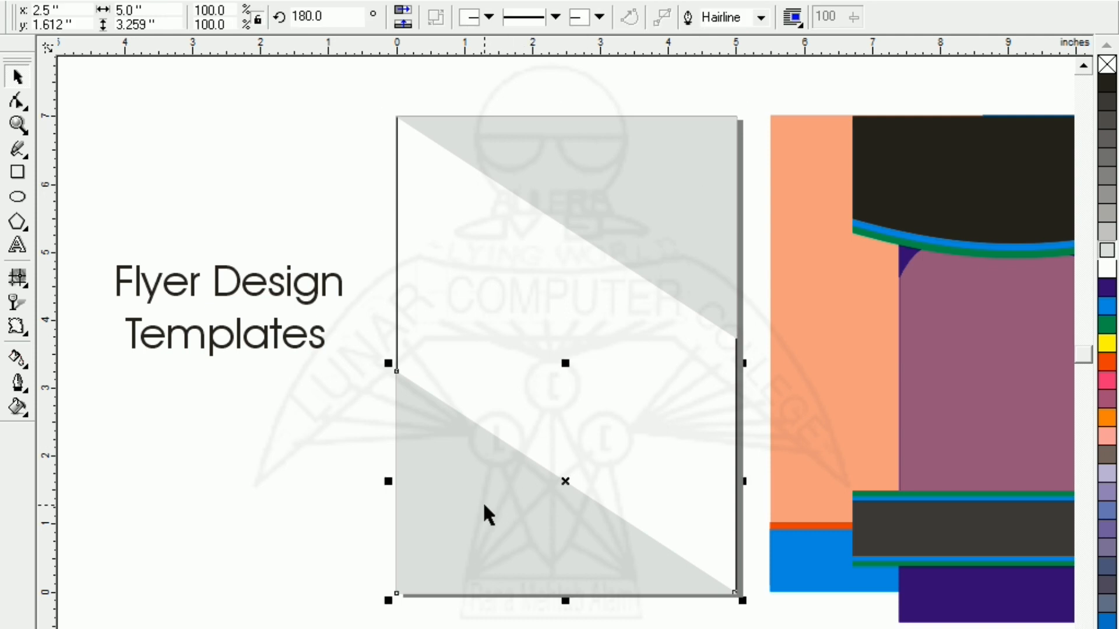
click(658, 176)
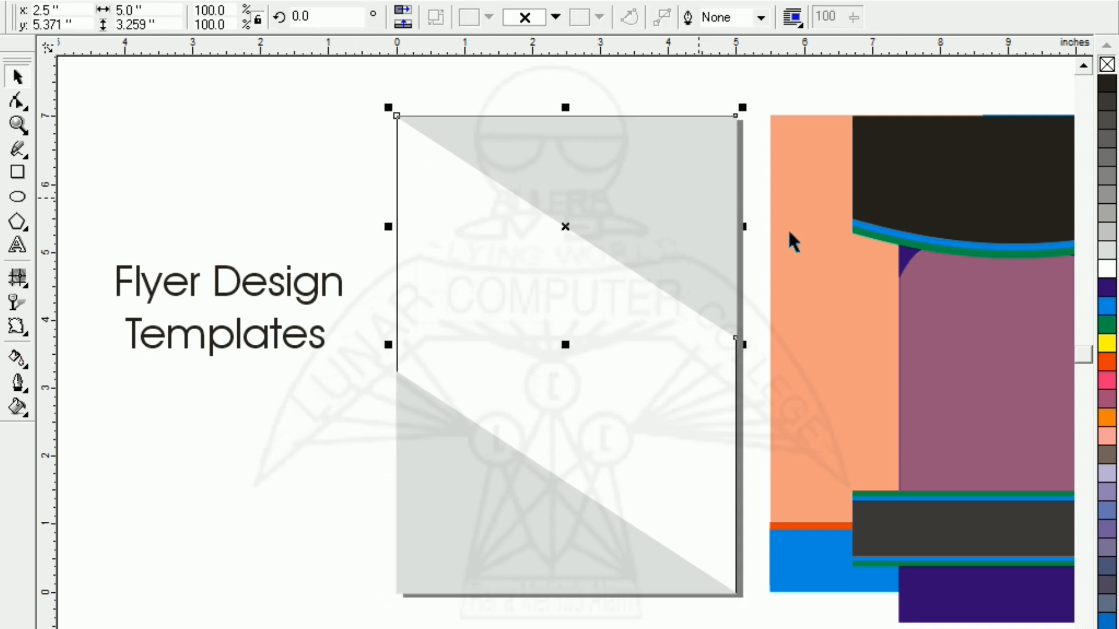
click(1106, 307)
right_click(1106, 307)
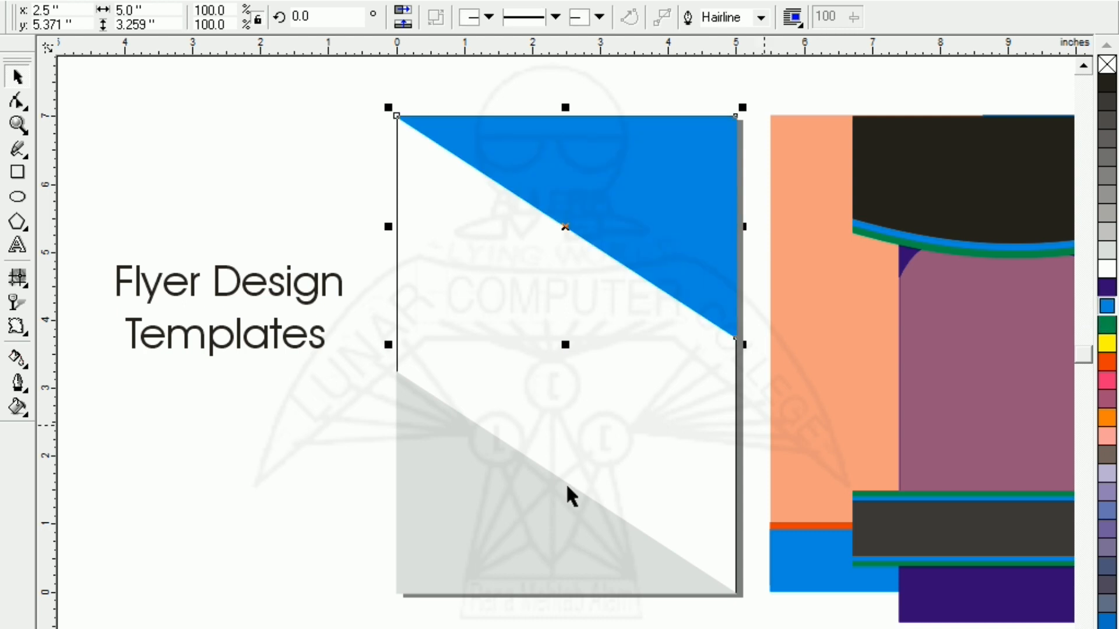
click(460, 517)
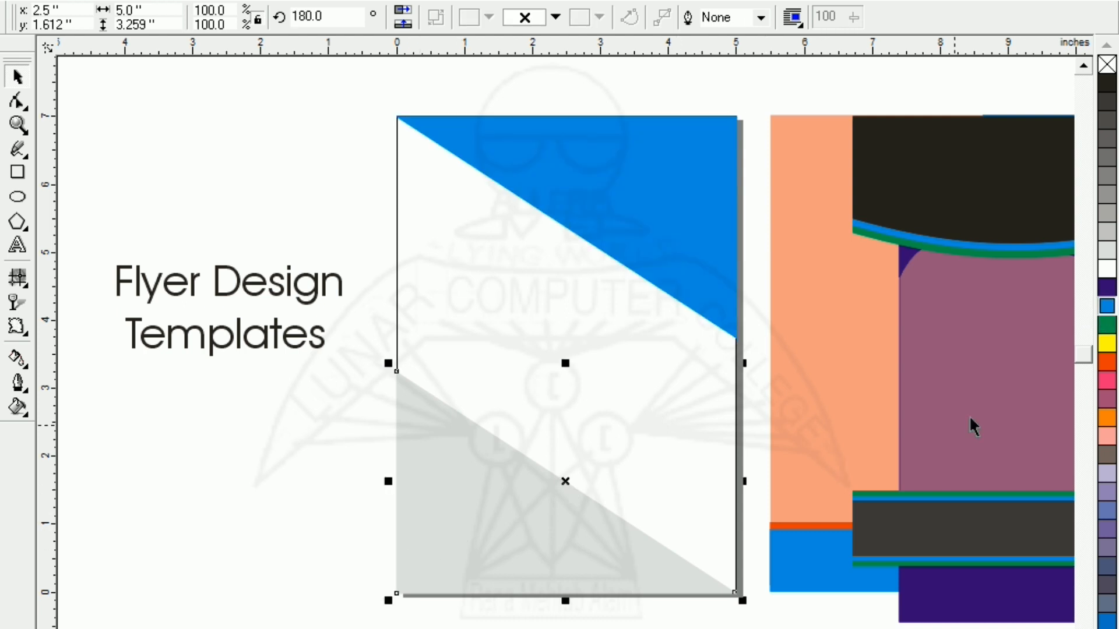
click(1107, 307)
right_click(1107, 308)
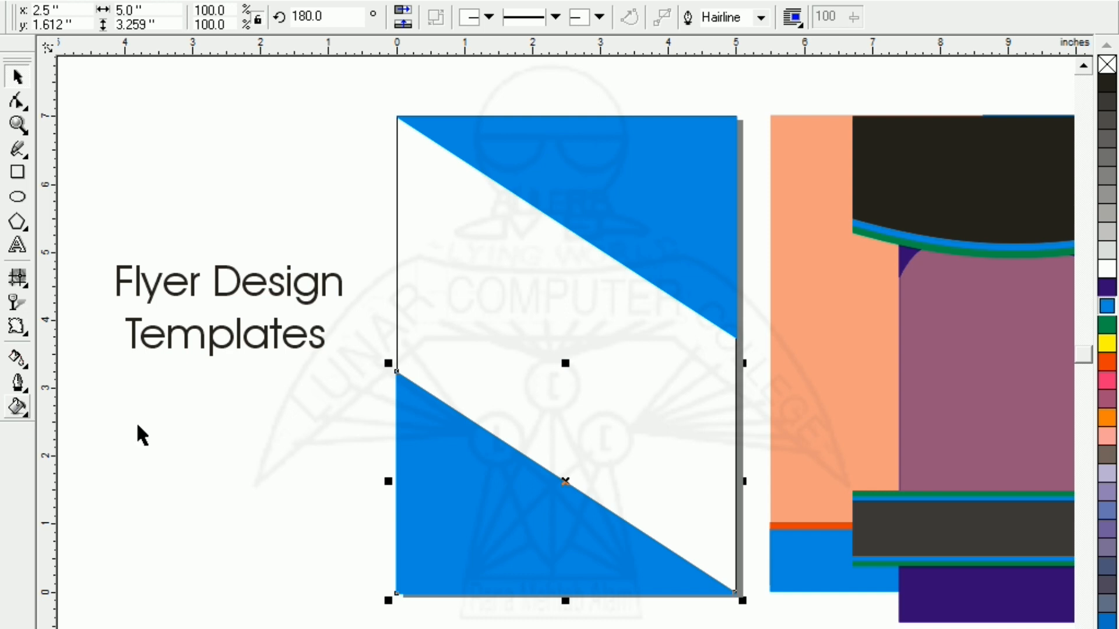
Step: Apply Uniform transparency of 50 to the lower triangle and remove its outline
click(461, 308)
click(474, 499)
click(16, 303)
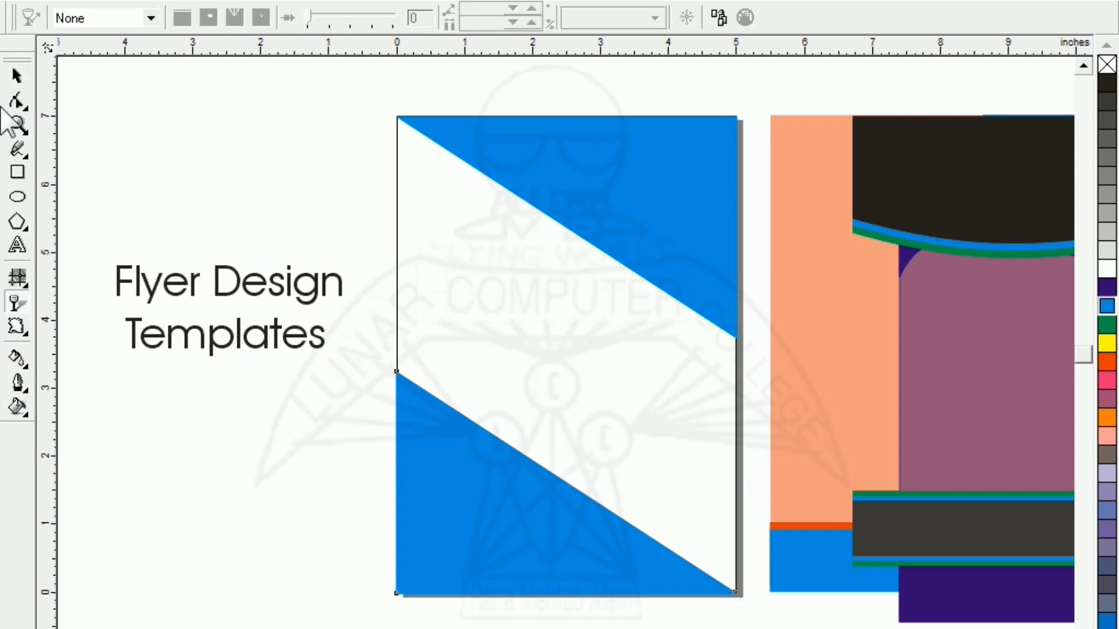
click(68, 18)
click(73, 52)
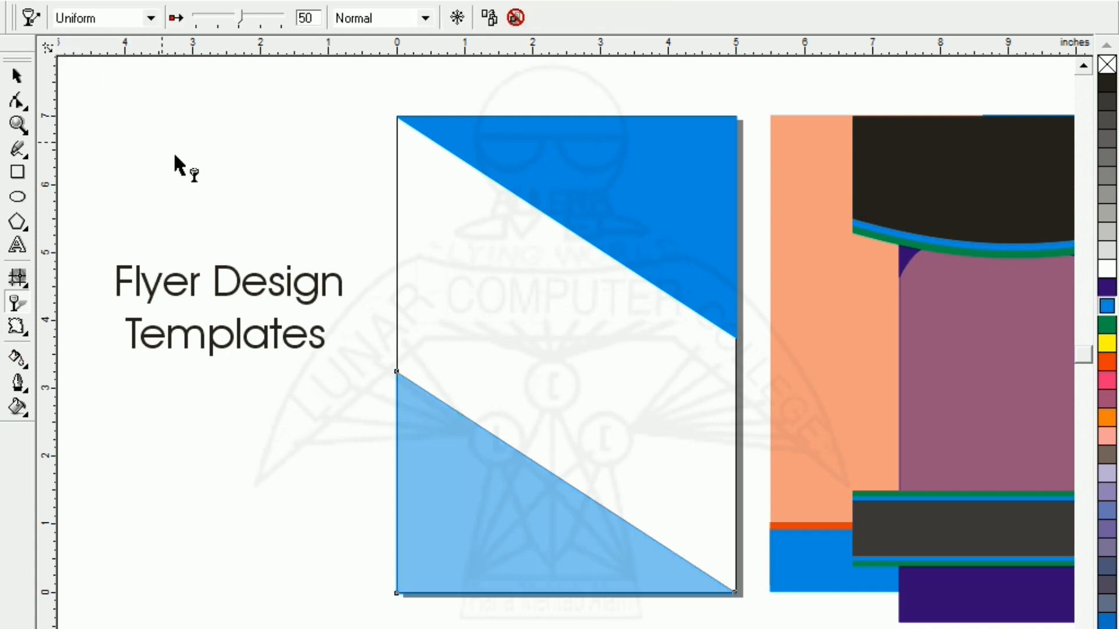
right_click(1109, 63)
click(229, 190)
Step: Try a salmon pink fill on the page-sized rectangle behind the triangles and change it to dark purple
click(410, 243)
key(space)
click(262, 186)
click(470, 260)
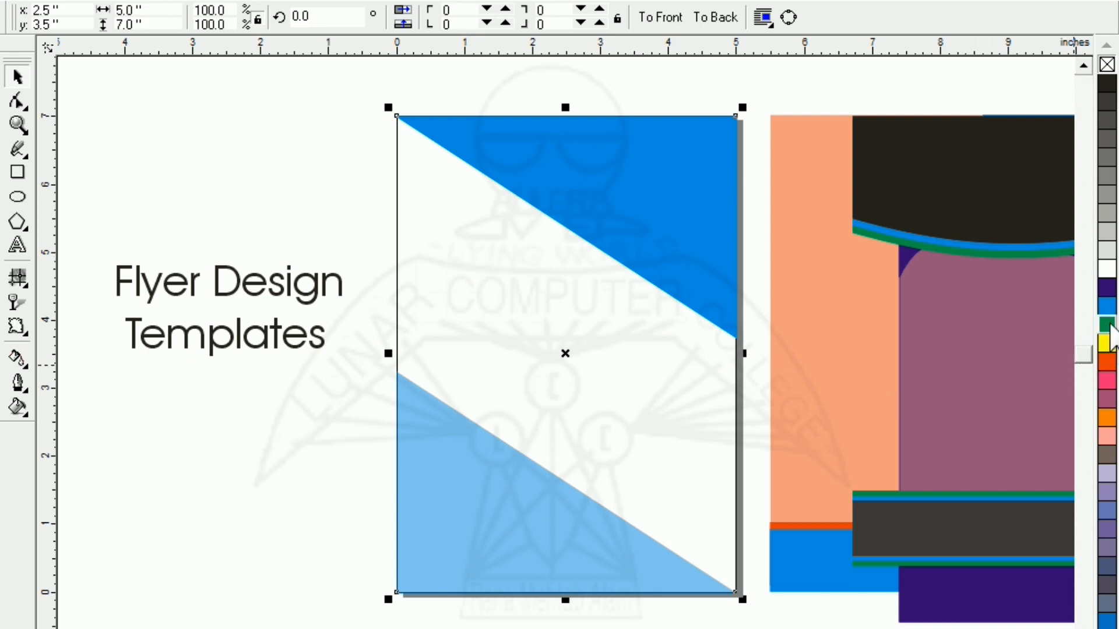
click(1109, 437)
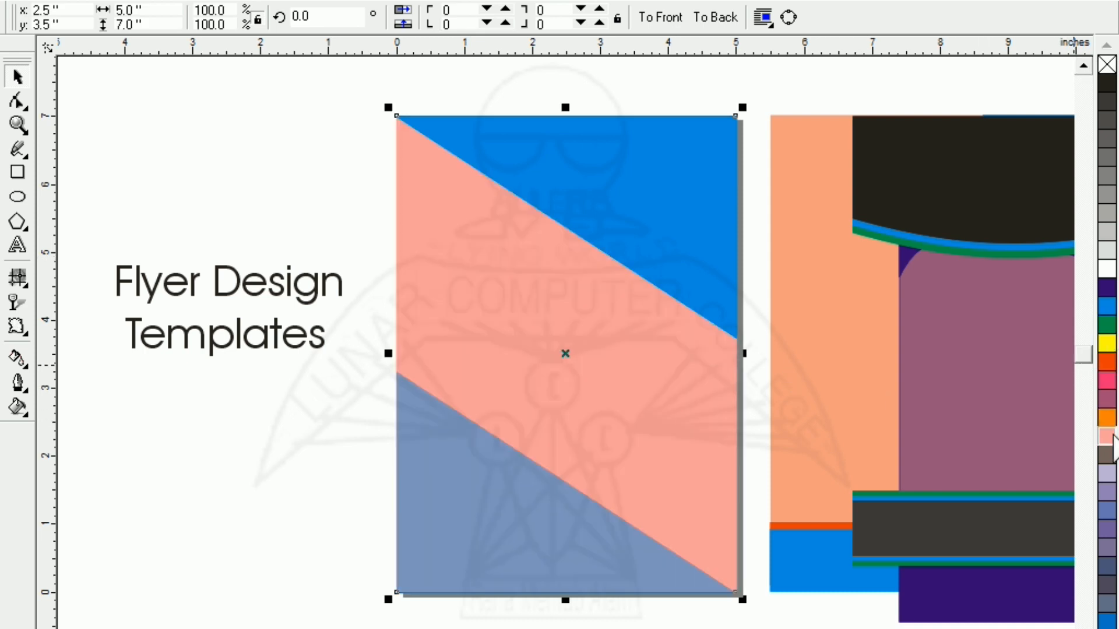
click(1106, 287)
key(Escape)
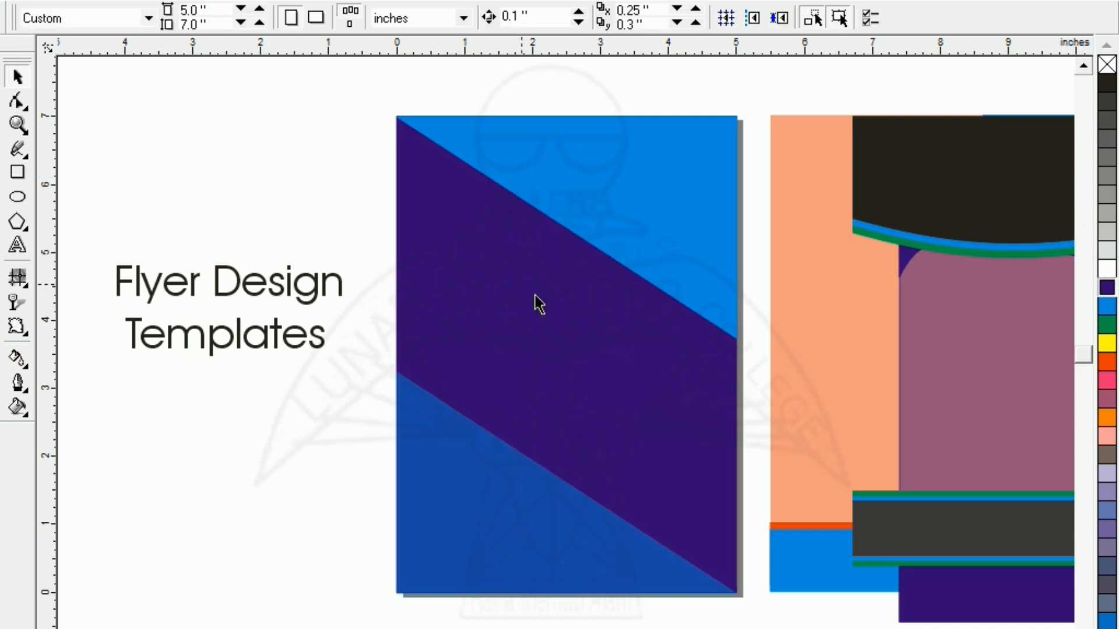